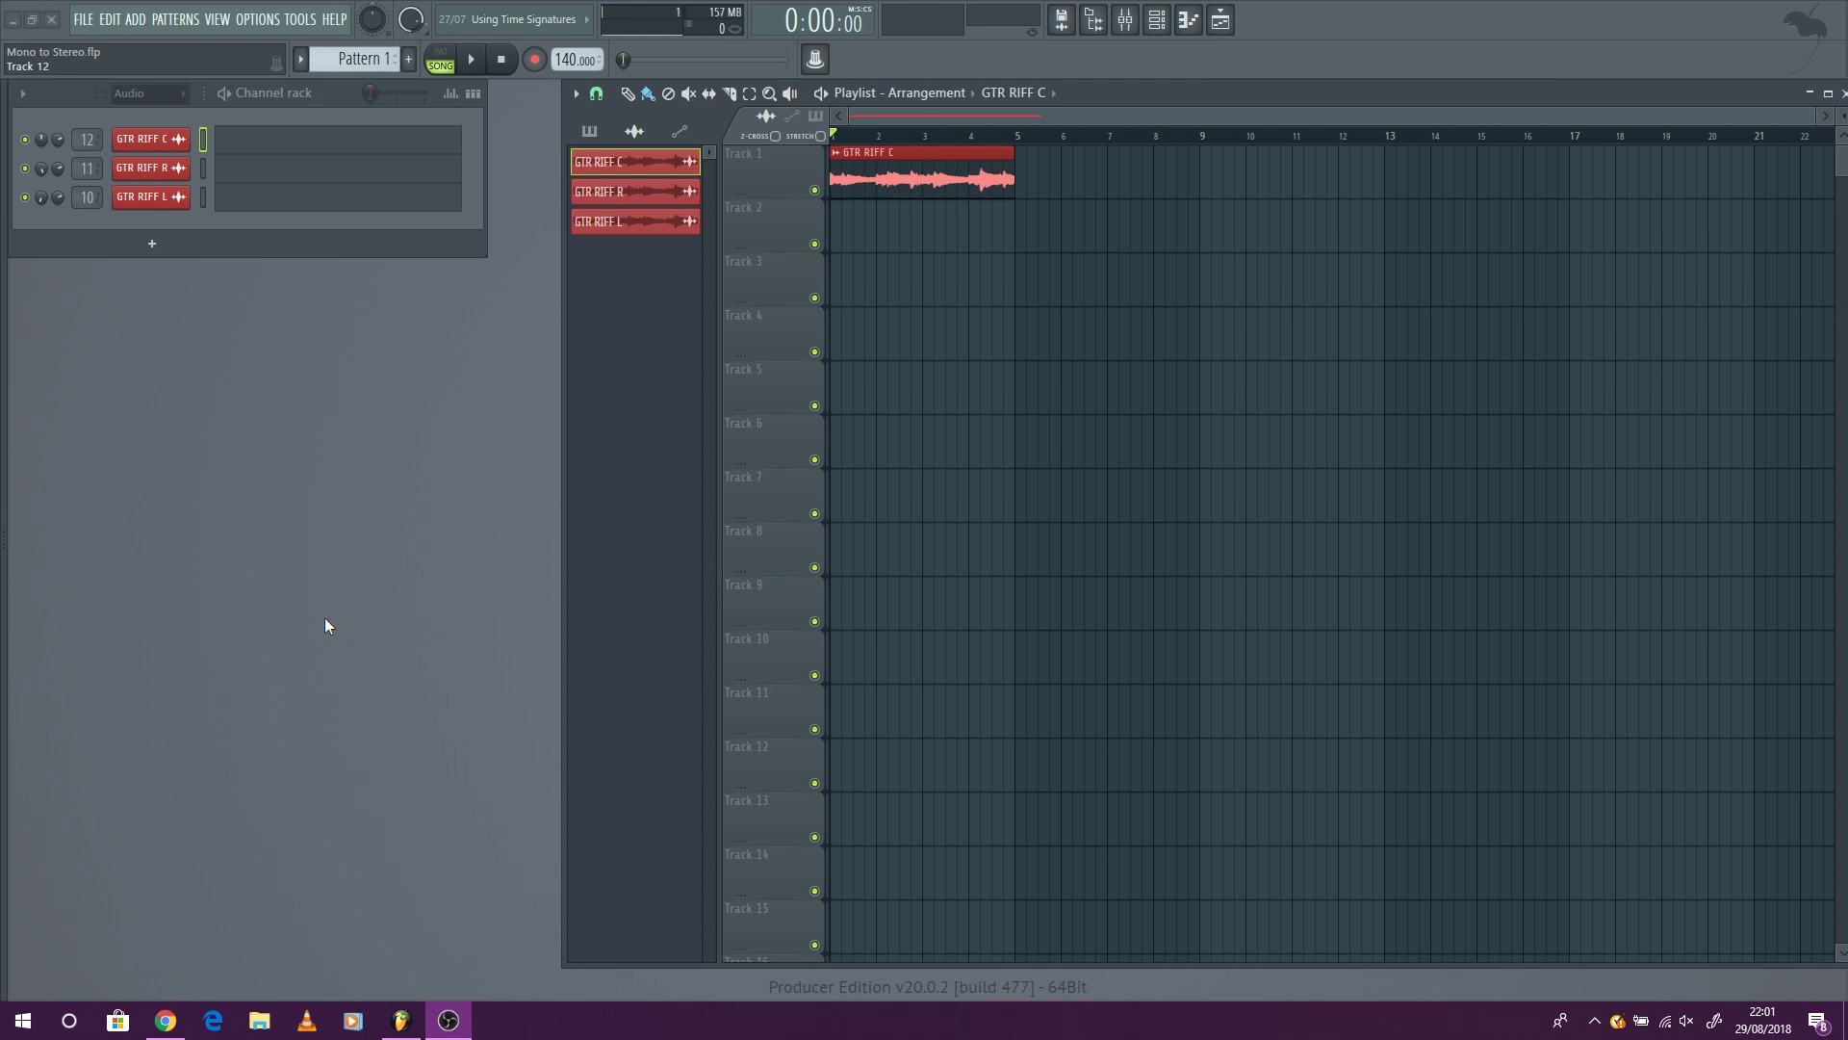
- Play the song, then move OTT to slot 10 and ValhallaRoom to slot 9 on GTR BUS
{"action": "left_click", "coordinate": [471, 60]}
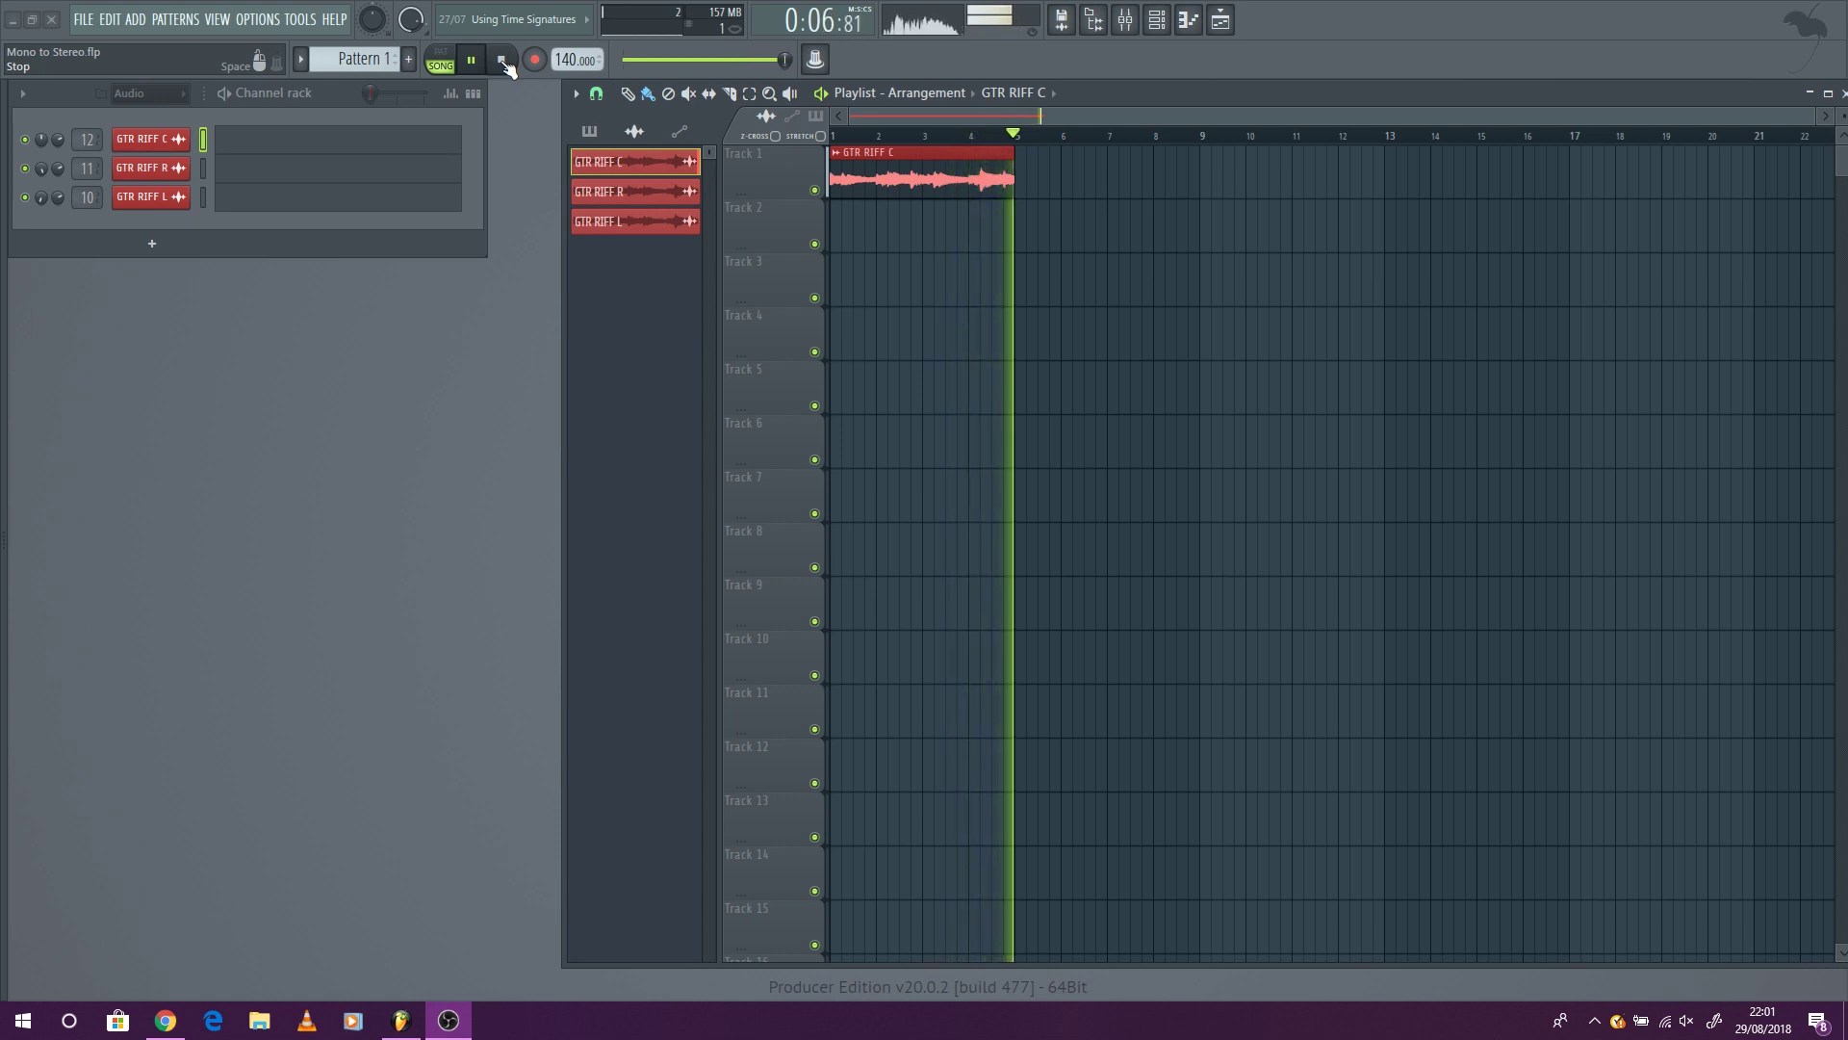
{"action": "left_click", "coordinate": [503, 61]}
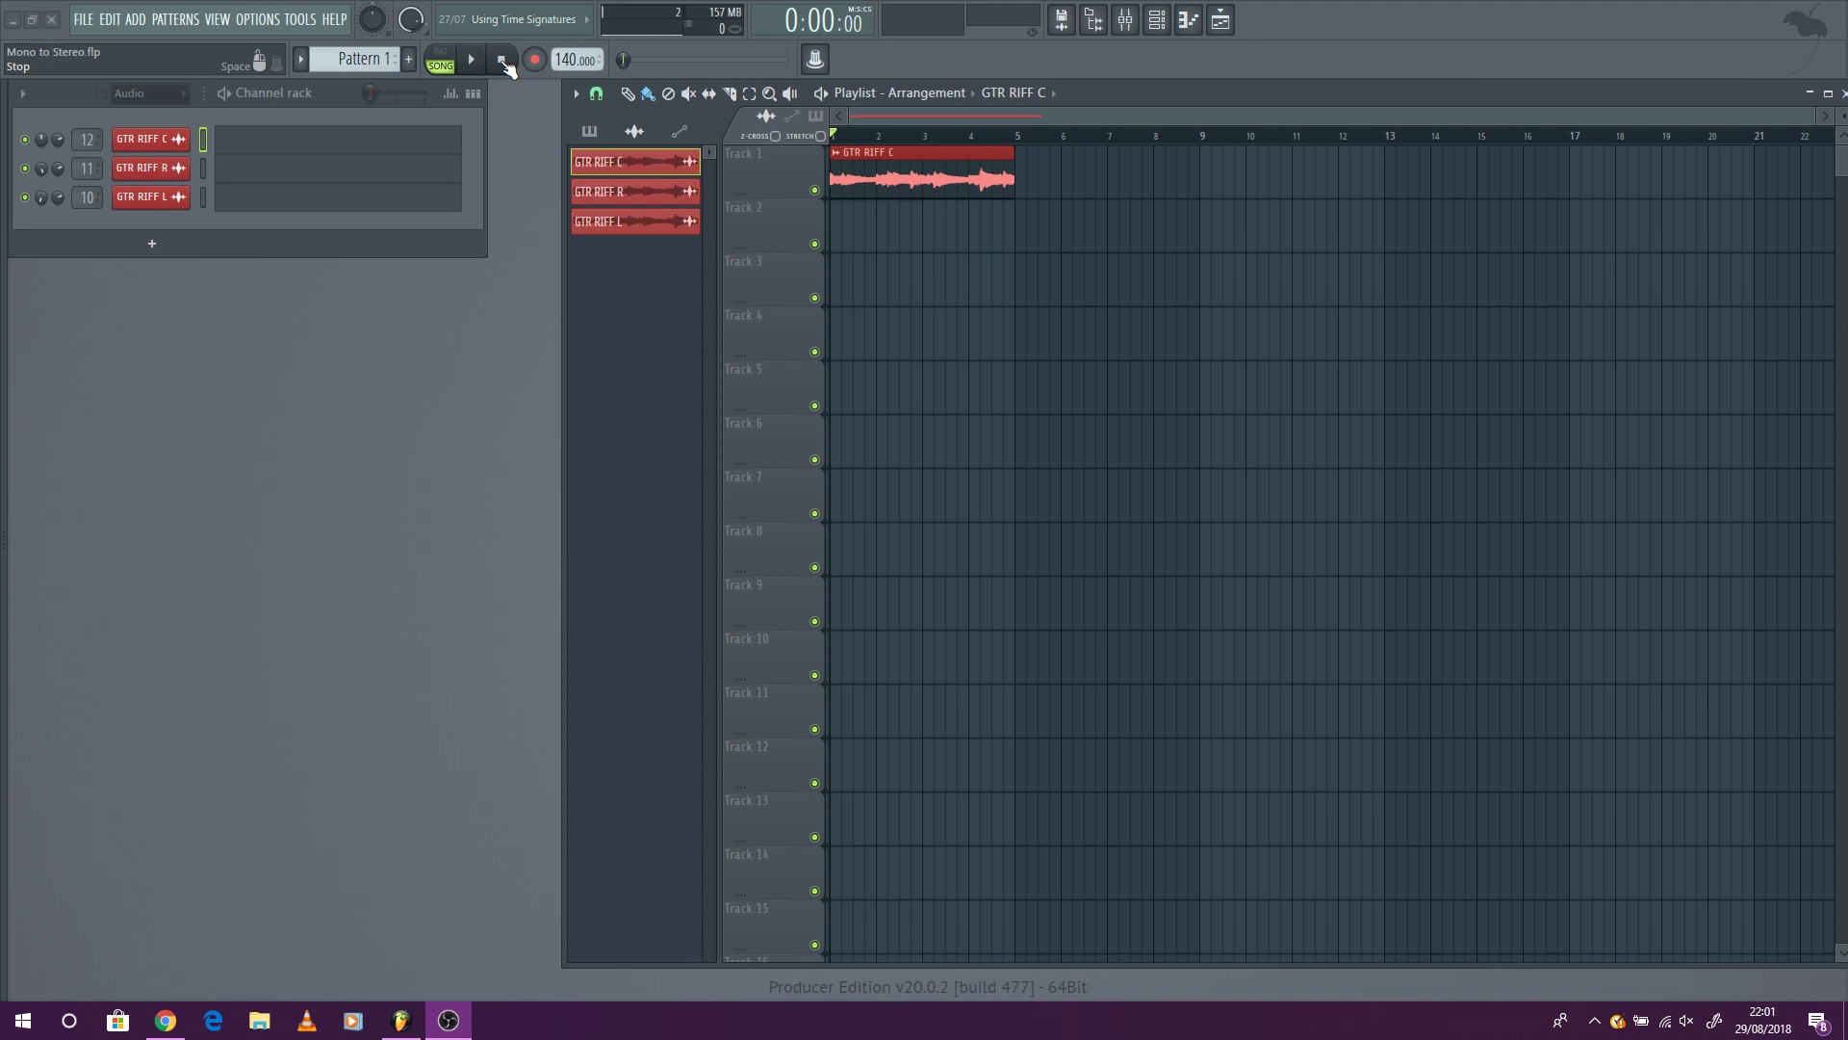
{"action": "double_click", "coordinate": [86, 140]}
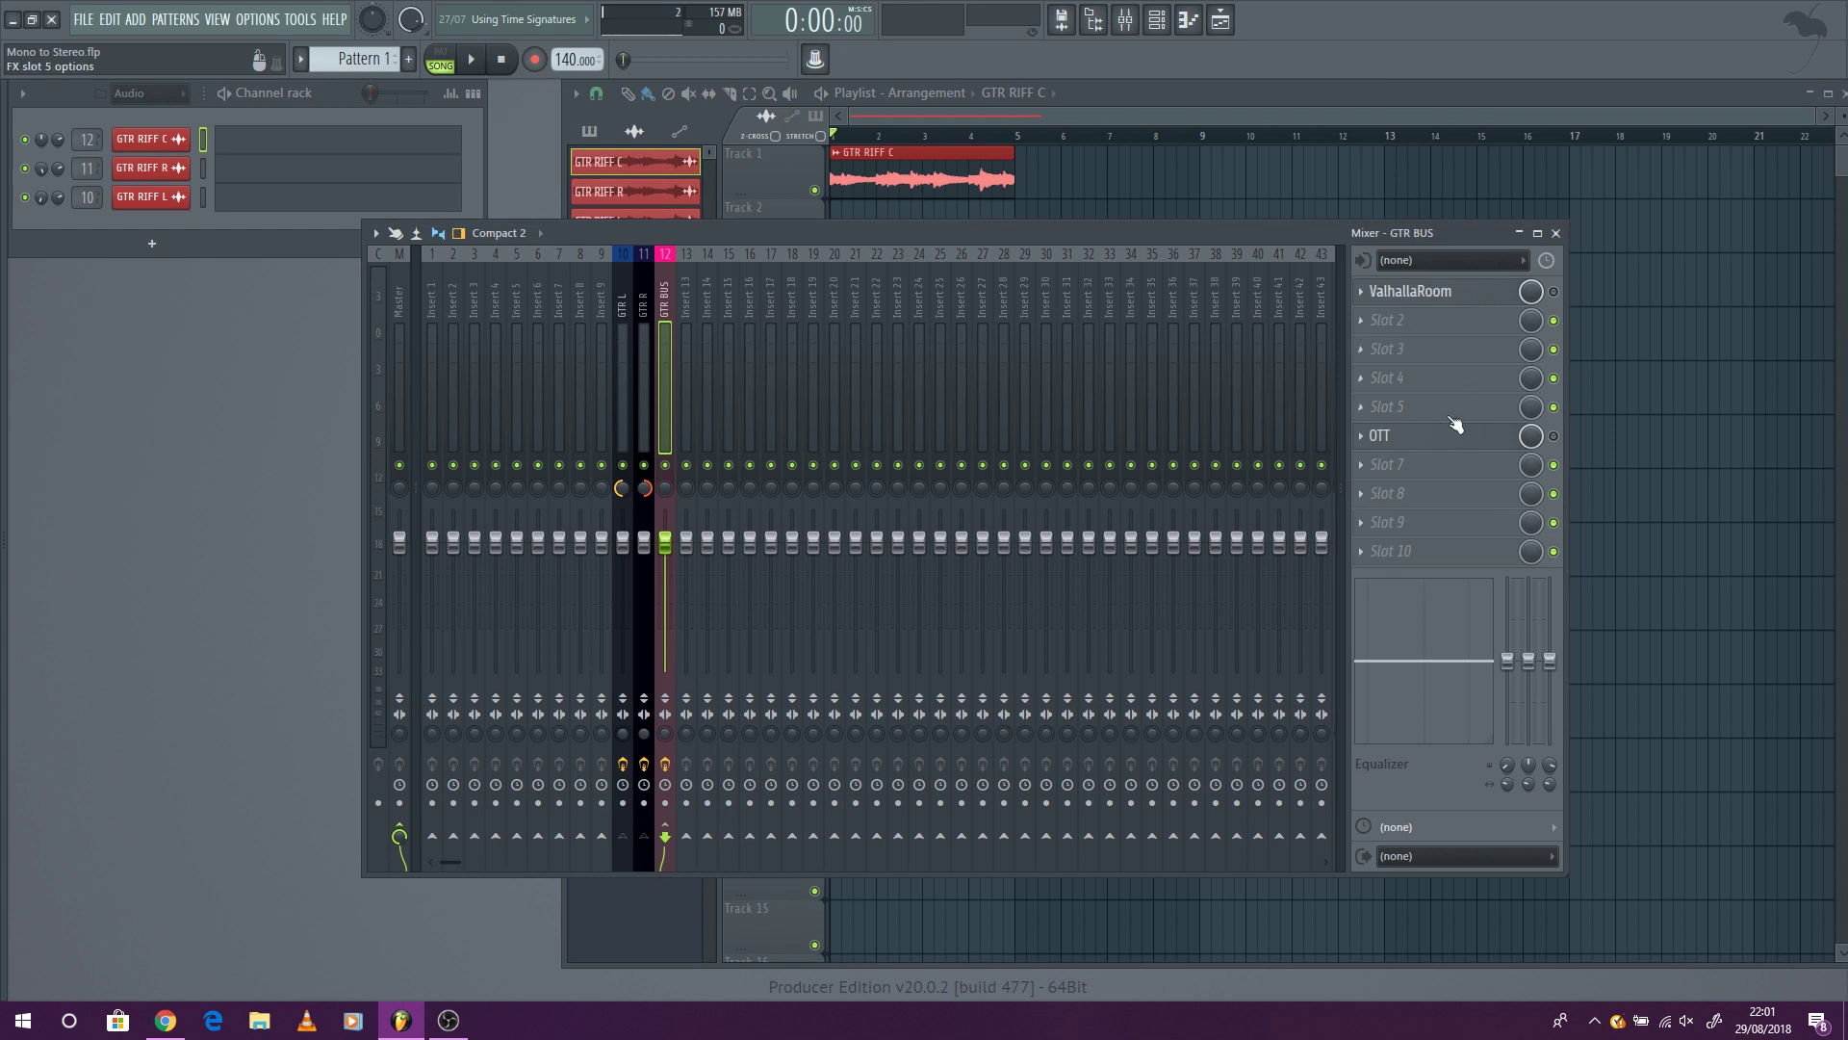
{"action": "left_click_drag", "start_coordinate": [1435, 431], "coordinate": [1435, 549]}
{"action": "left_click_drag", "start_coordinate": [1464, 294], "coordinate": [1471, 525]}
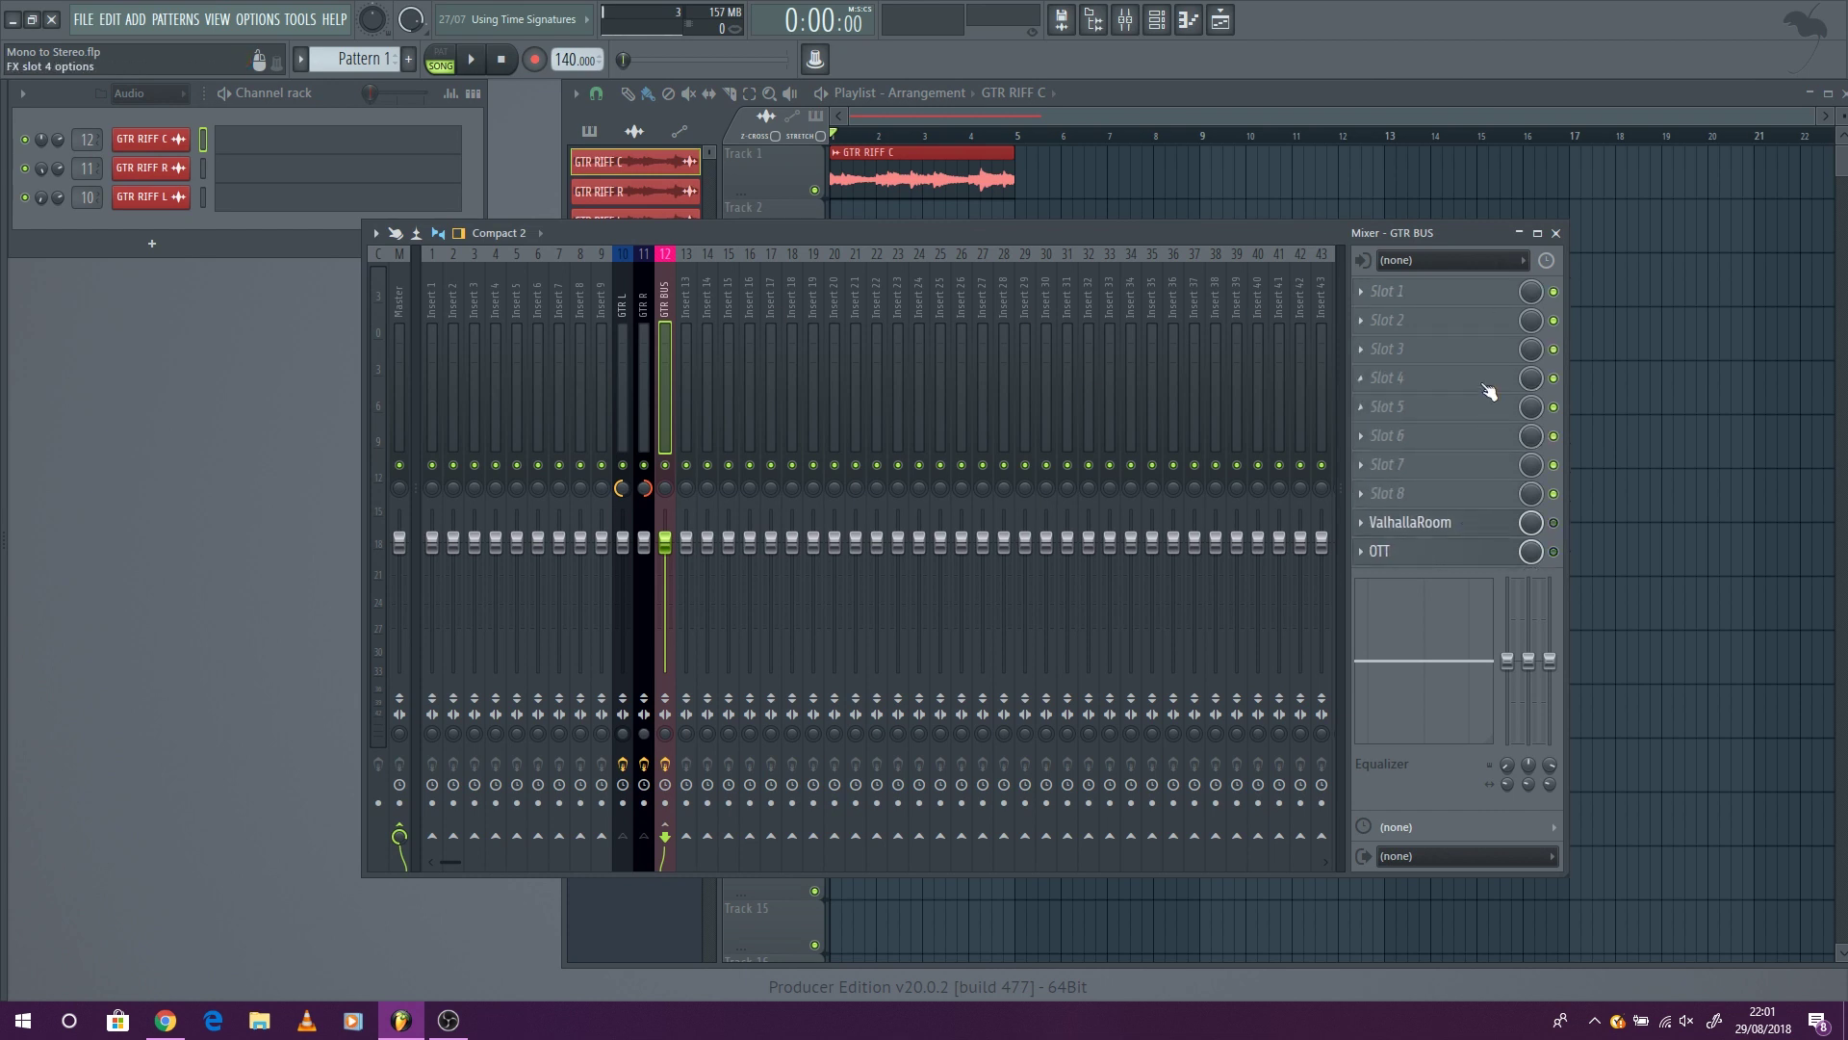
- Load Stereo > Wider into slot 1 and audition its width at 200%, then 101%
{"action": "left_click", "coordinate": [1431, 306]}
{"action": "mouse_move", "coordinate": [1669, 670]}
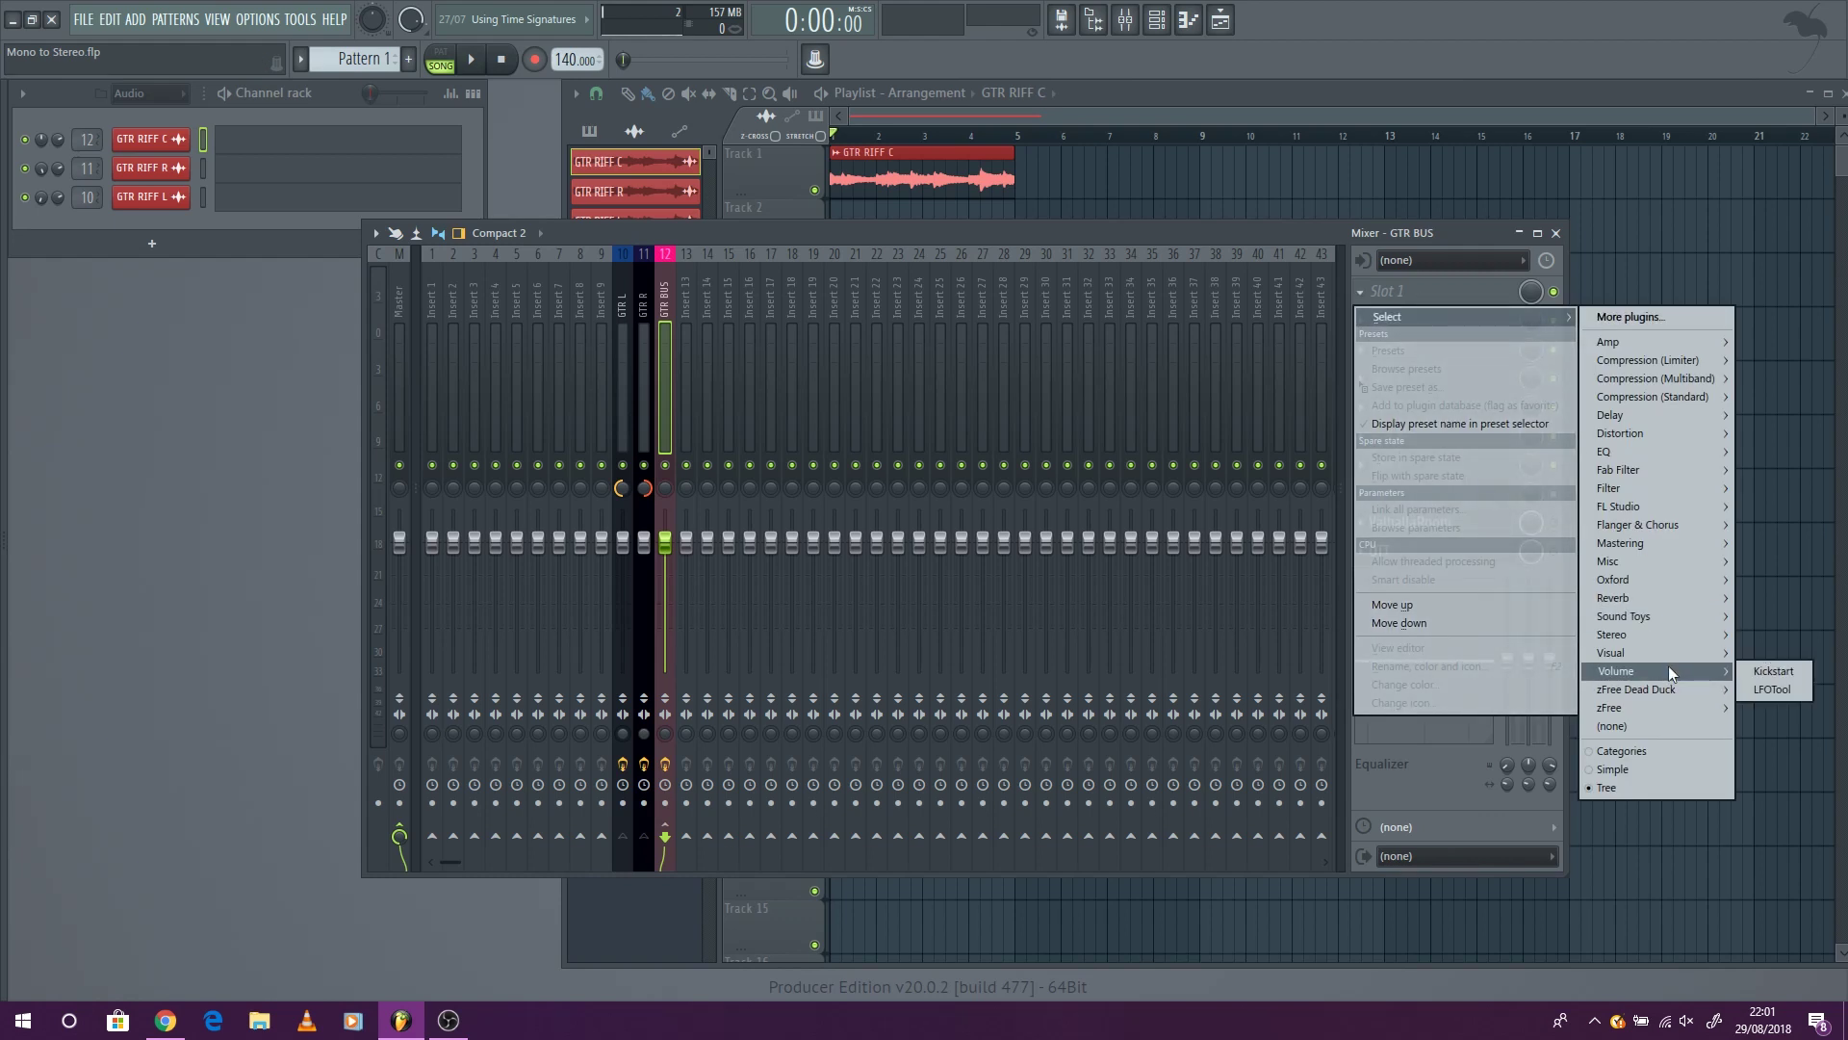
{"action": "mouse_move", "coordinate": [1651, 639]}
{"action": "left_click", "coordinate": [1486, 707]}
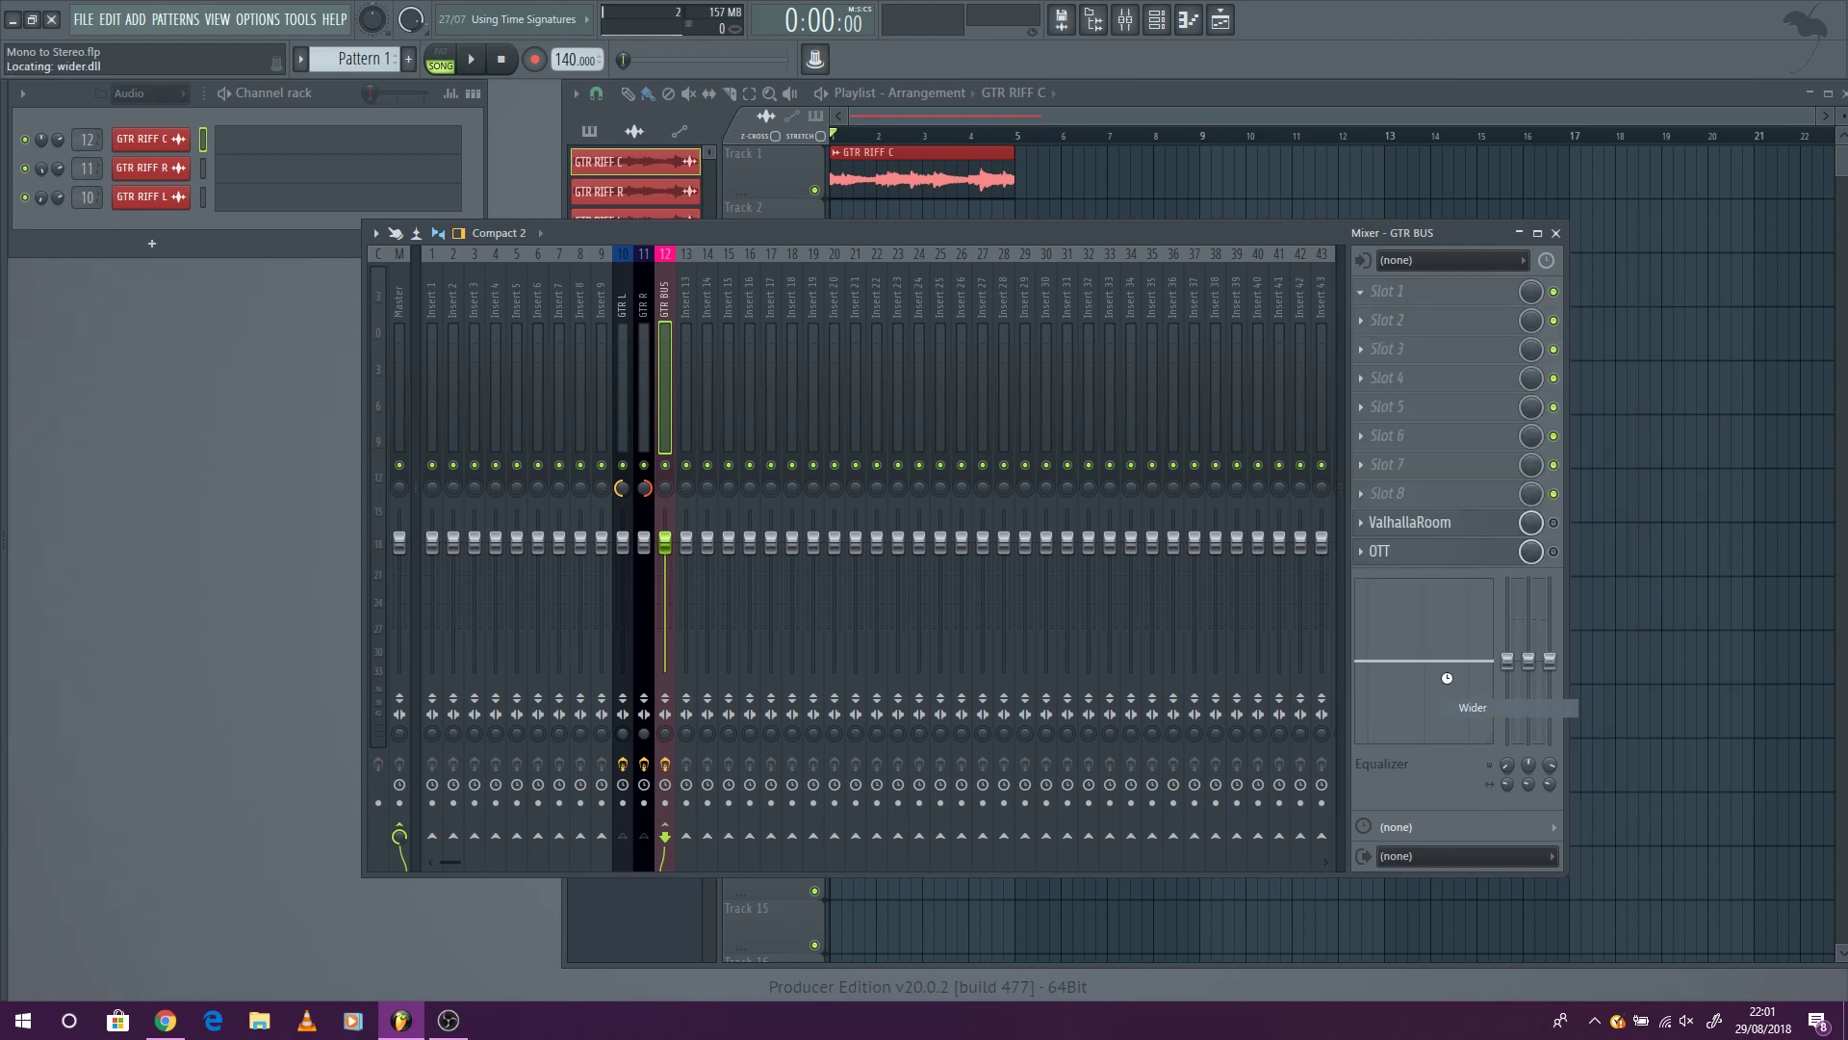
{"action": "key", "text": "space"}
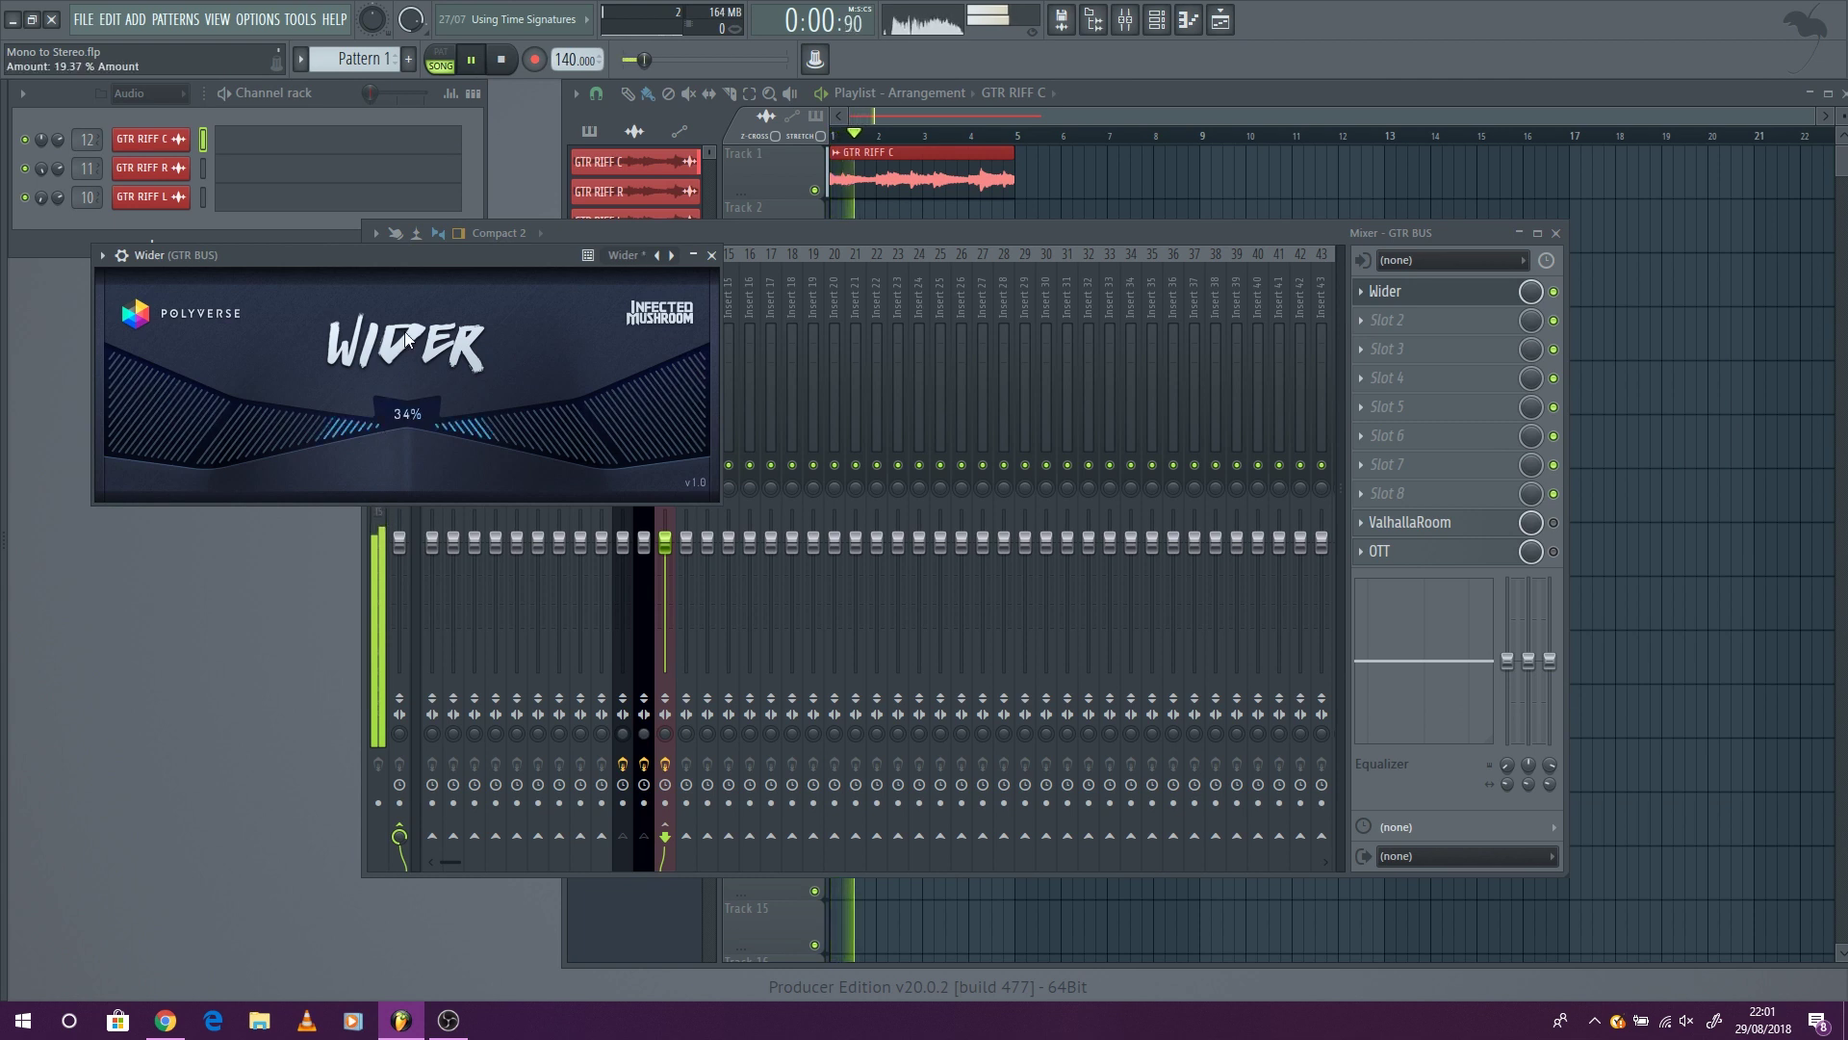
{"action": "left_click_drag", "start_coordinate": [407, 337], "coordinate": [396, 131]}
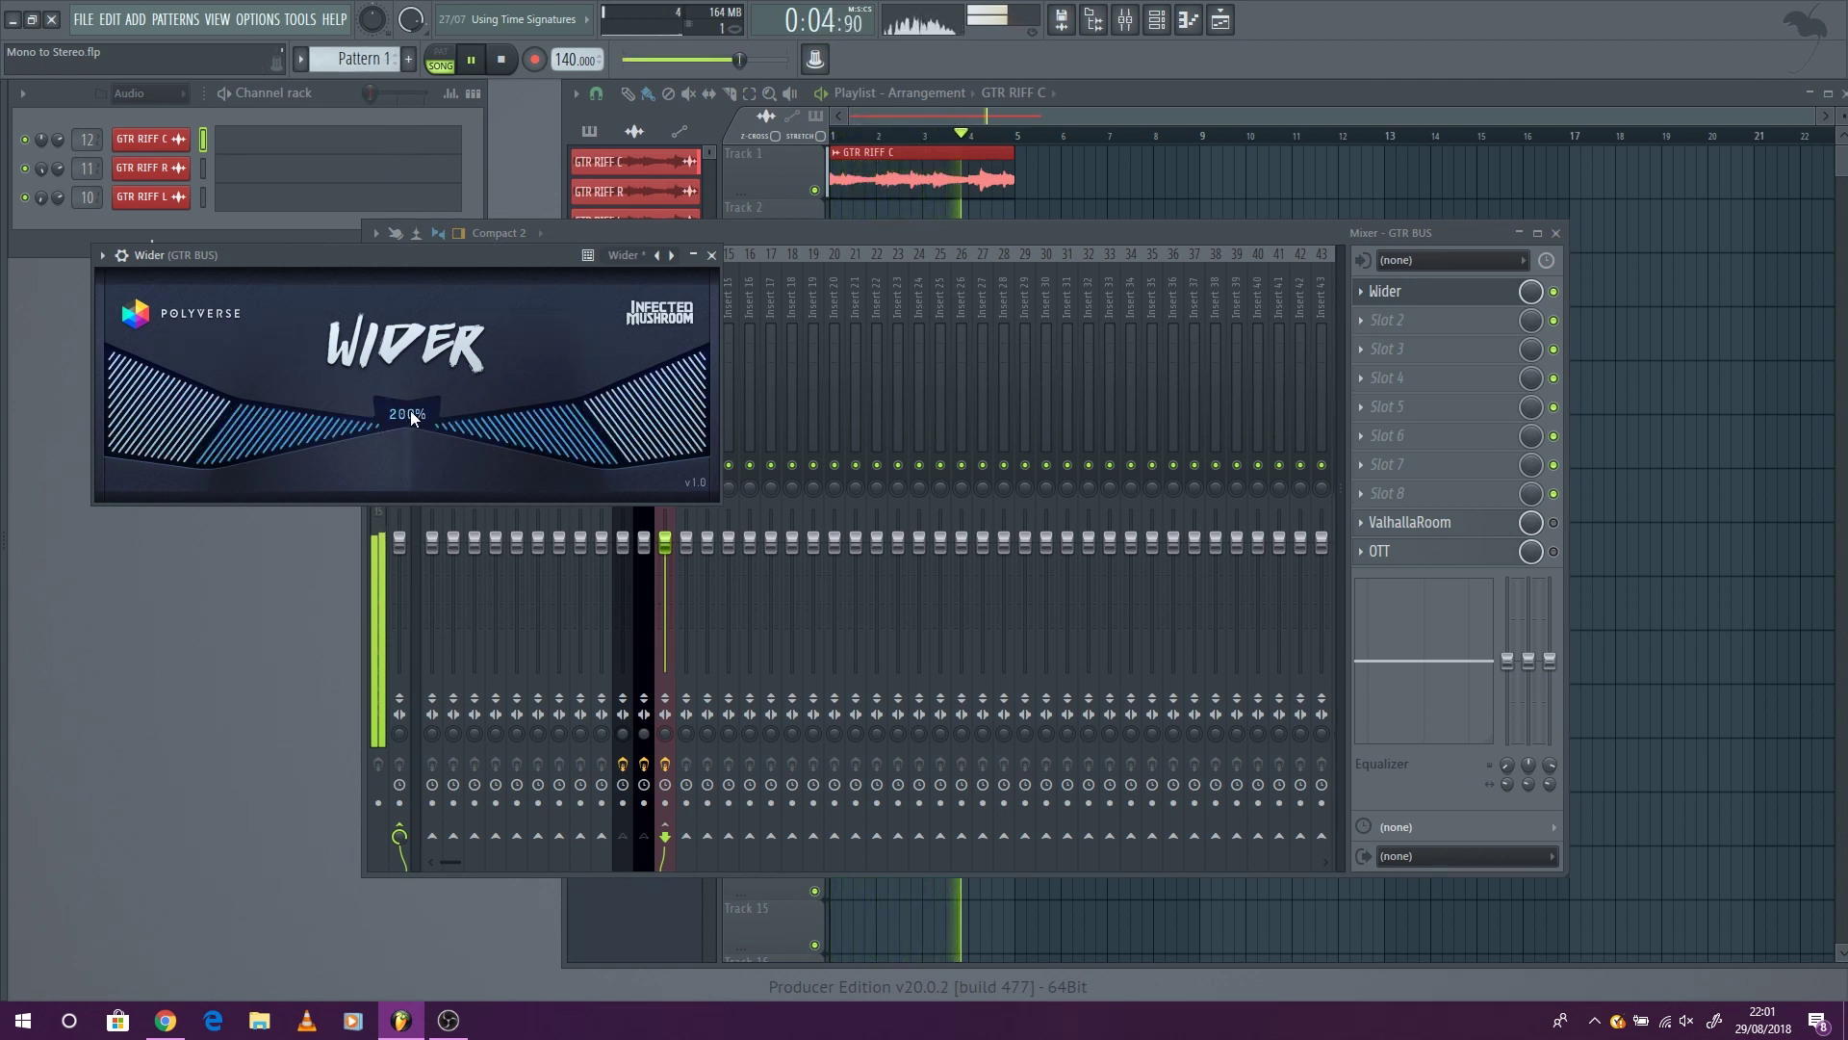
{"action": "left_click_drag", "start_coordinate": [410, 410], "coordinate": [402, 554]}
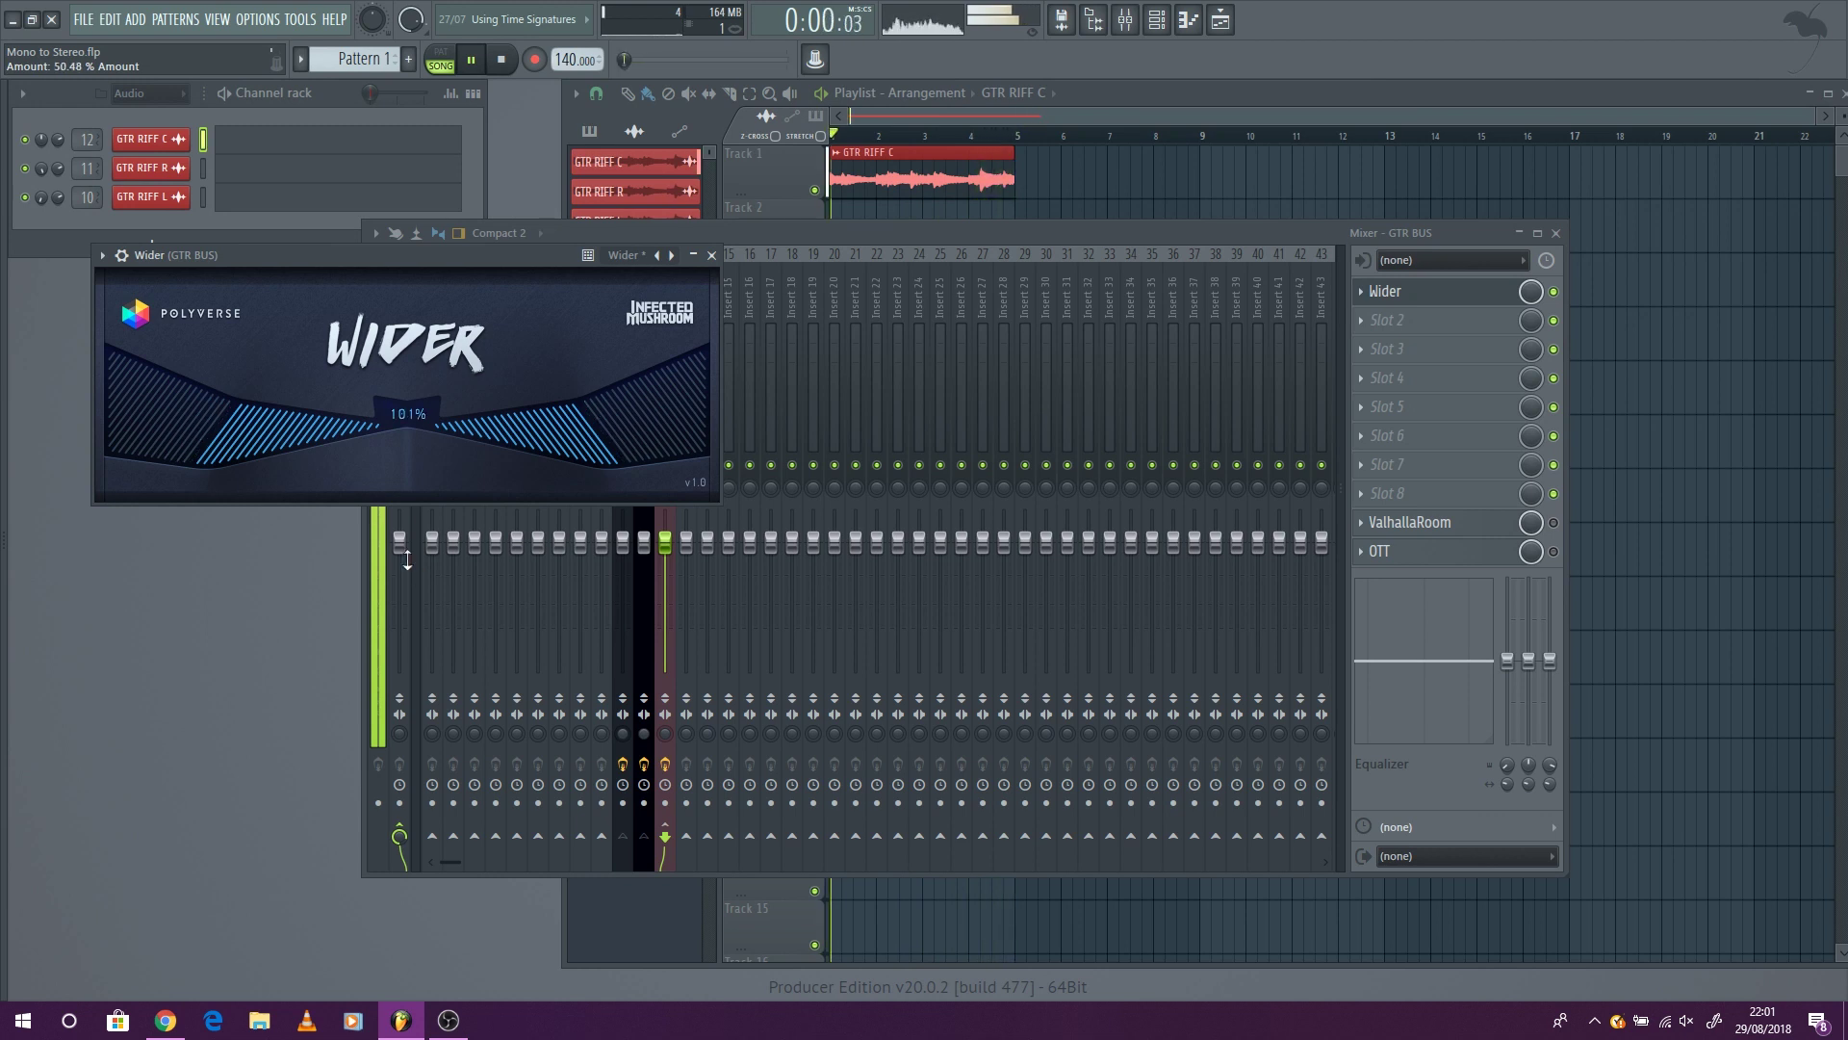
{"action": "key", "text": "space"}
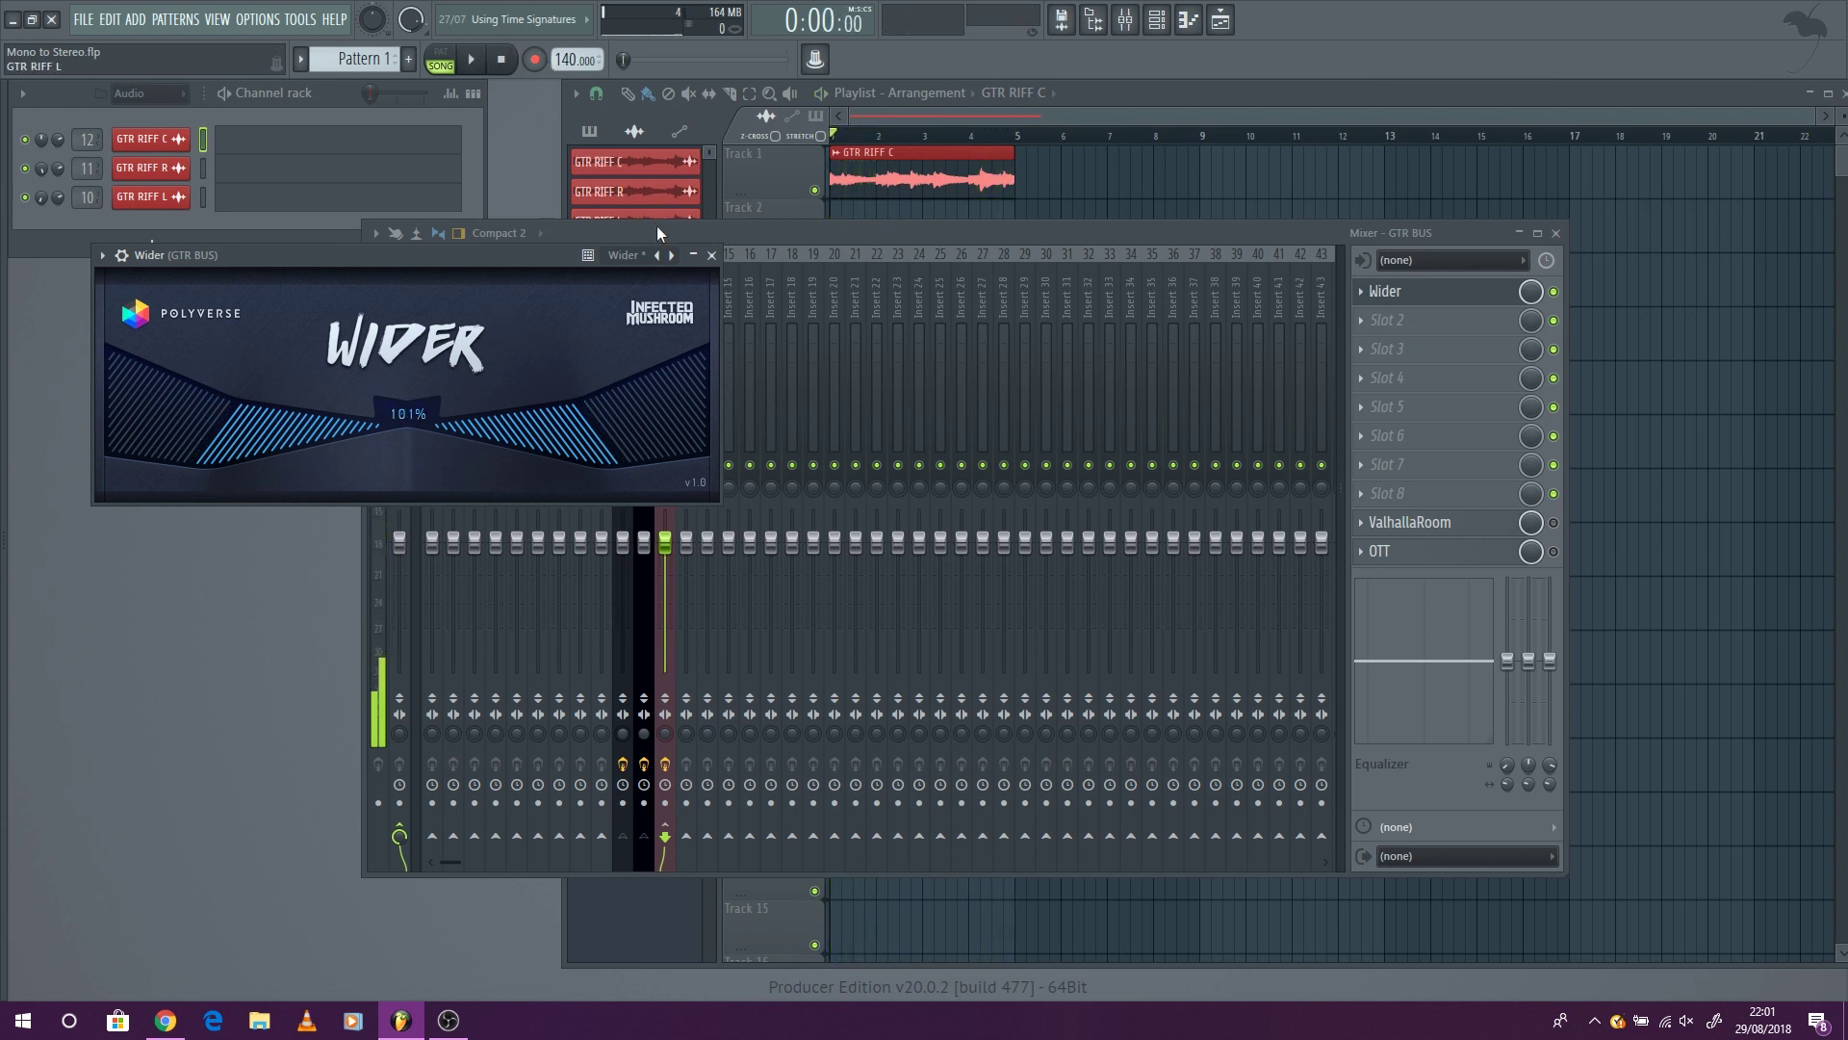
- Close the Wider window and remove Wider from slot 1 with Replace > (none)
{"action": "left_click", "coordinate": [712, 254]}
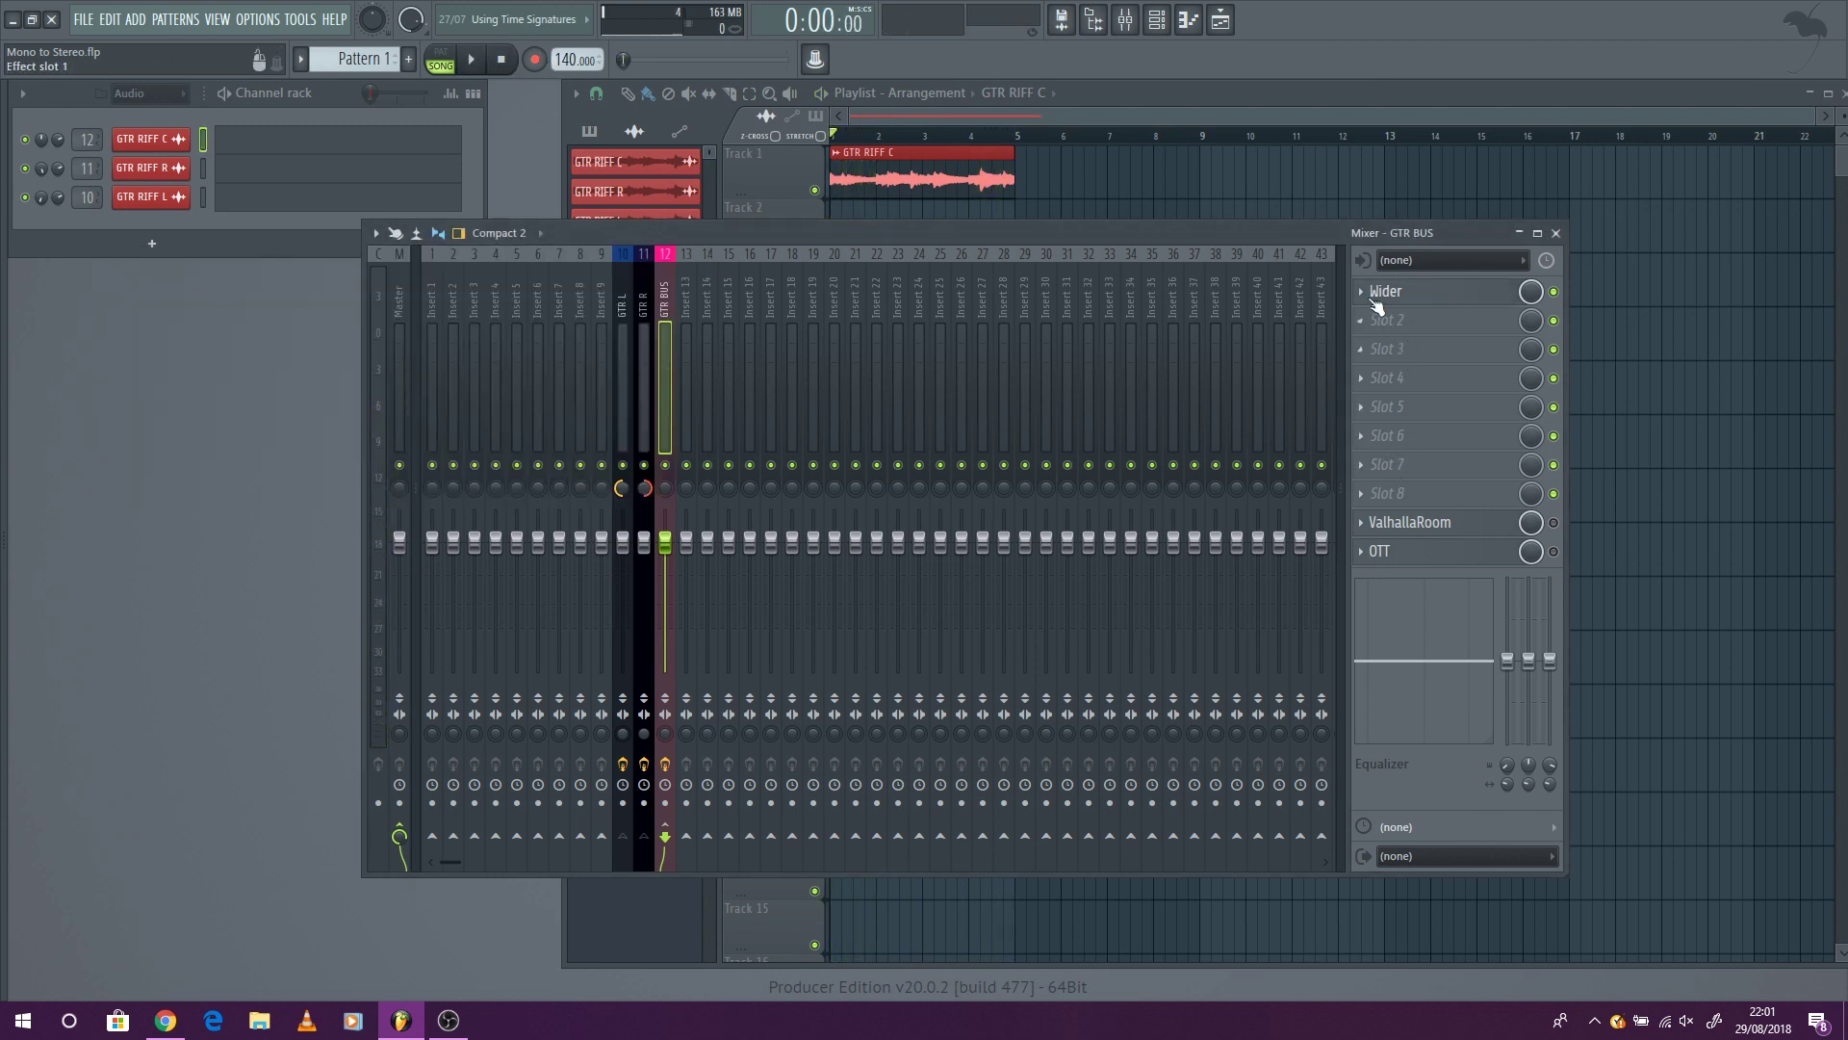
{"action": "left_click", "coordinate": [1377, 304]}
{"action": "mouse_move", "coordinate": [1472, 317]}
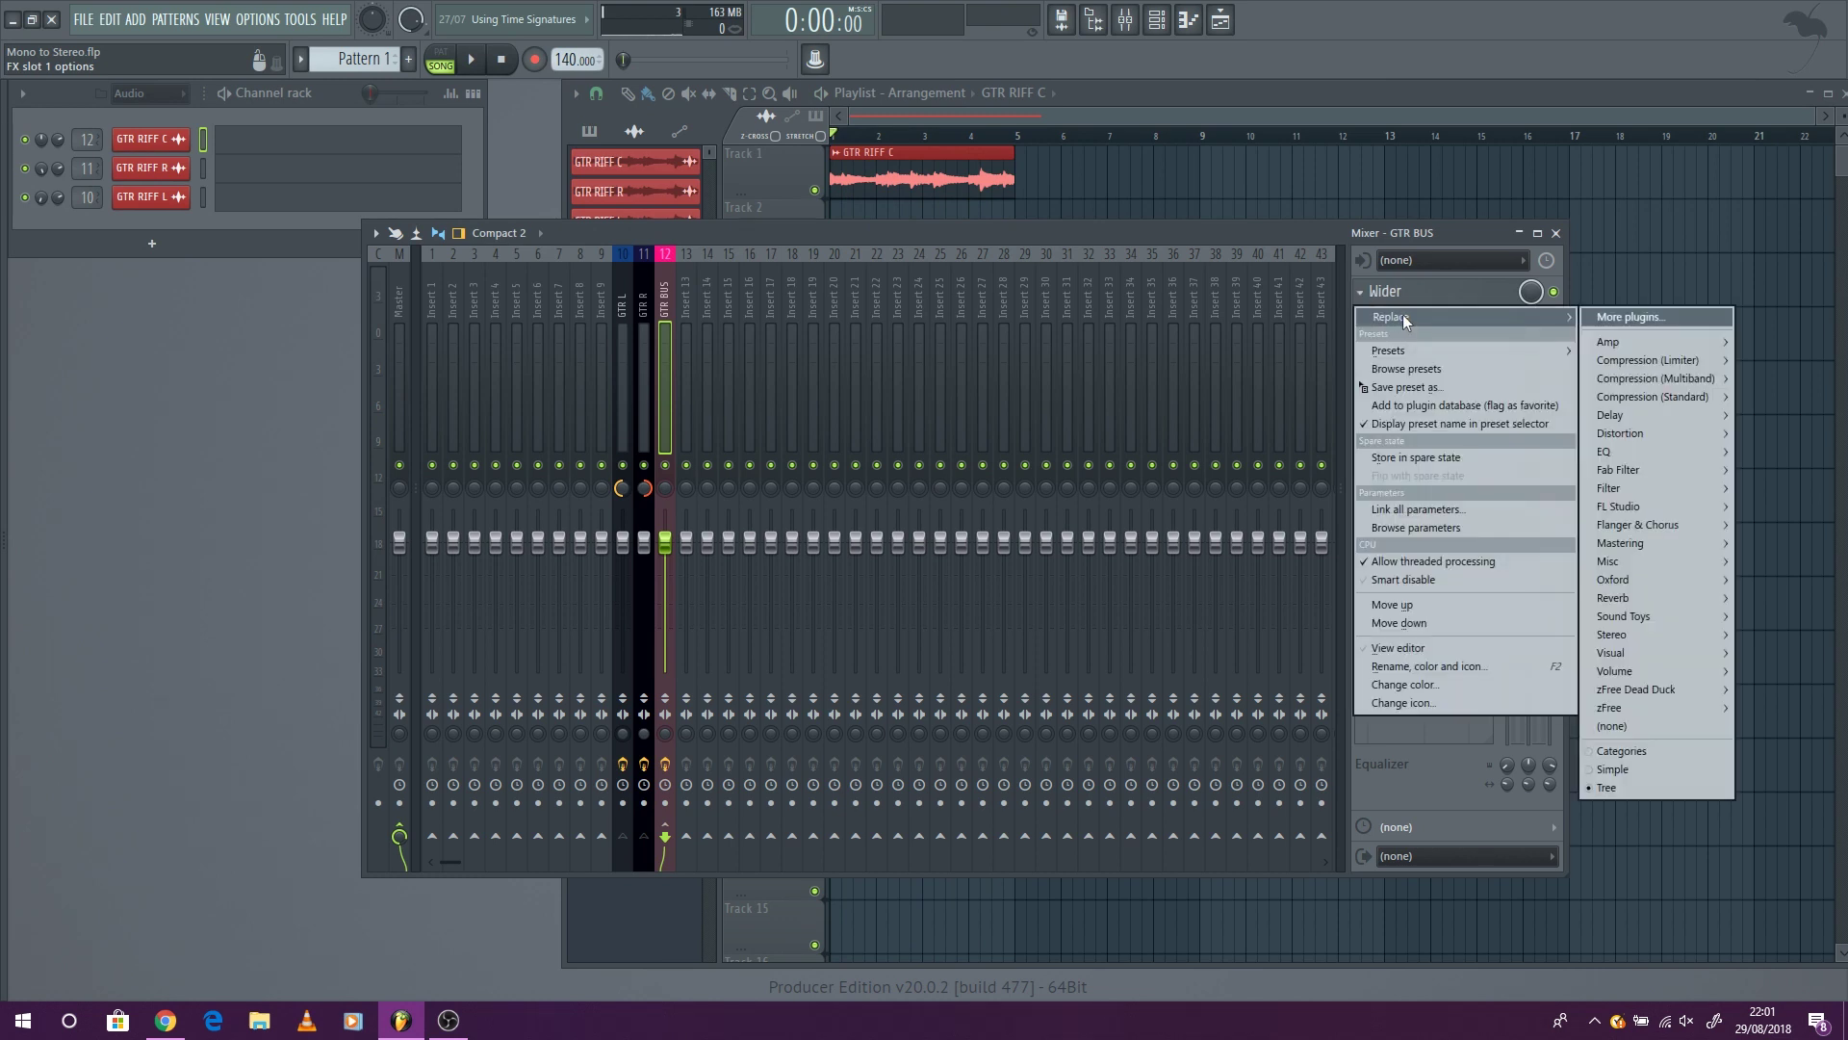
{"action": "left_click", "coordinate": [1680, 726]}
- Place GTR RIFF R on Track 2 and GTR RIFF L on Track 3, mute Track 1, and audition
{"action": "left_click", "coordinate": [1555, 233]}
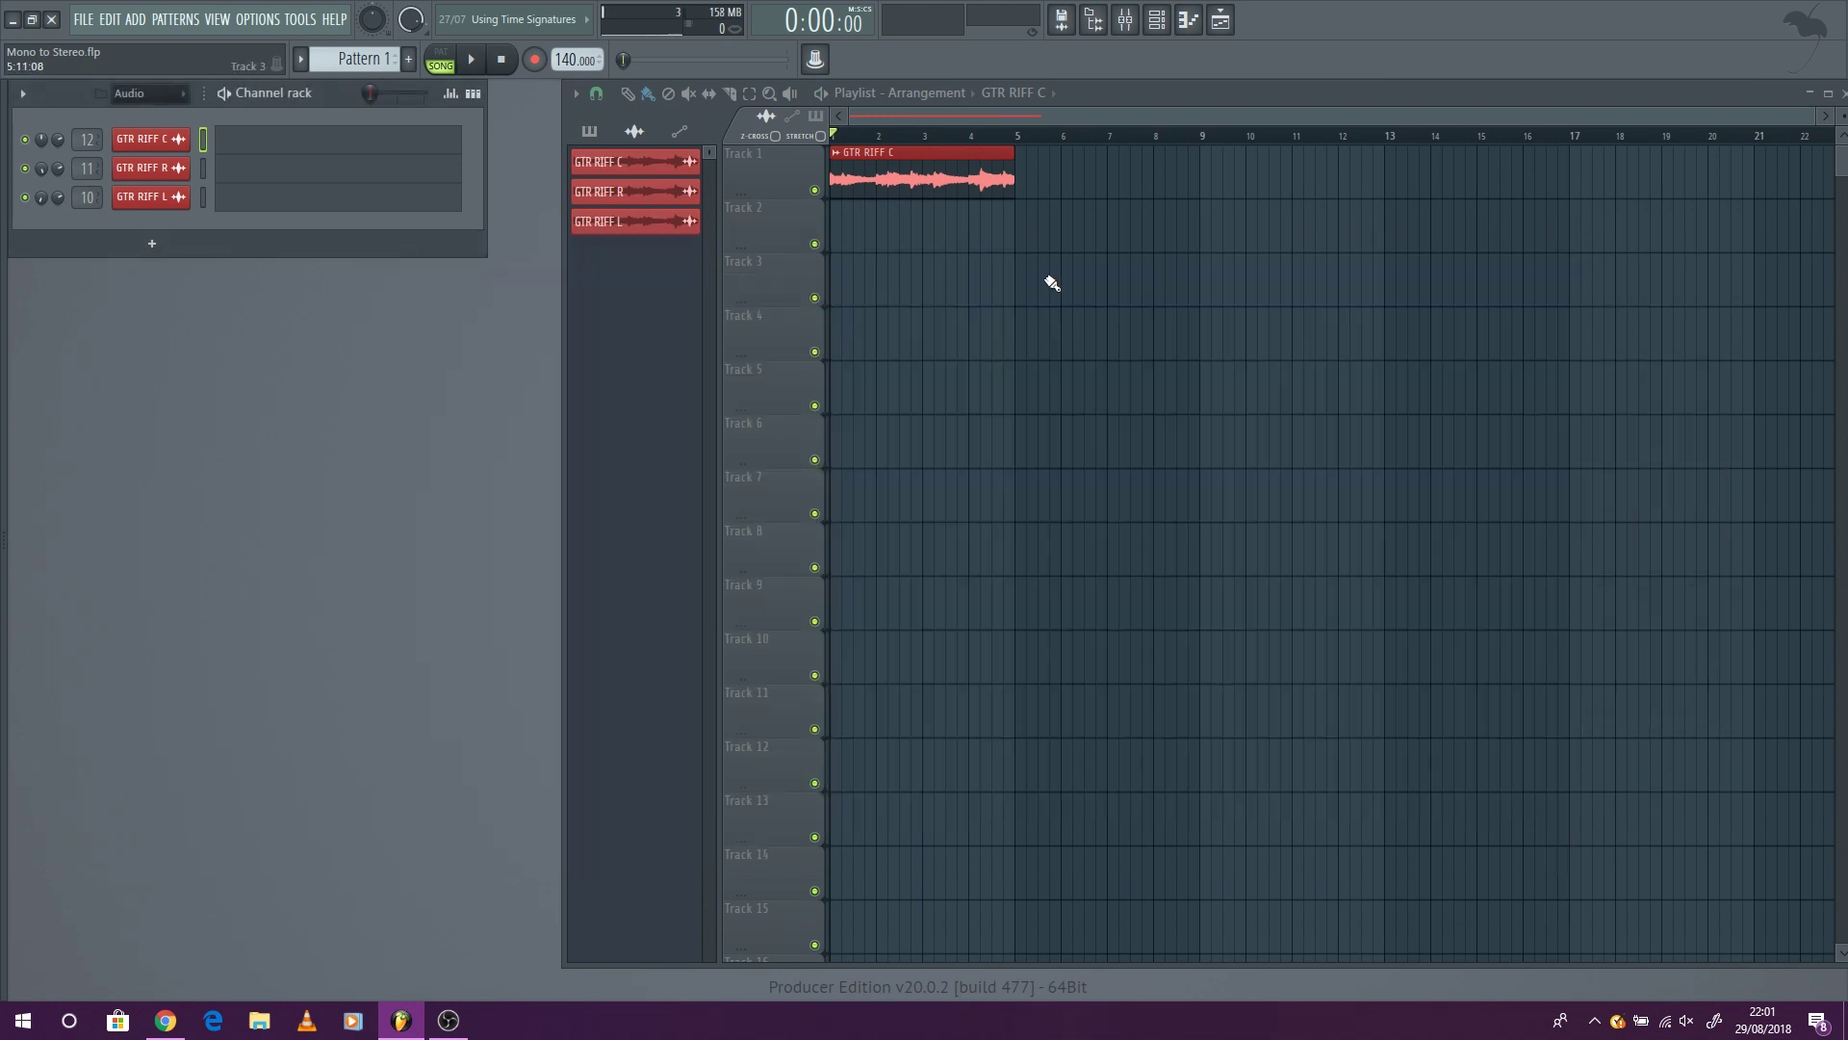
{"action": "left_click", "coordinate": [151, 168]}
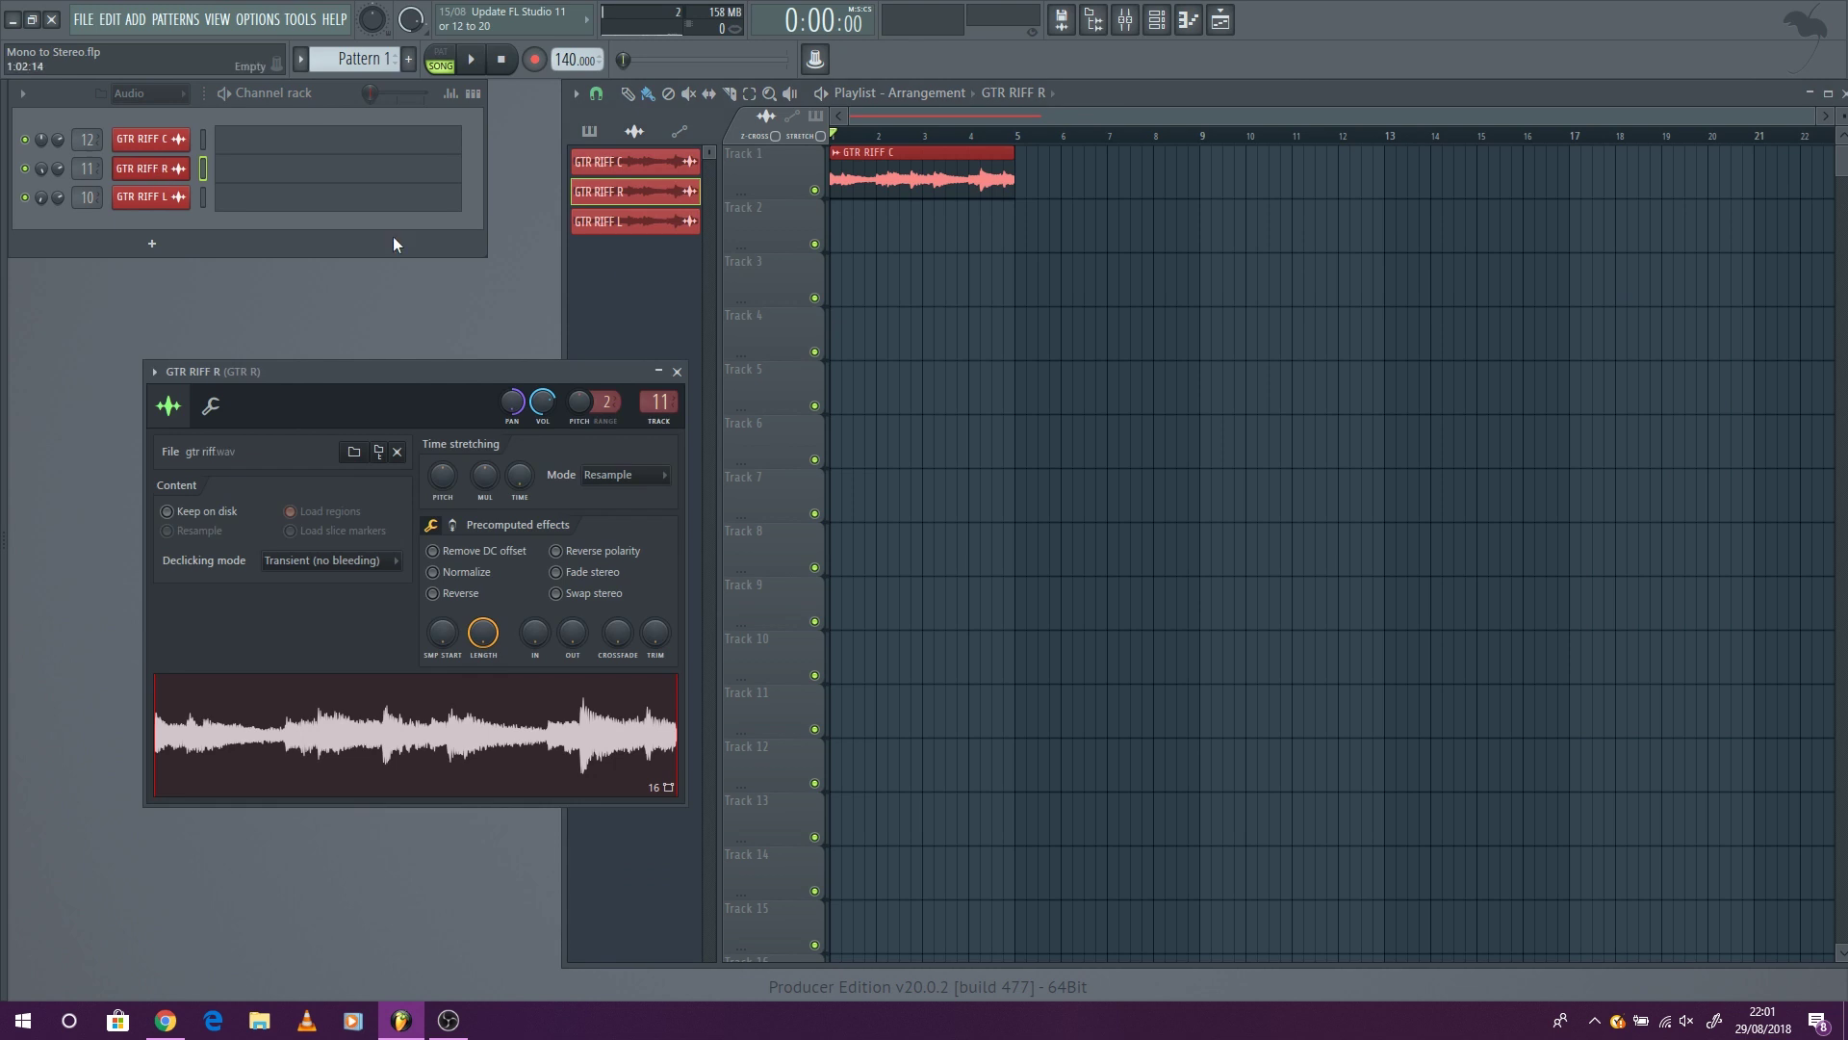
{"action": "left_click", "coordinate": [854, 226]}
{"action": "left_click", "coordinate": [151, 198]}
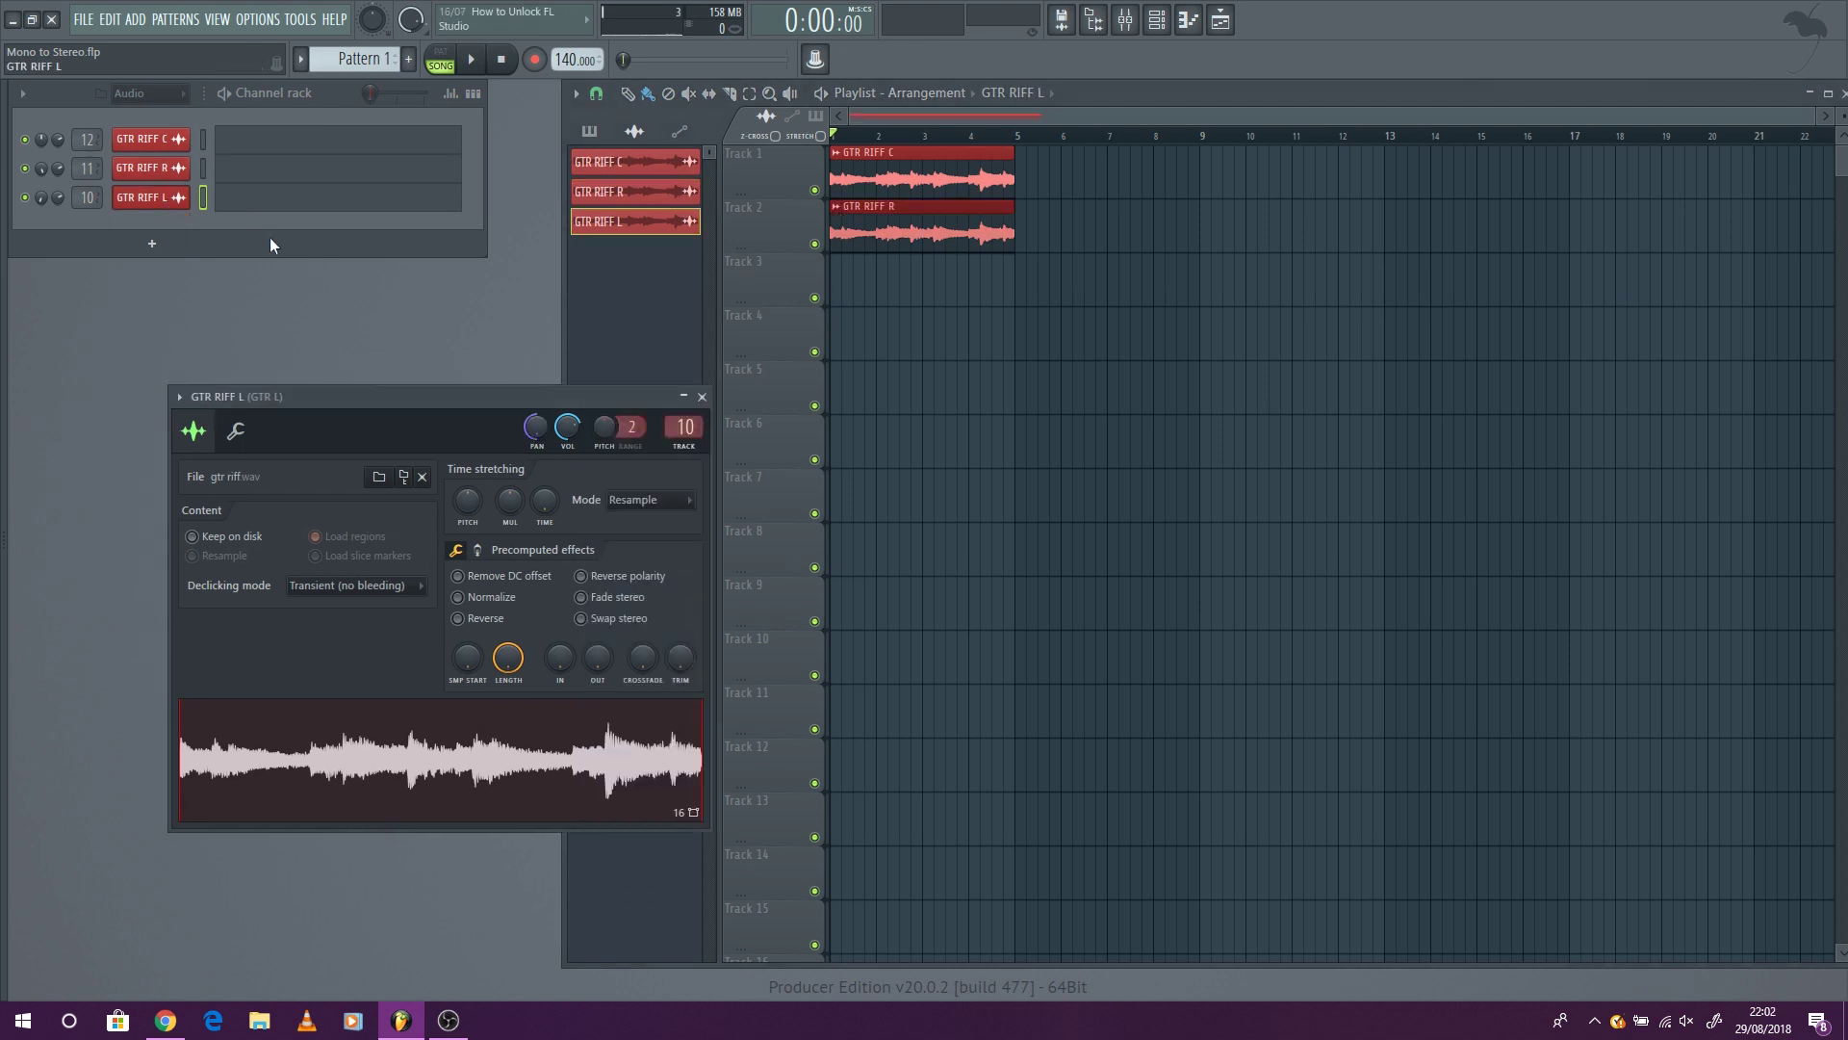
{"action": "left_click", "coordinate": [840, 294]}
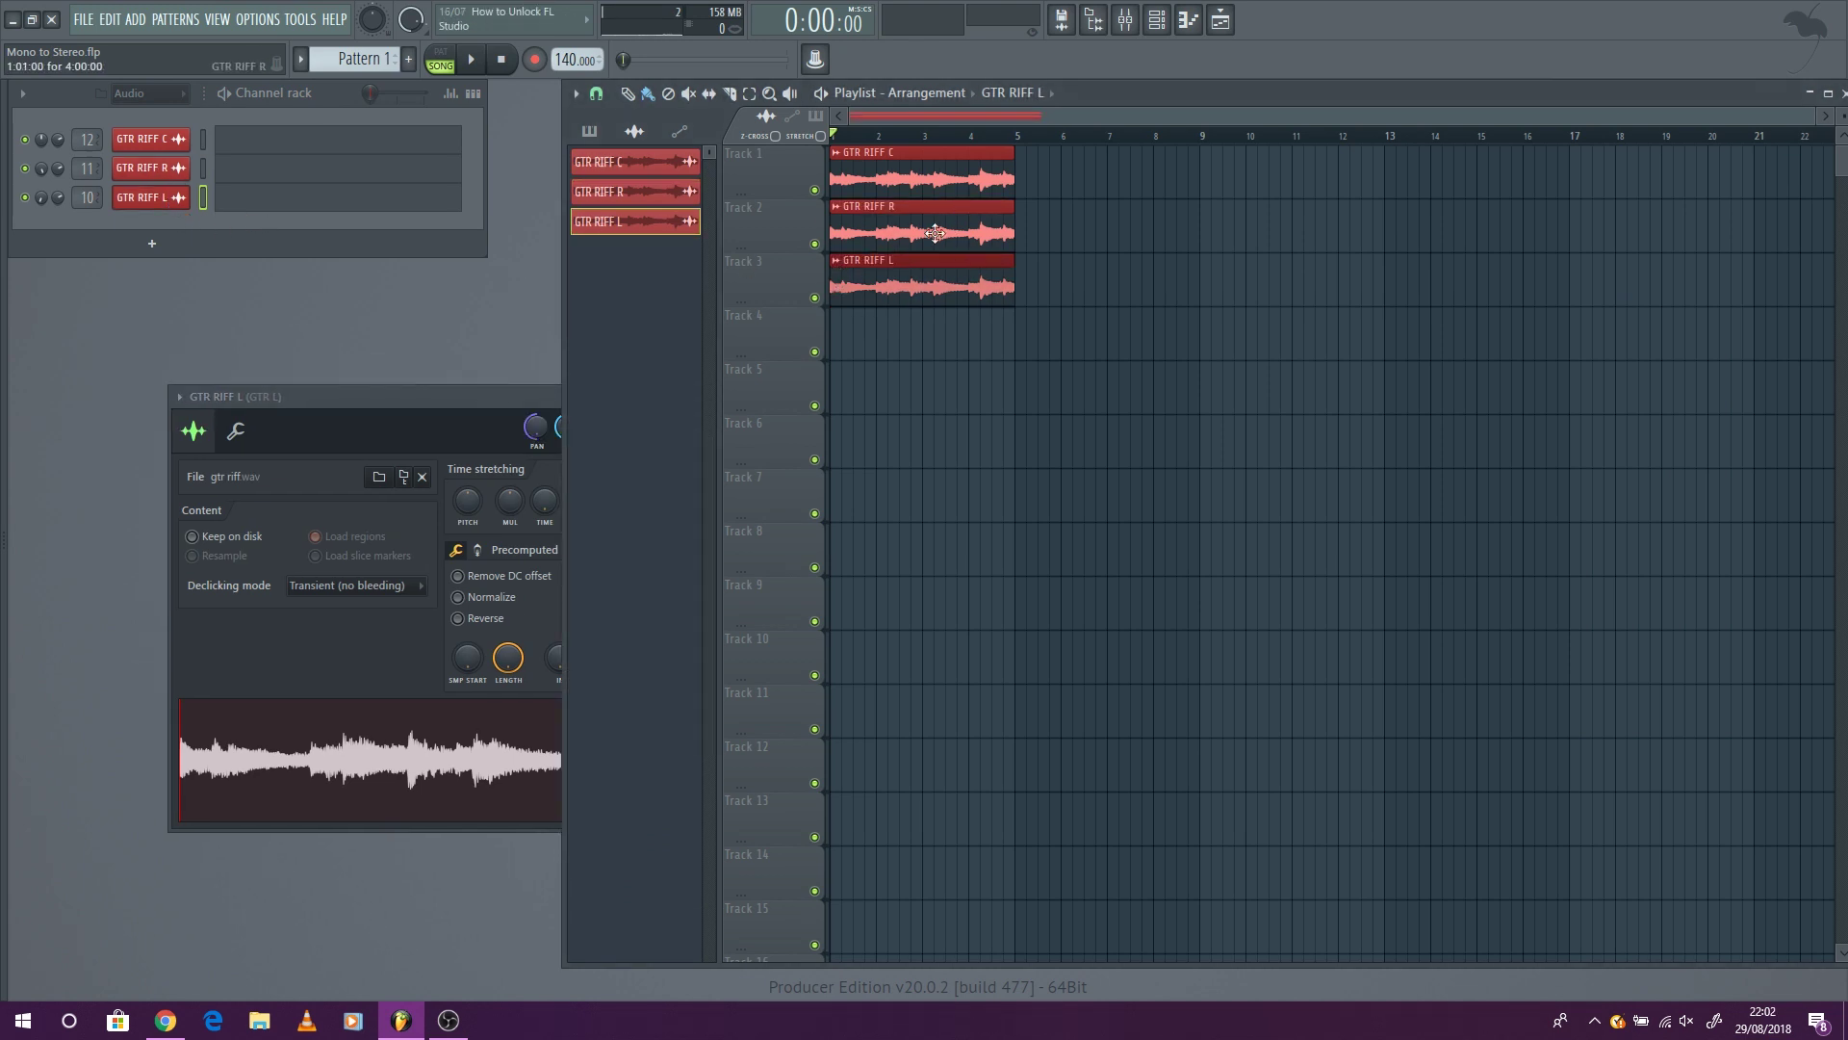
{"action": "left_click", "coordinate": [815, 190]}
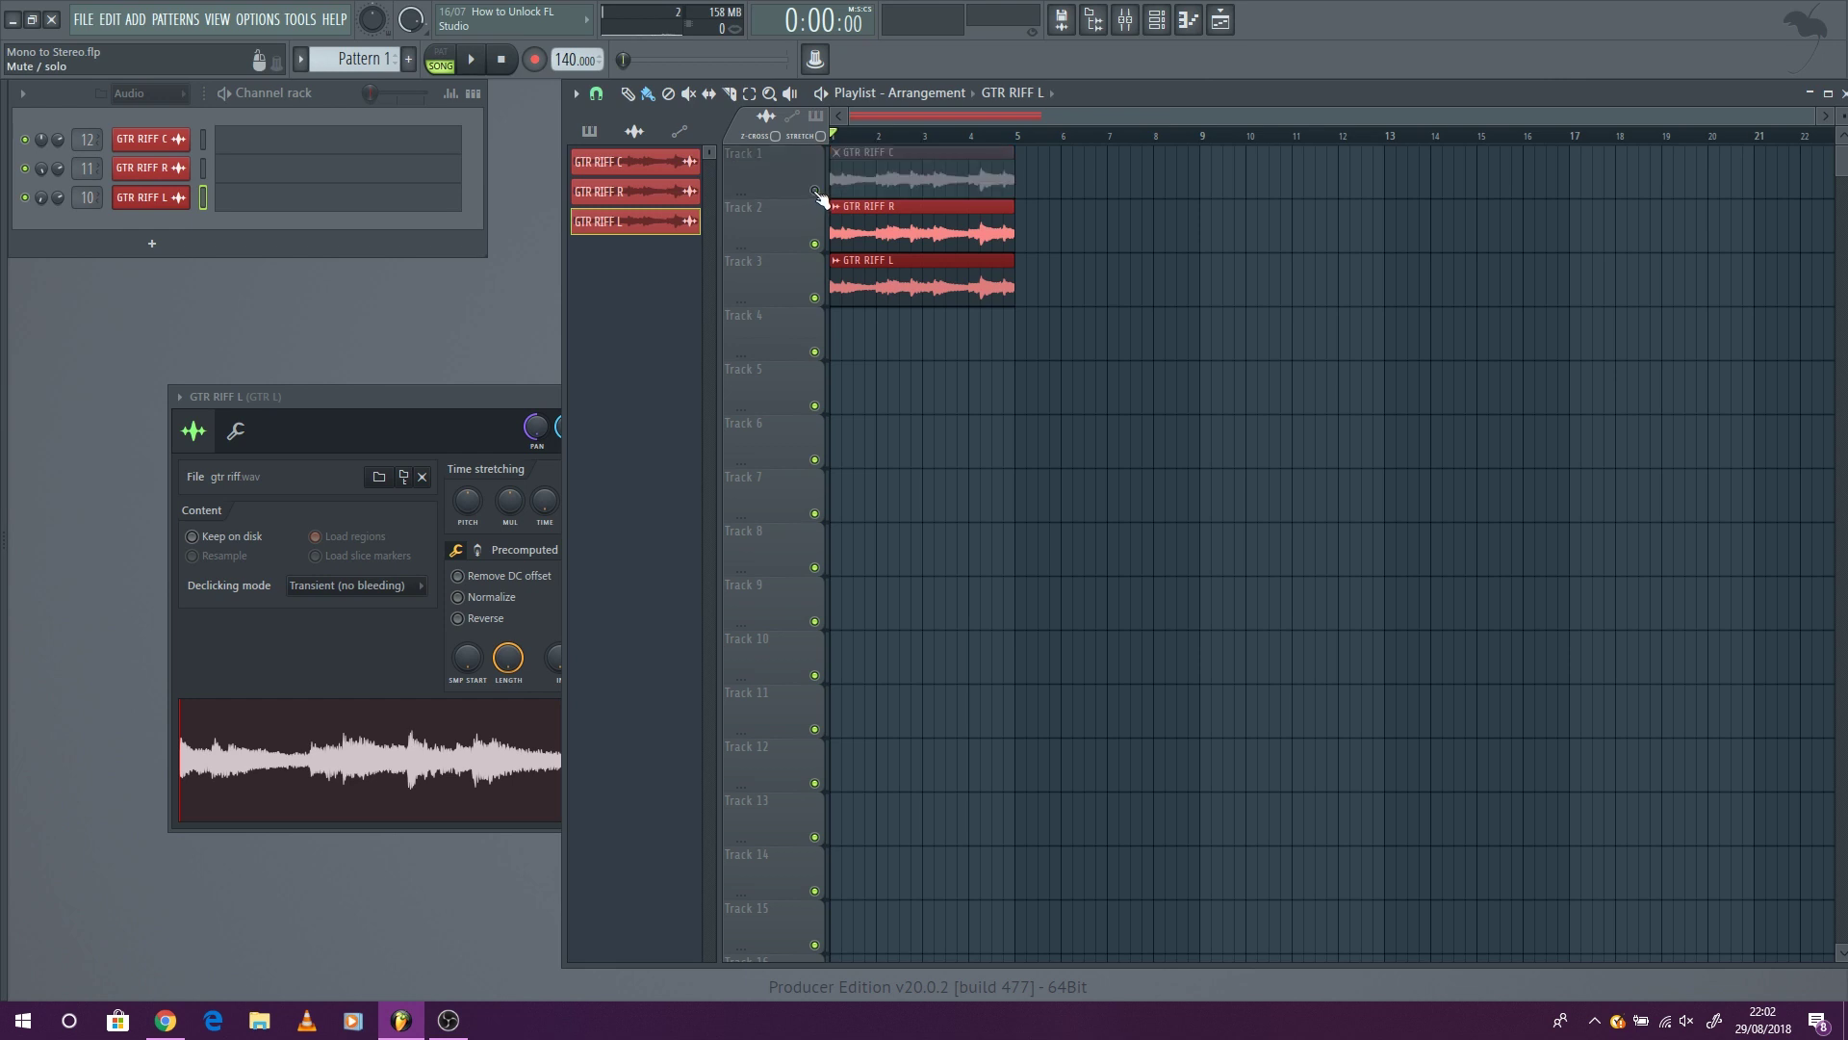
{"action": "left_click", "coordinate": [472, 59]}
{"action": "key", "text": "space"}
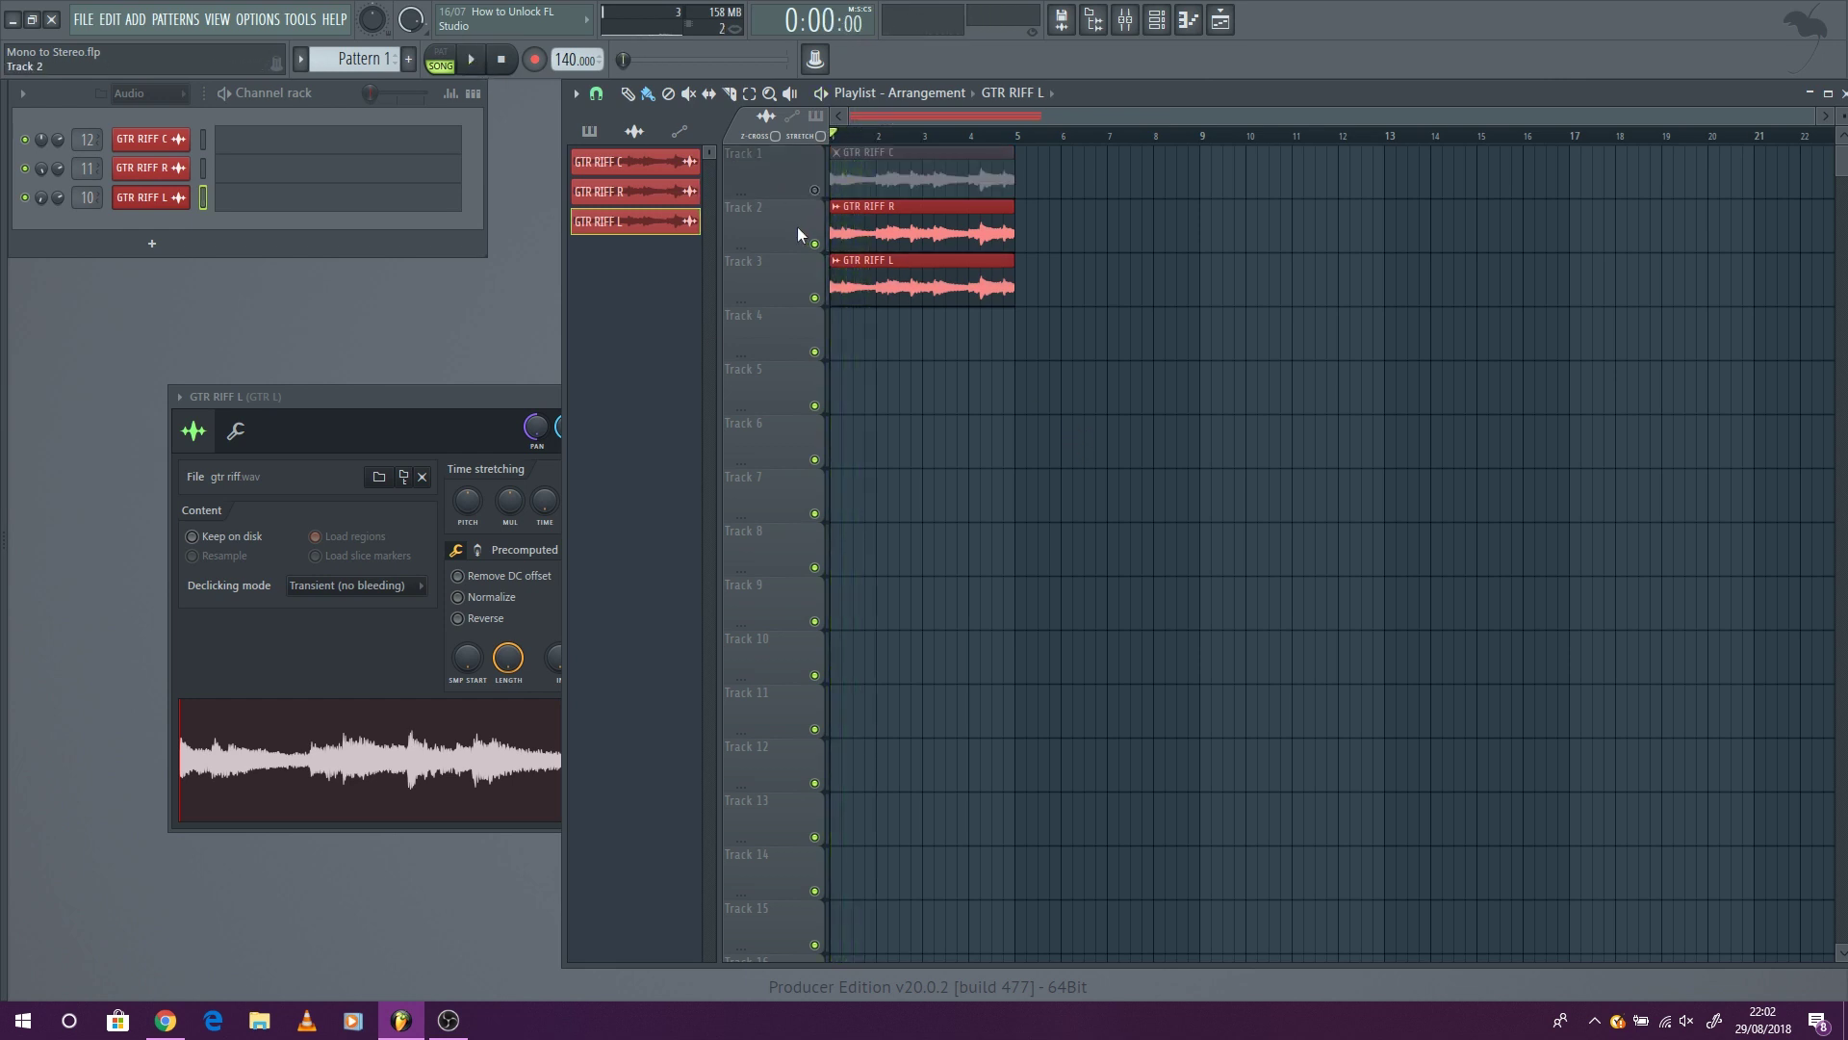
- Nudge the GTR RIFF L clip slightly later and play the offset riffs
{"action": "scroll", "coordinate": [820, 204], "scroll_direction": "up", "scroll_amount": 5}
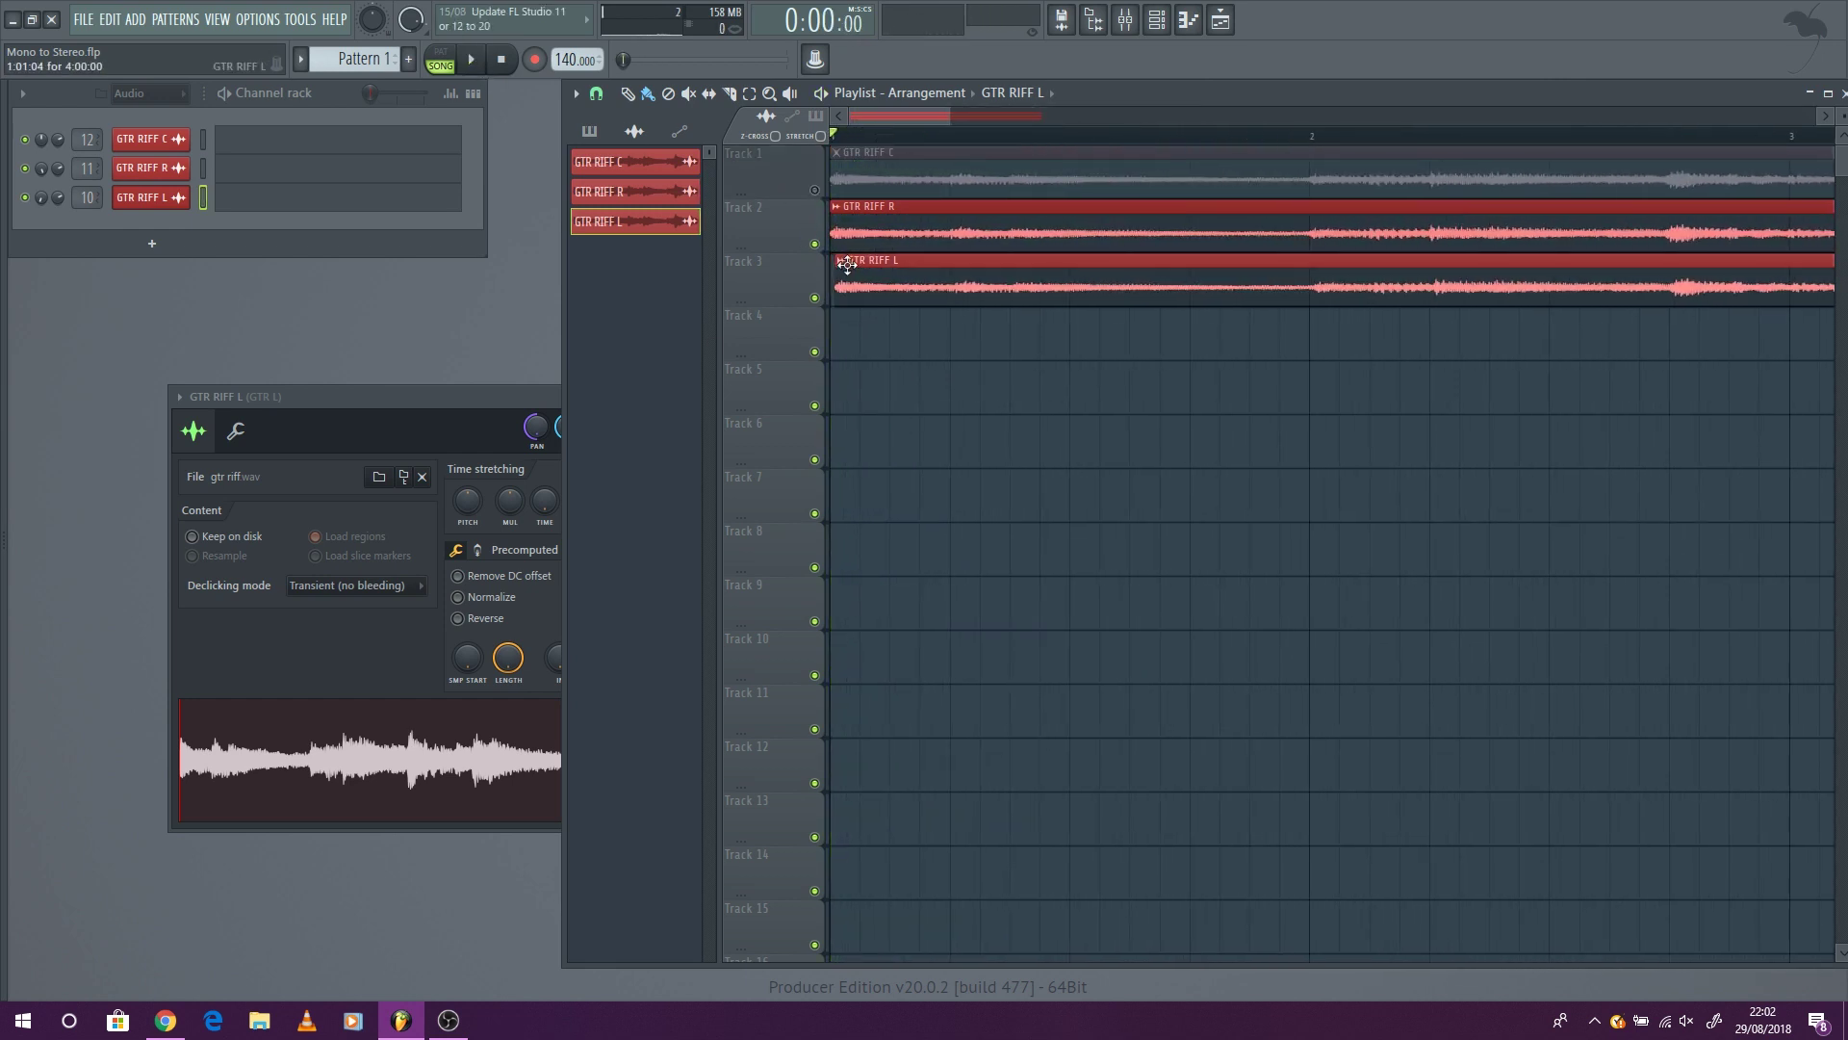
{"action": "left_click_drag", "start_coordinate": [847, 264], "coordinate": [852, 277]}
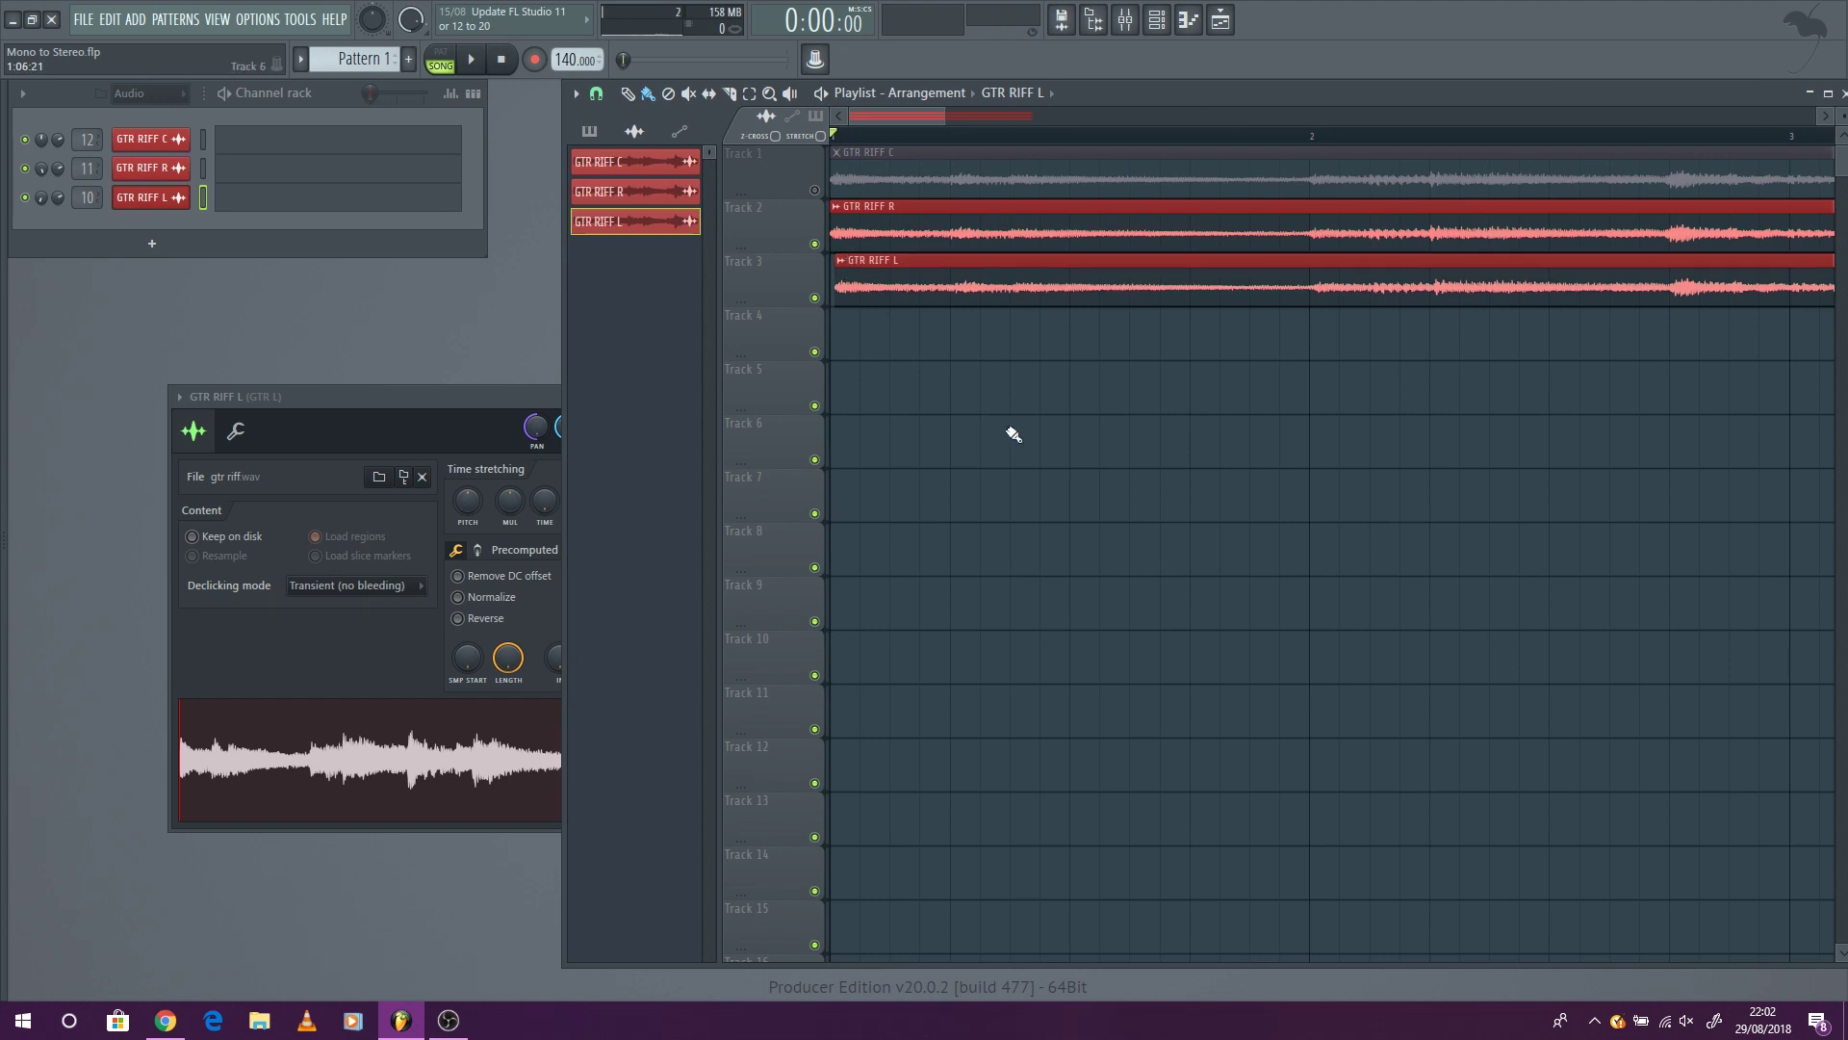
{"action": "key", "text": "space"}
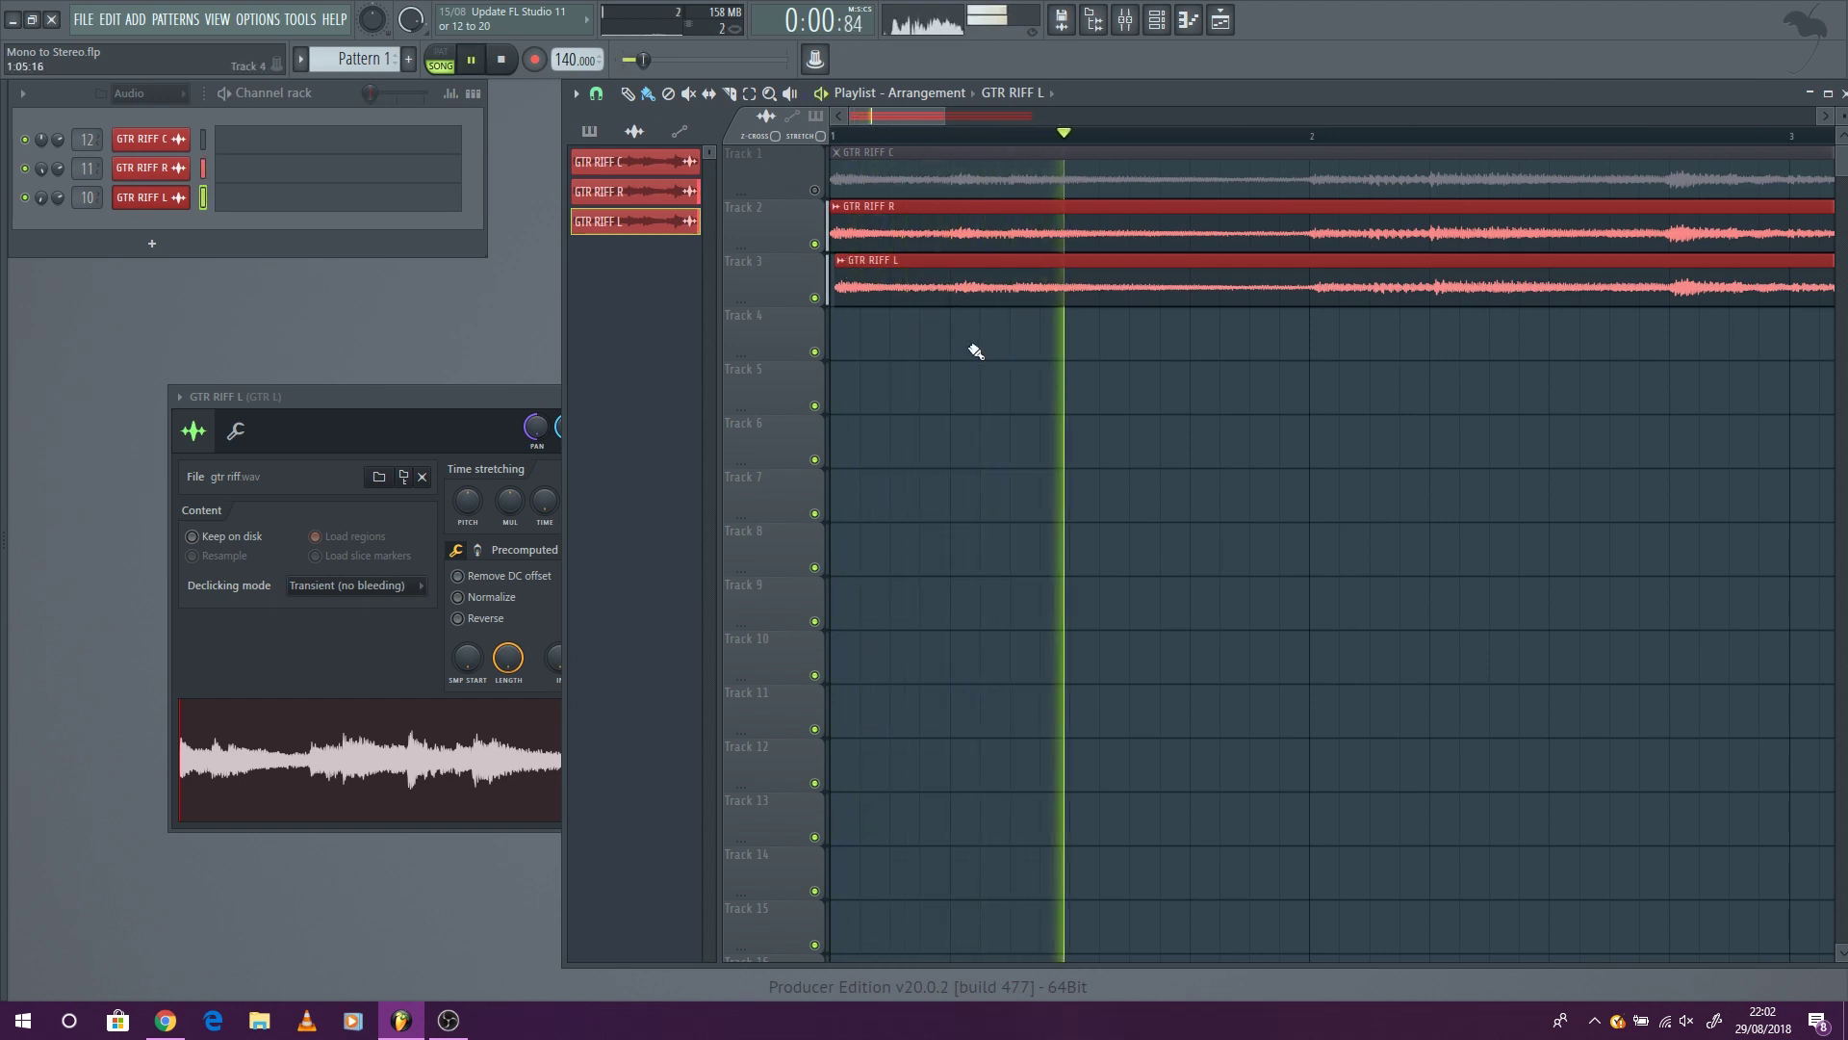
{"action": "scroll", "coordinate": [978, 350], "scroll_direction": "down", "scroll_amount": 5}
{"action": "left_click", "coordinate": [627, 94]}
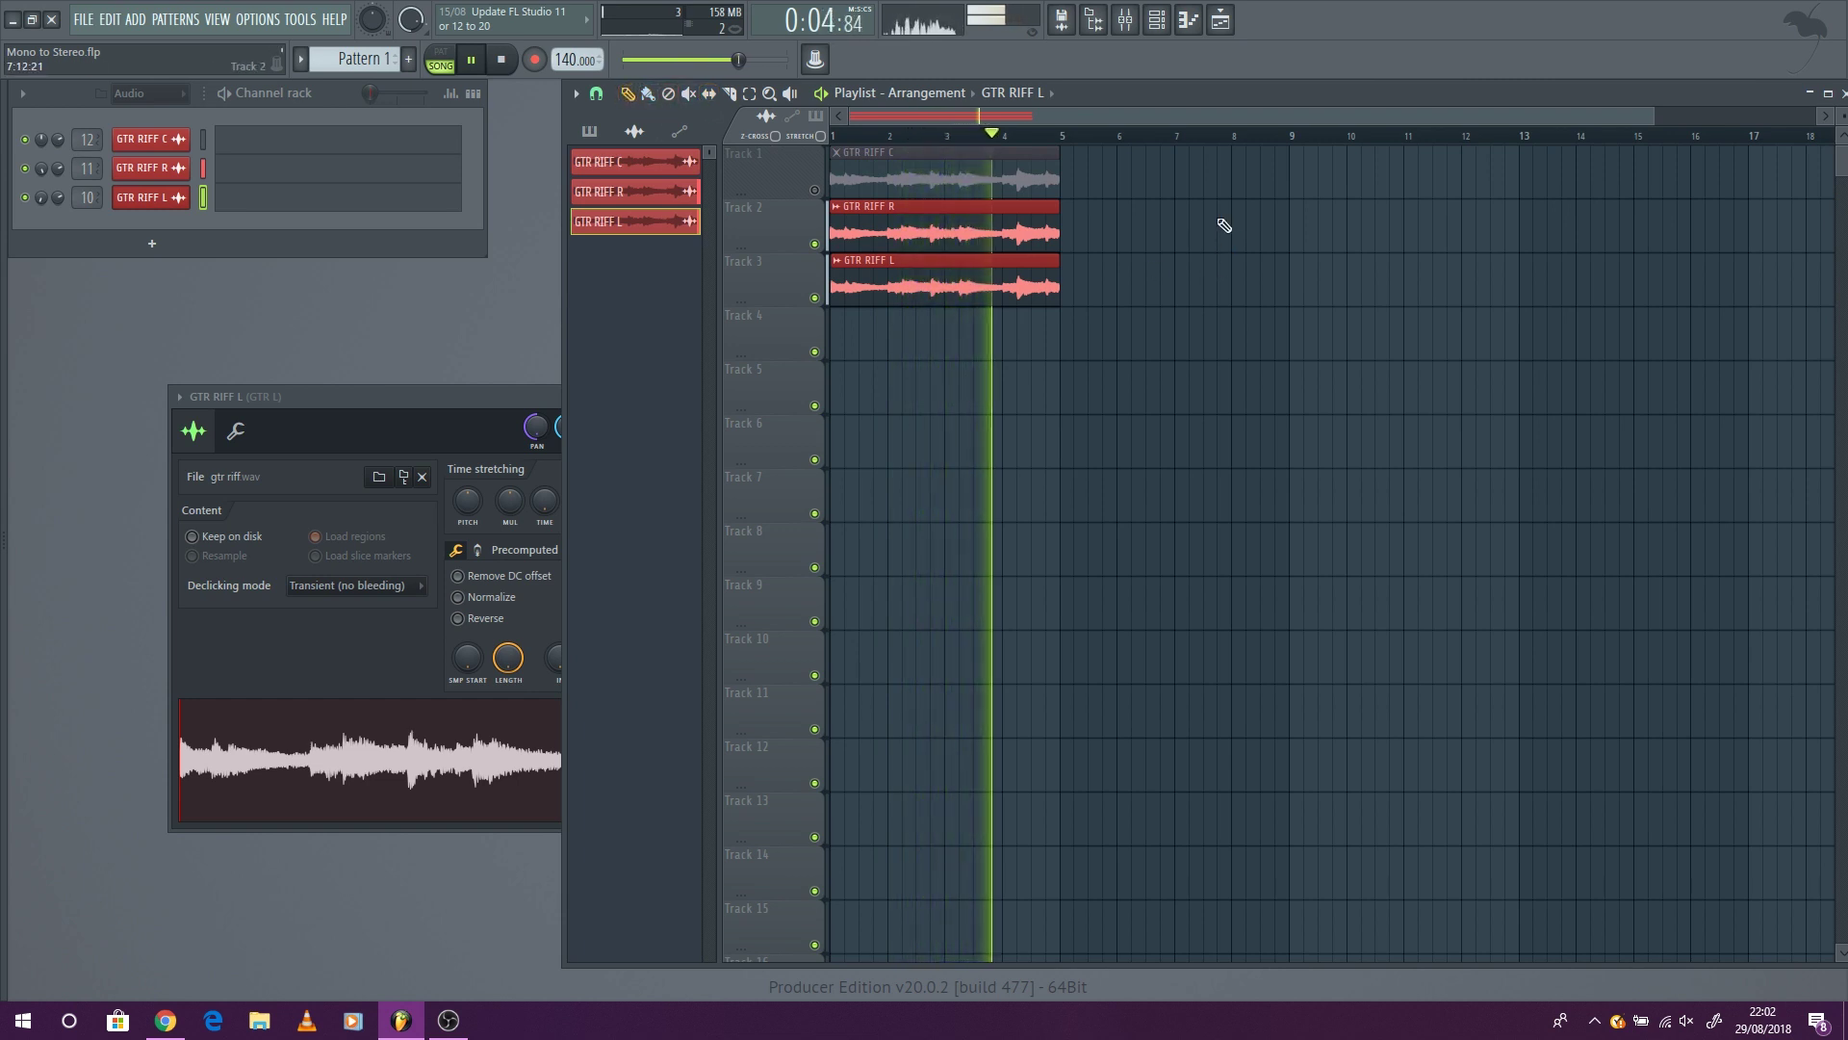
{"action": "key", "text": "space"}
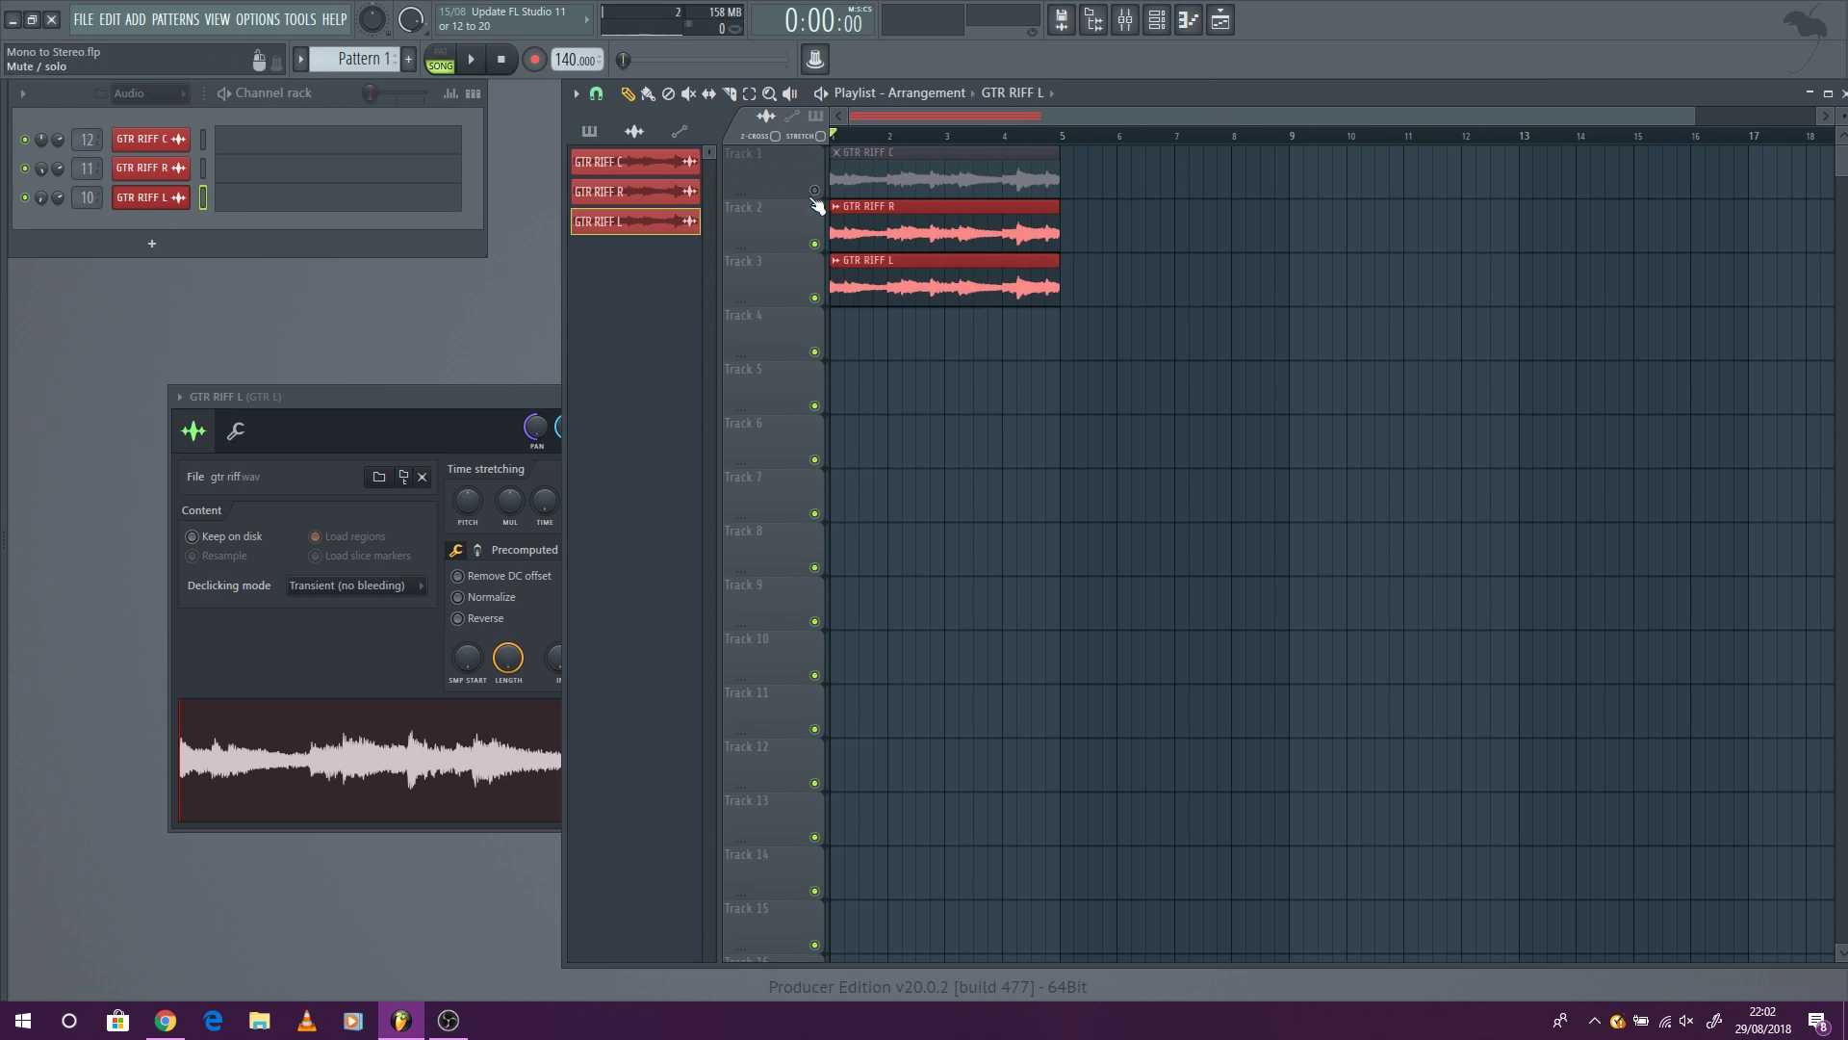
- Open the GTR RIFF R sample settings, start playback, and bring up GTR R's Pro-Q 2 EQ
{"action": "double_click", "coordinate": [896, 221]}
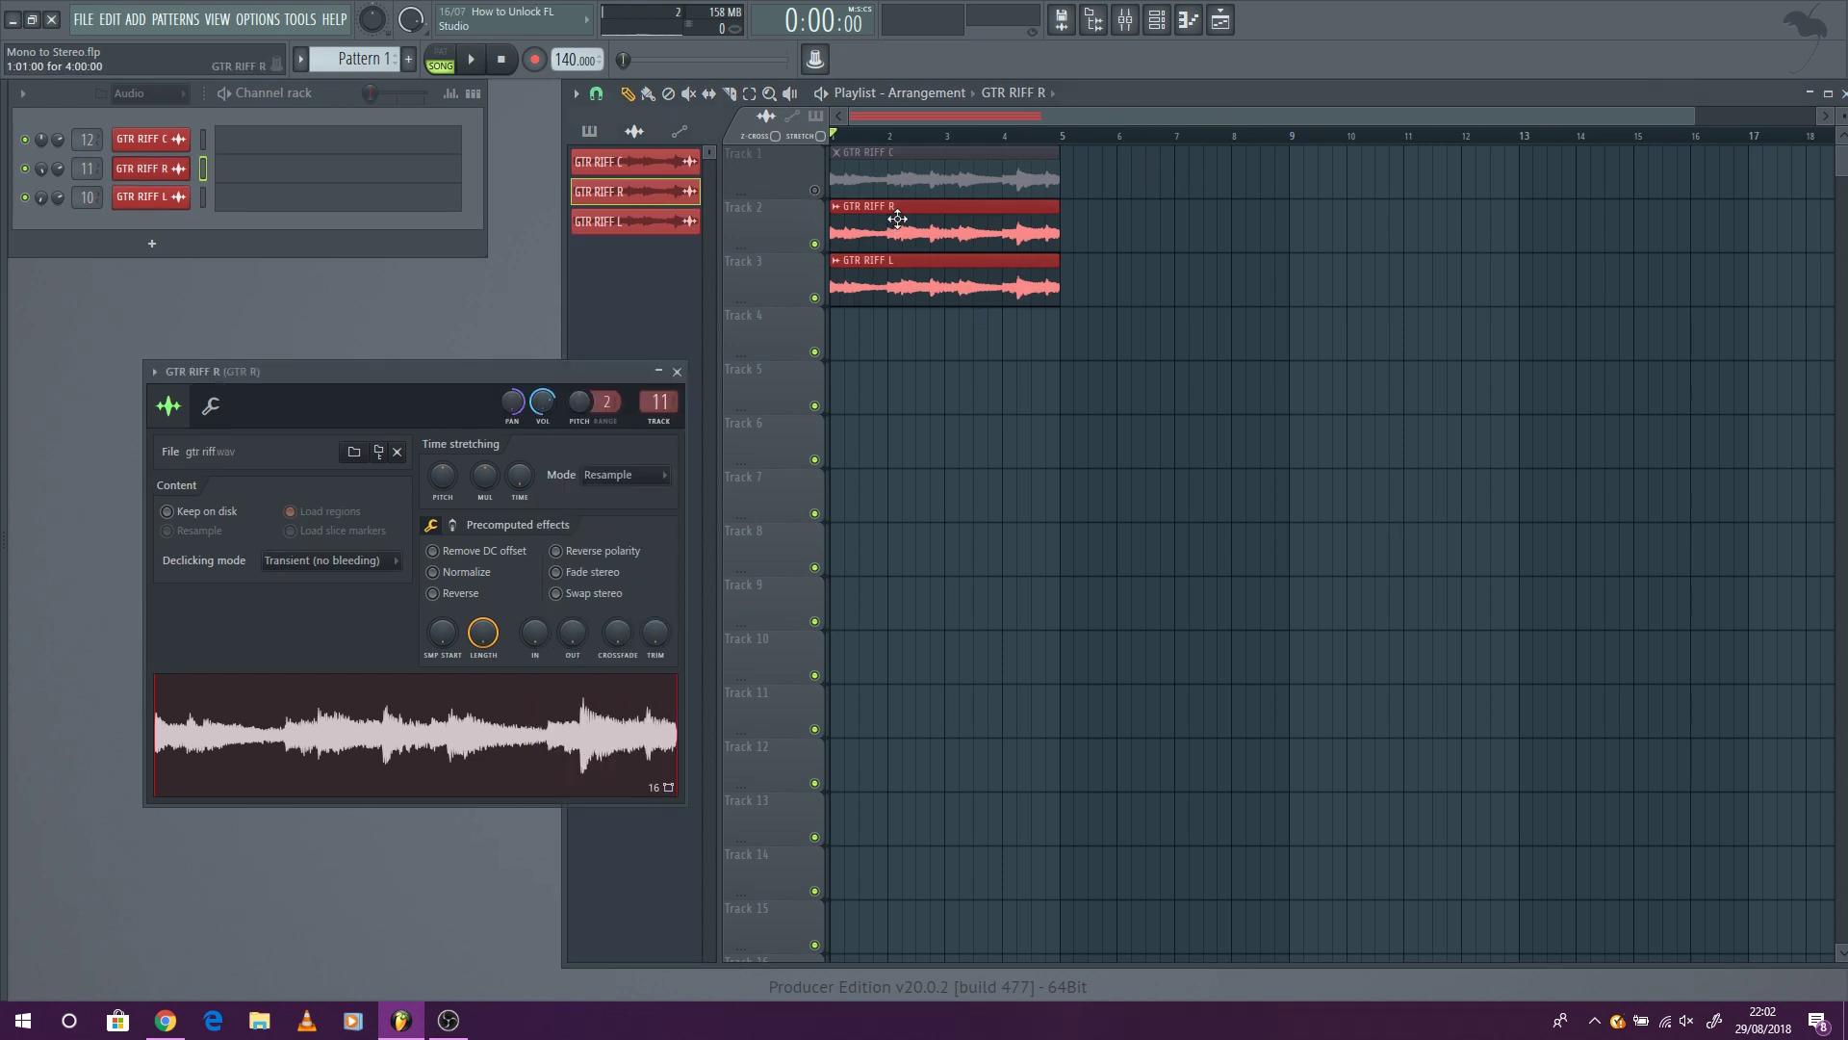
{"action": "left_click", "coordinate": [472, 59]}
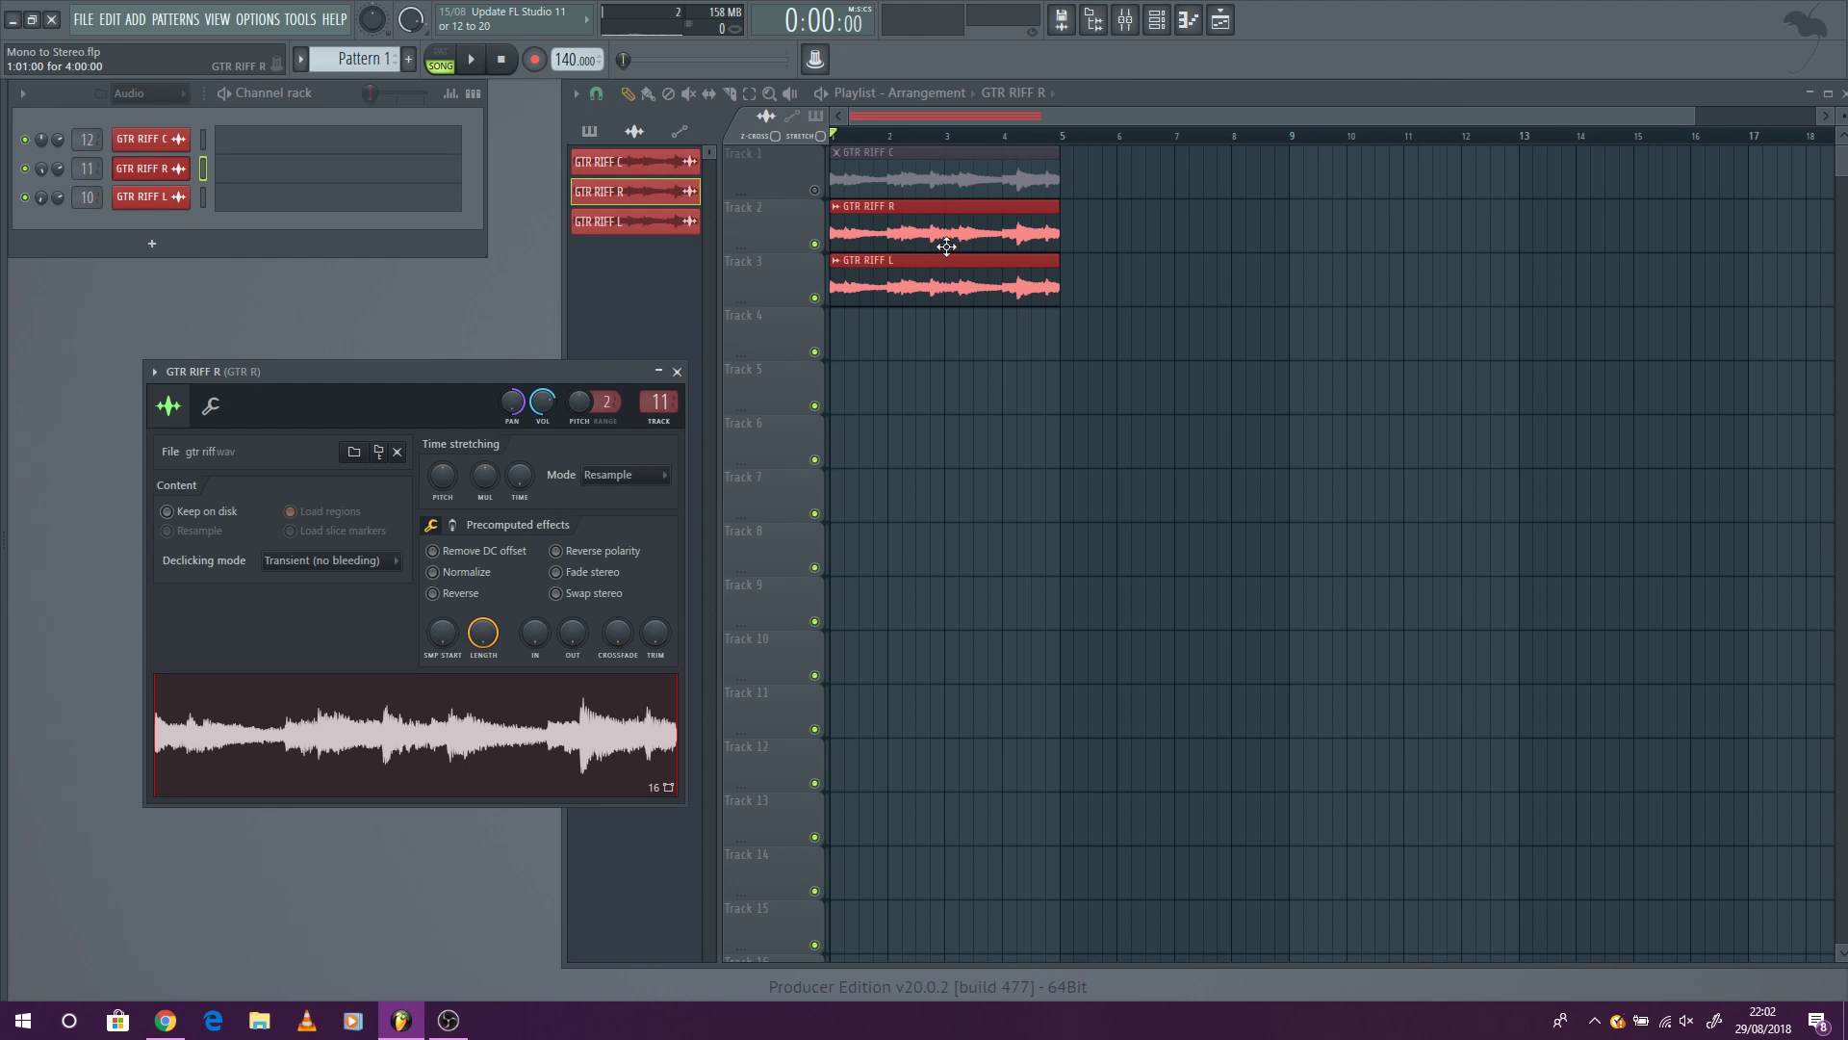
{"action": "double_click", "coordinate": [659, 401]}
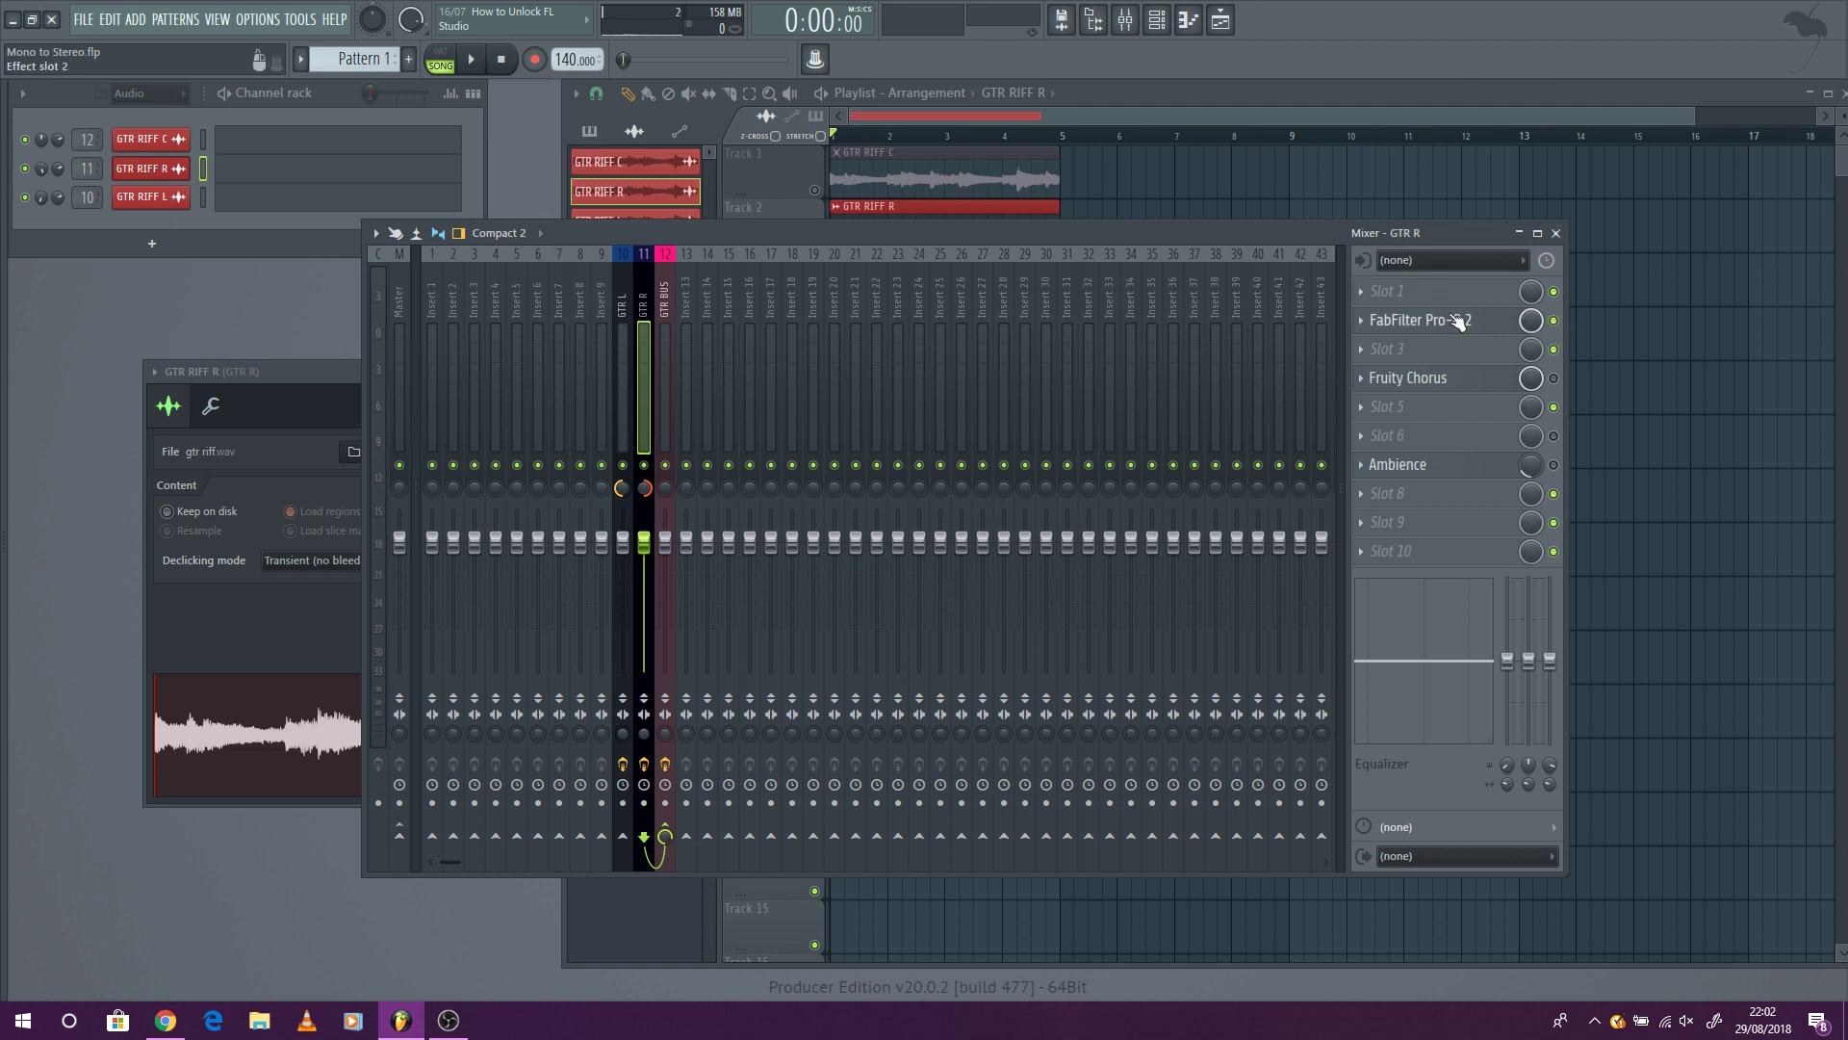
{"action": "left_click", "coordinate": [1457, 322]}
{"action": "left_click_drag", "start_coordinate": [998, 325], "coordinate": [1311, 262]}
- Open GTR L's Pro-Q 2 and arrange it beside the GTR R EQ
{"action": "left_click", "coordinate": [623, 405]}
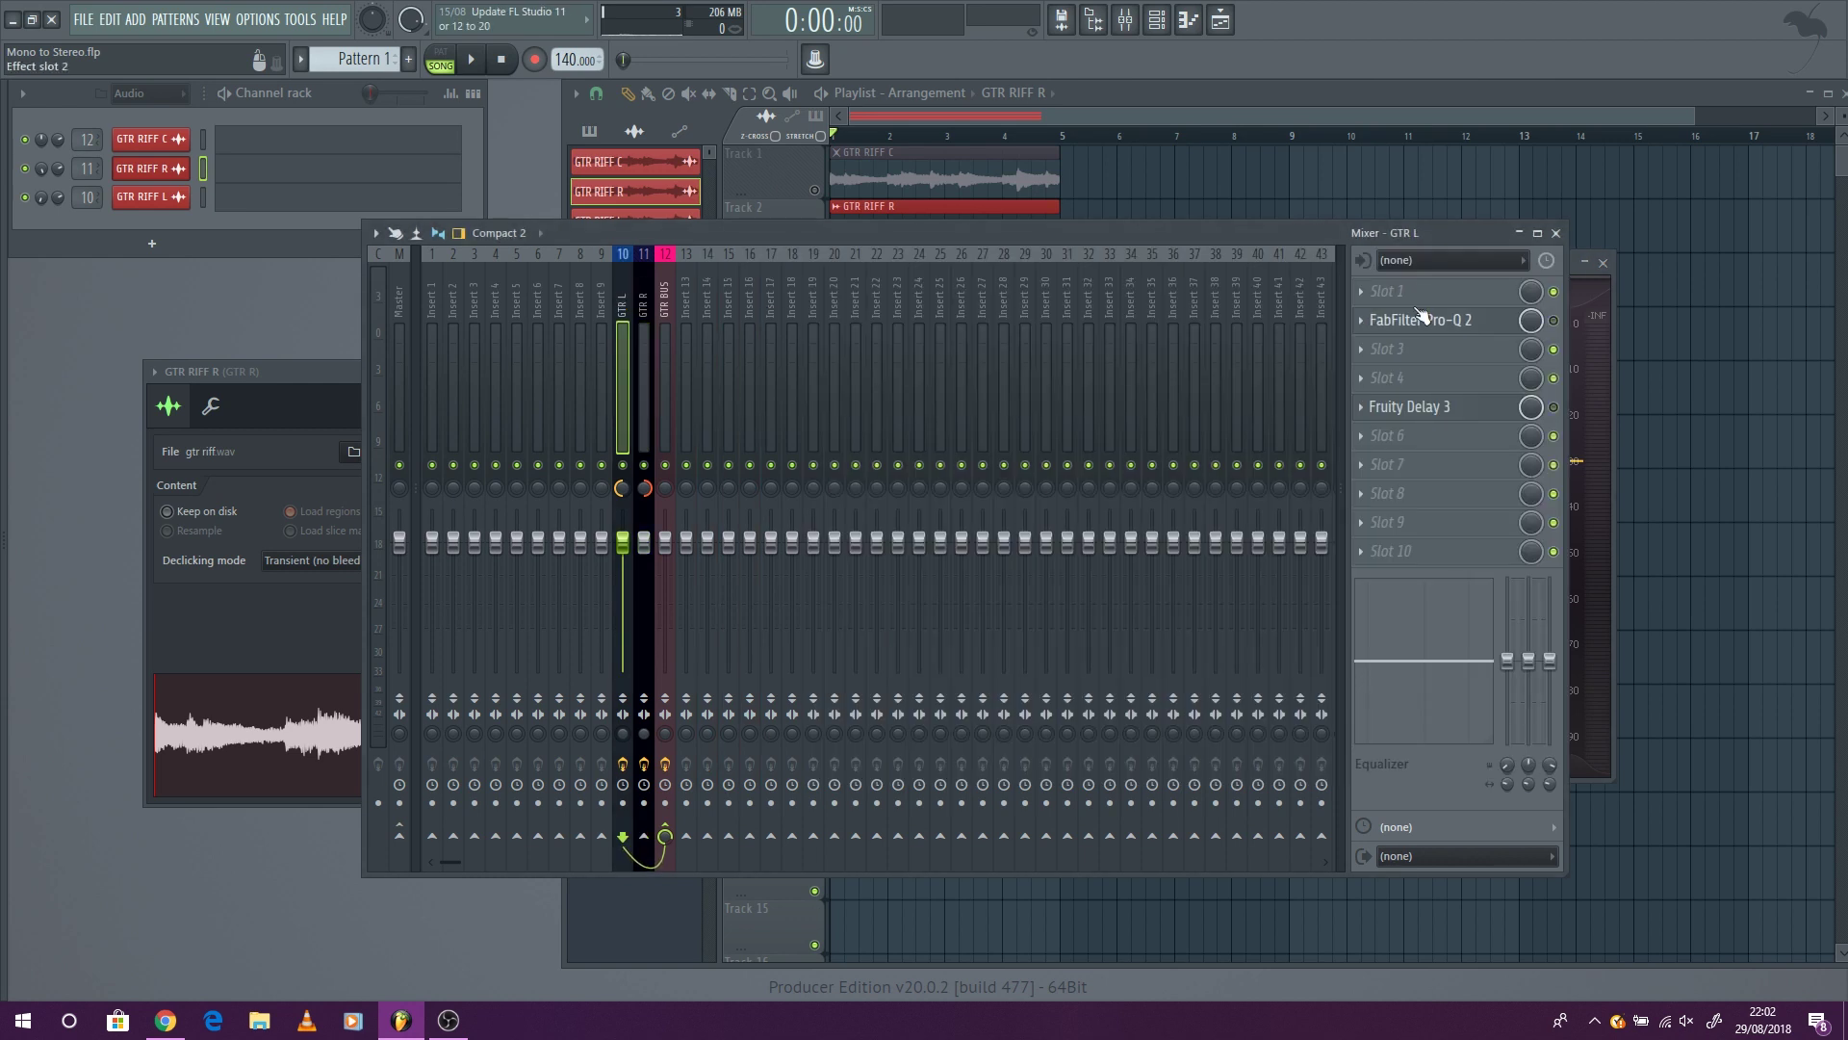
{"action": "left_click", "coordinate": [1445, 325]}
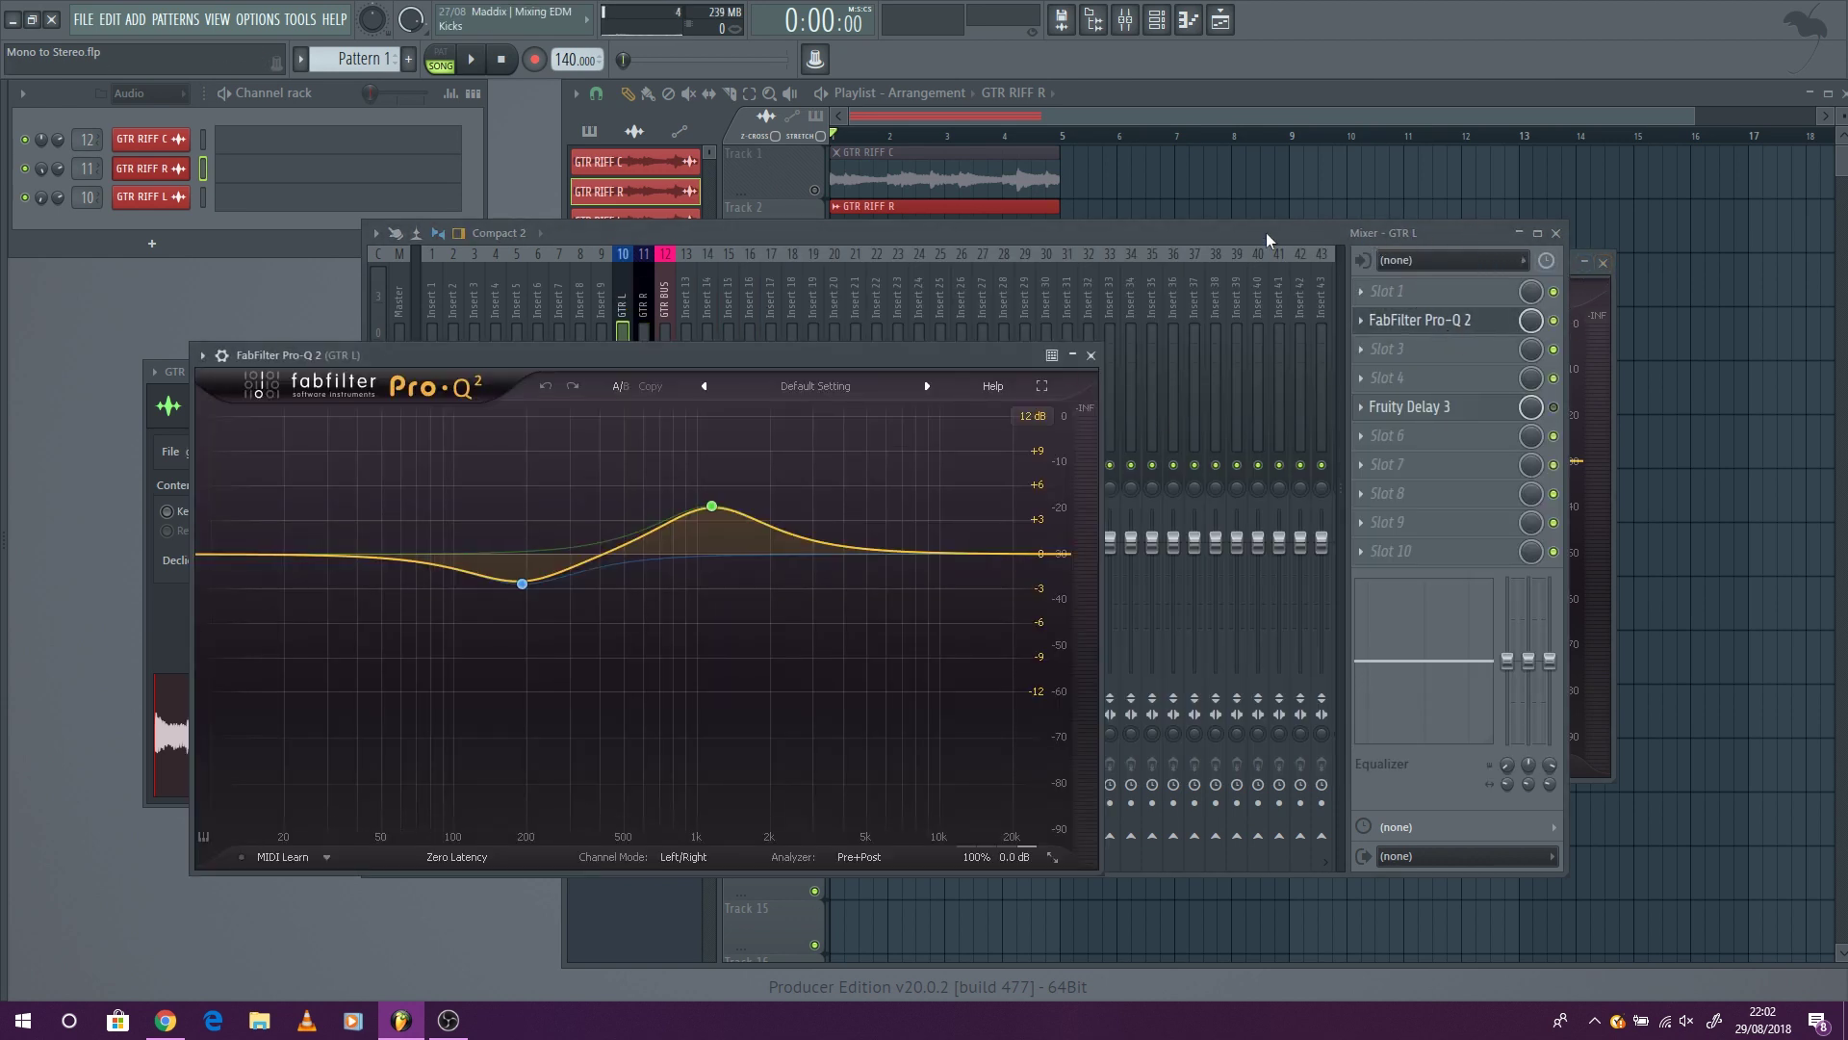
{"action": "left_click_drag", "start_coordinate": [1267, 233], "coordinate": [1249, 697]}
{"action": "left_click_drag", "start_coordinate": [1069, 276], "coordinate": [1223, 153]}
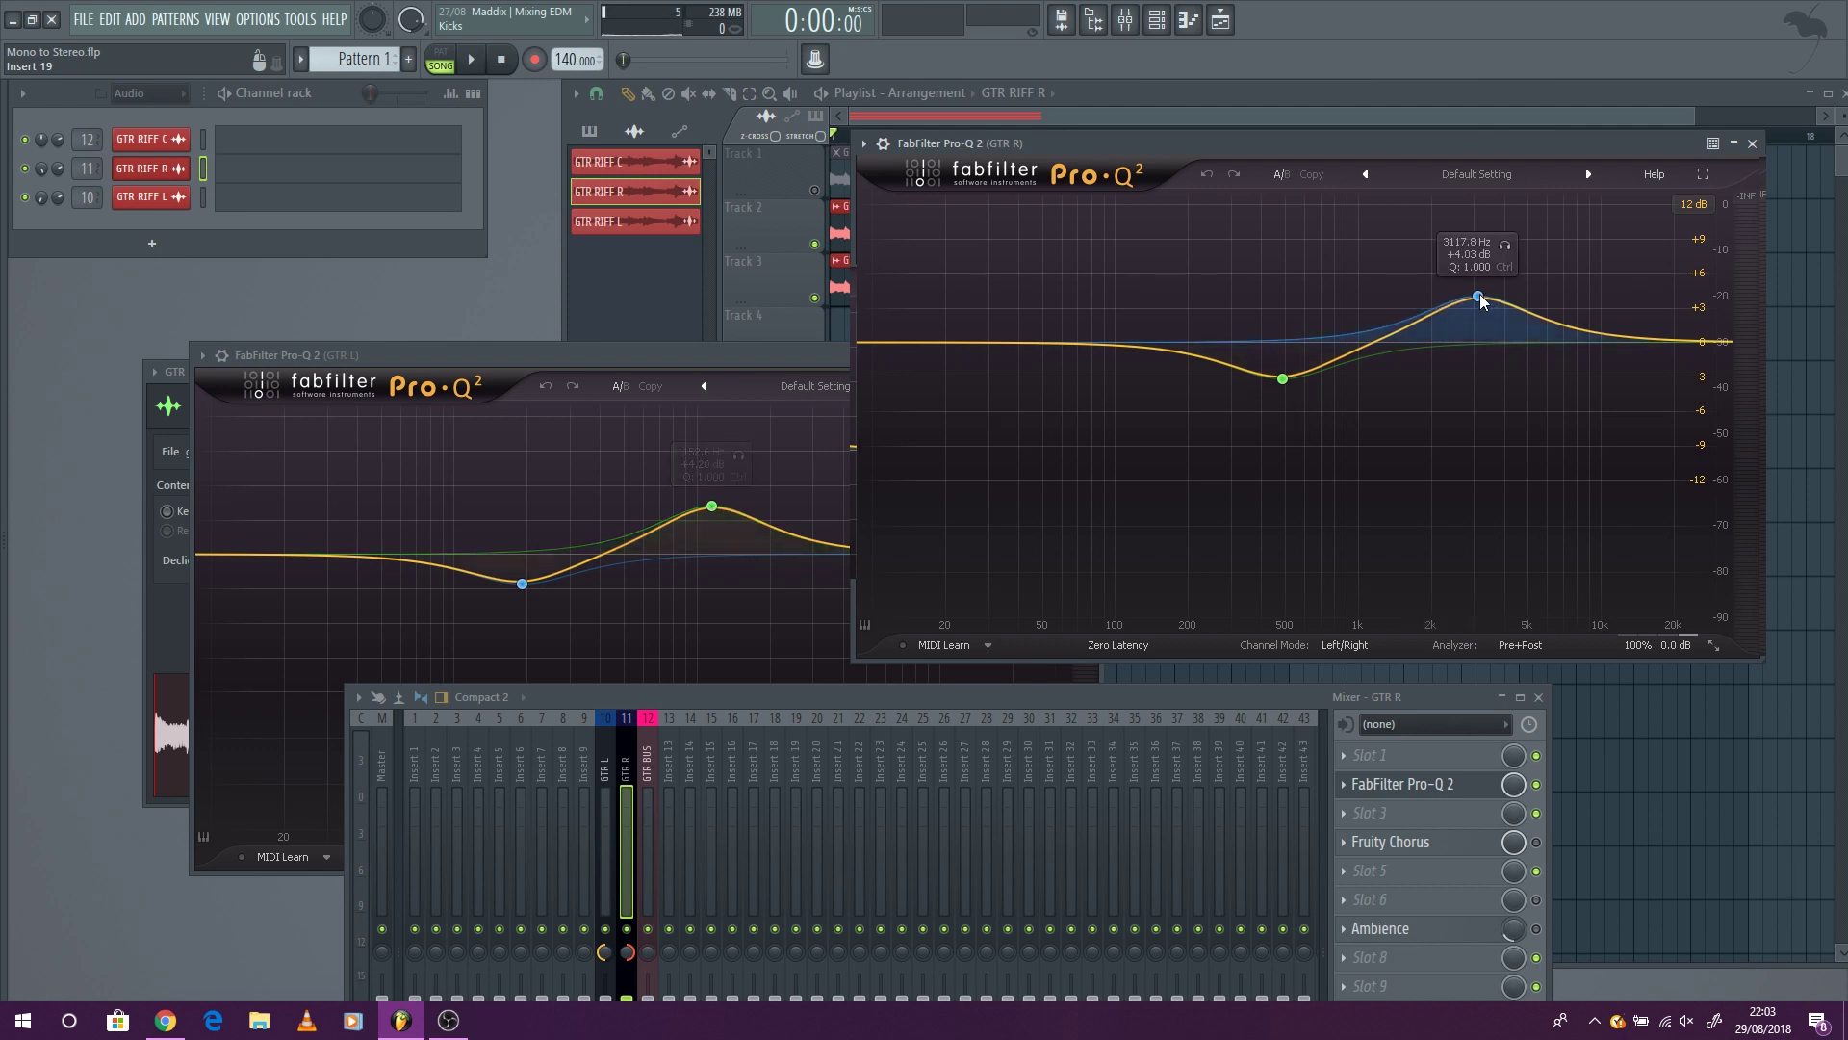
- Play the riff, close both Pro-Q 2 windows, stop, and enlarge the mixer to show GTR L
{"action": "left_click", "coordinate": [470, 60]}
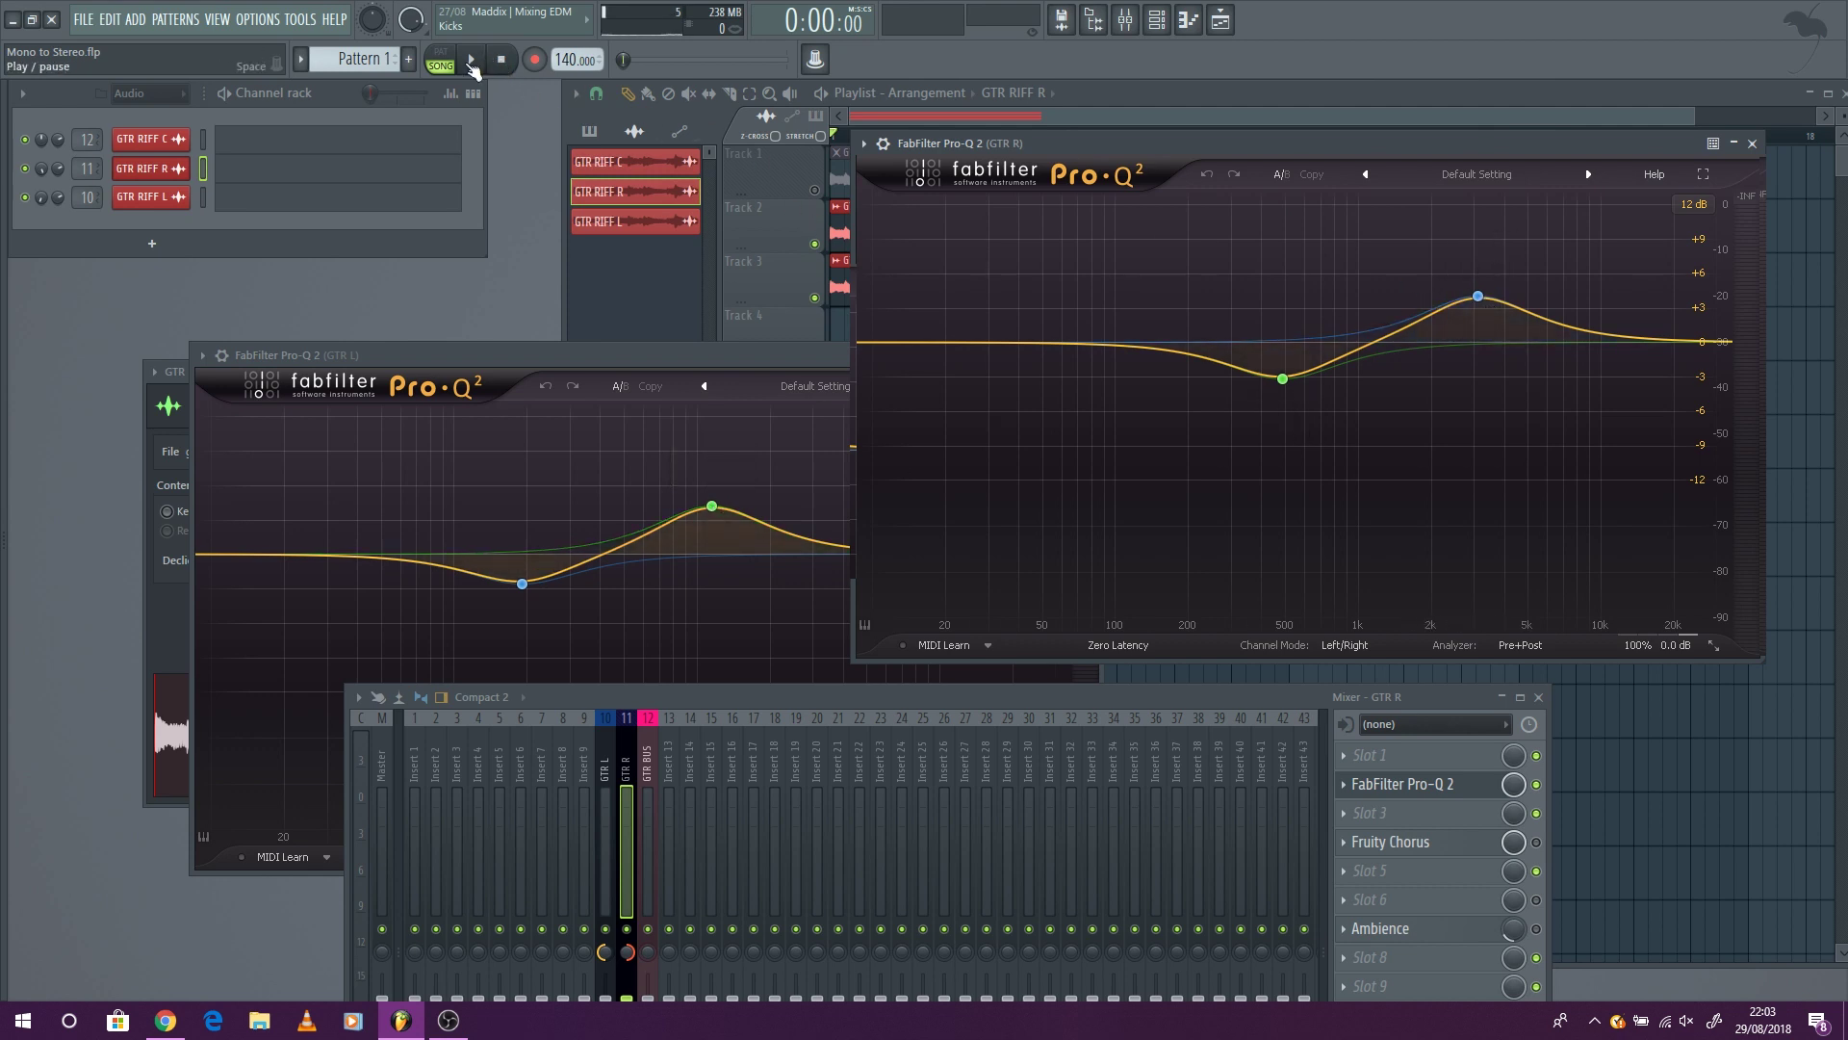
{"action": "left_click", "coordinate": [1752, 143]}
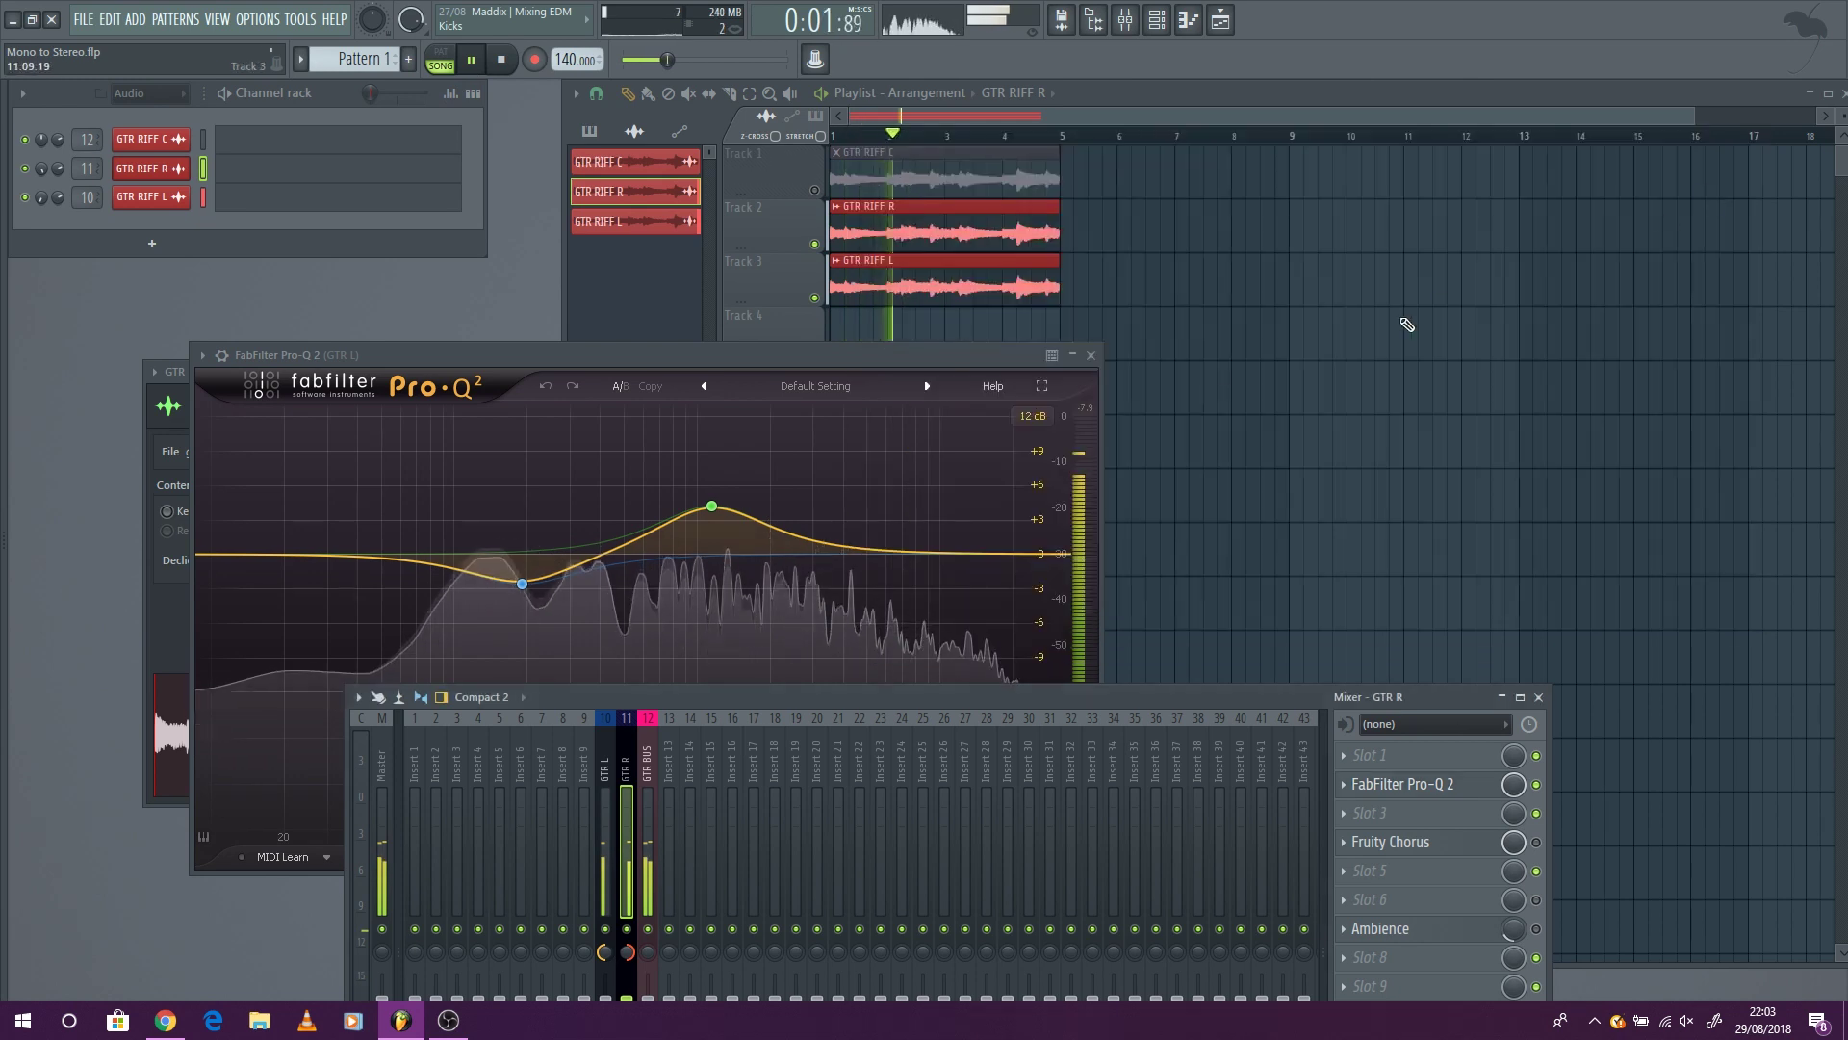
{"action": "left_click", "coordinate": [1090, 355]}
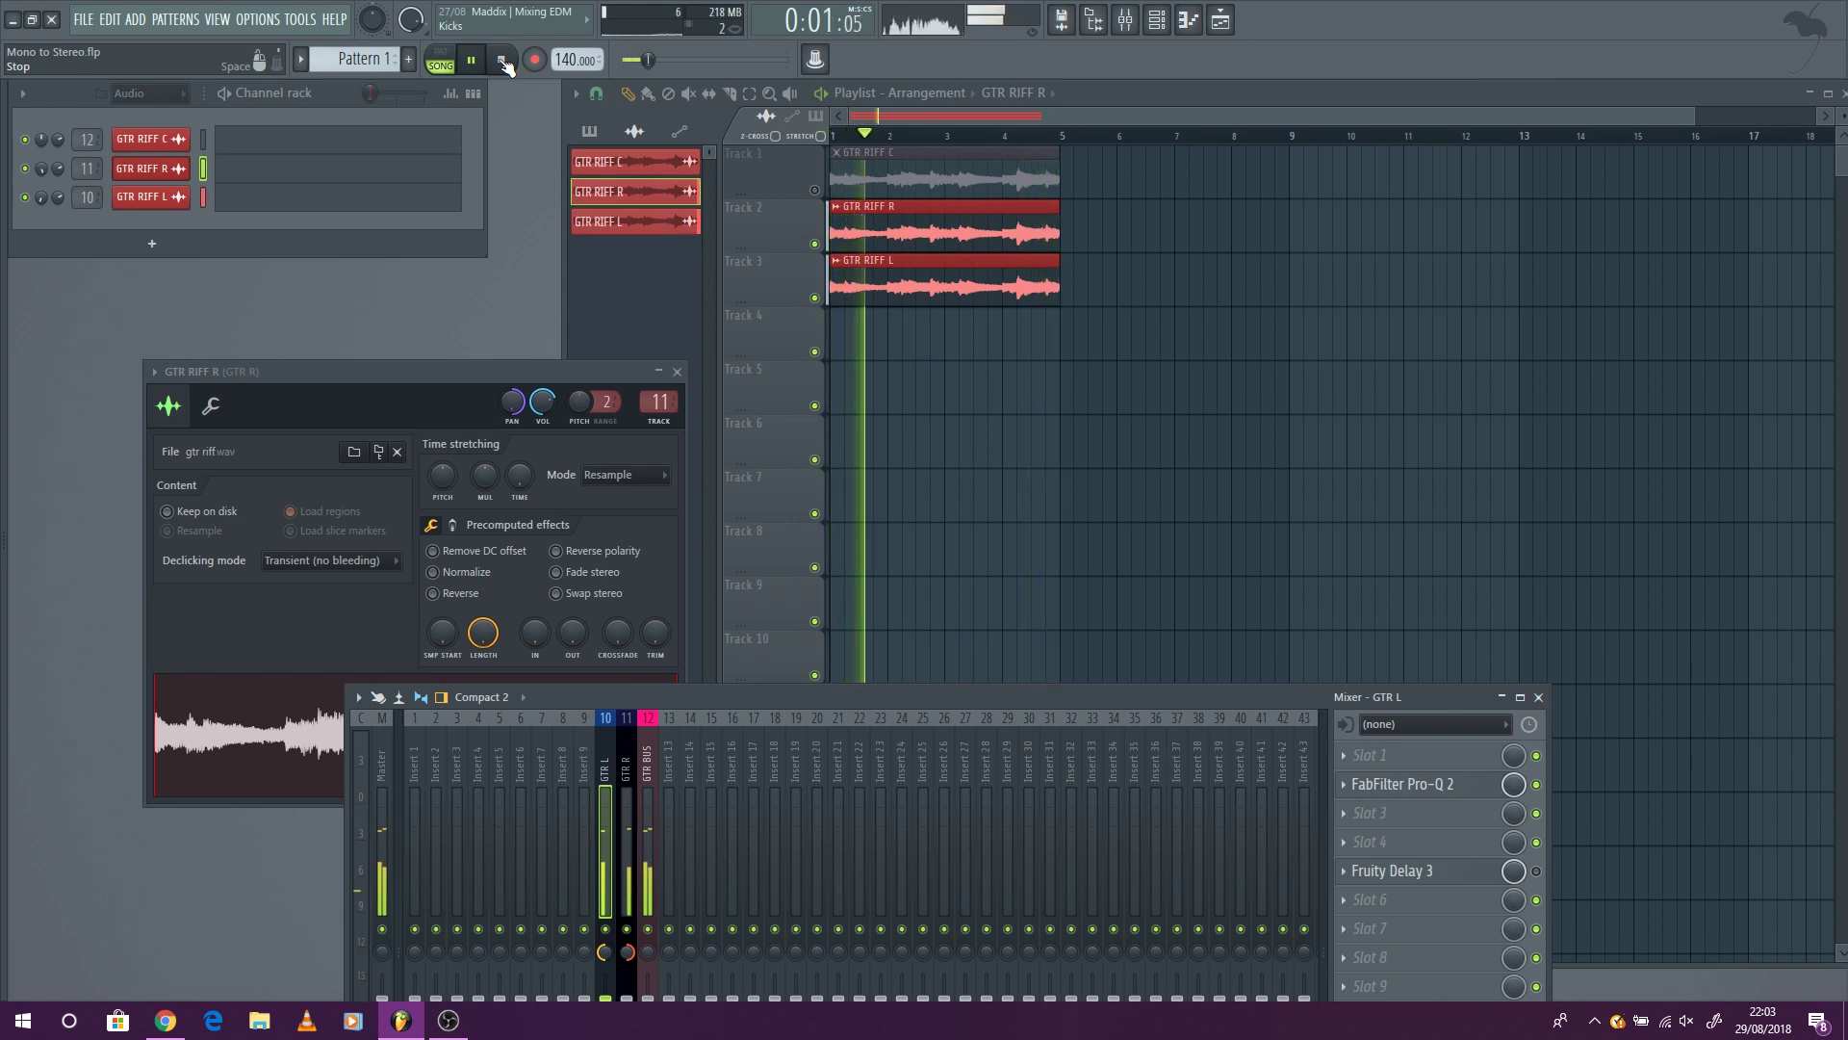
{"action": "left_click", "coordinate": [501, 59]}
{"action": "left_click_drag", "start_coordinate": [1072, 693], "coordinate": [1030, 314]}
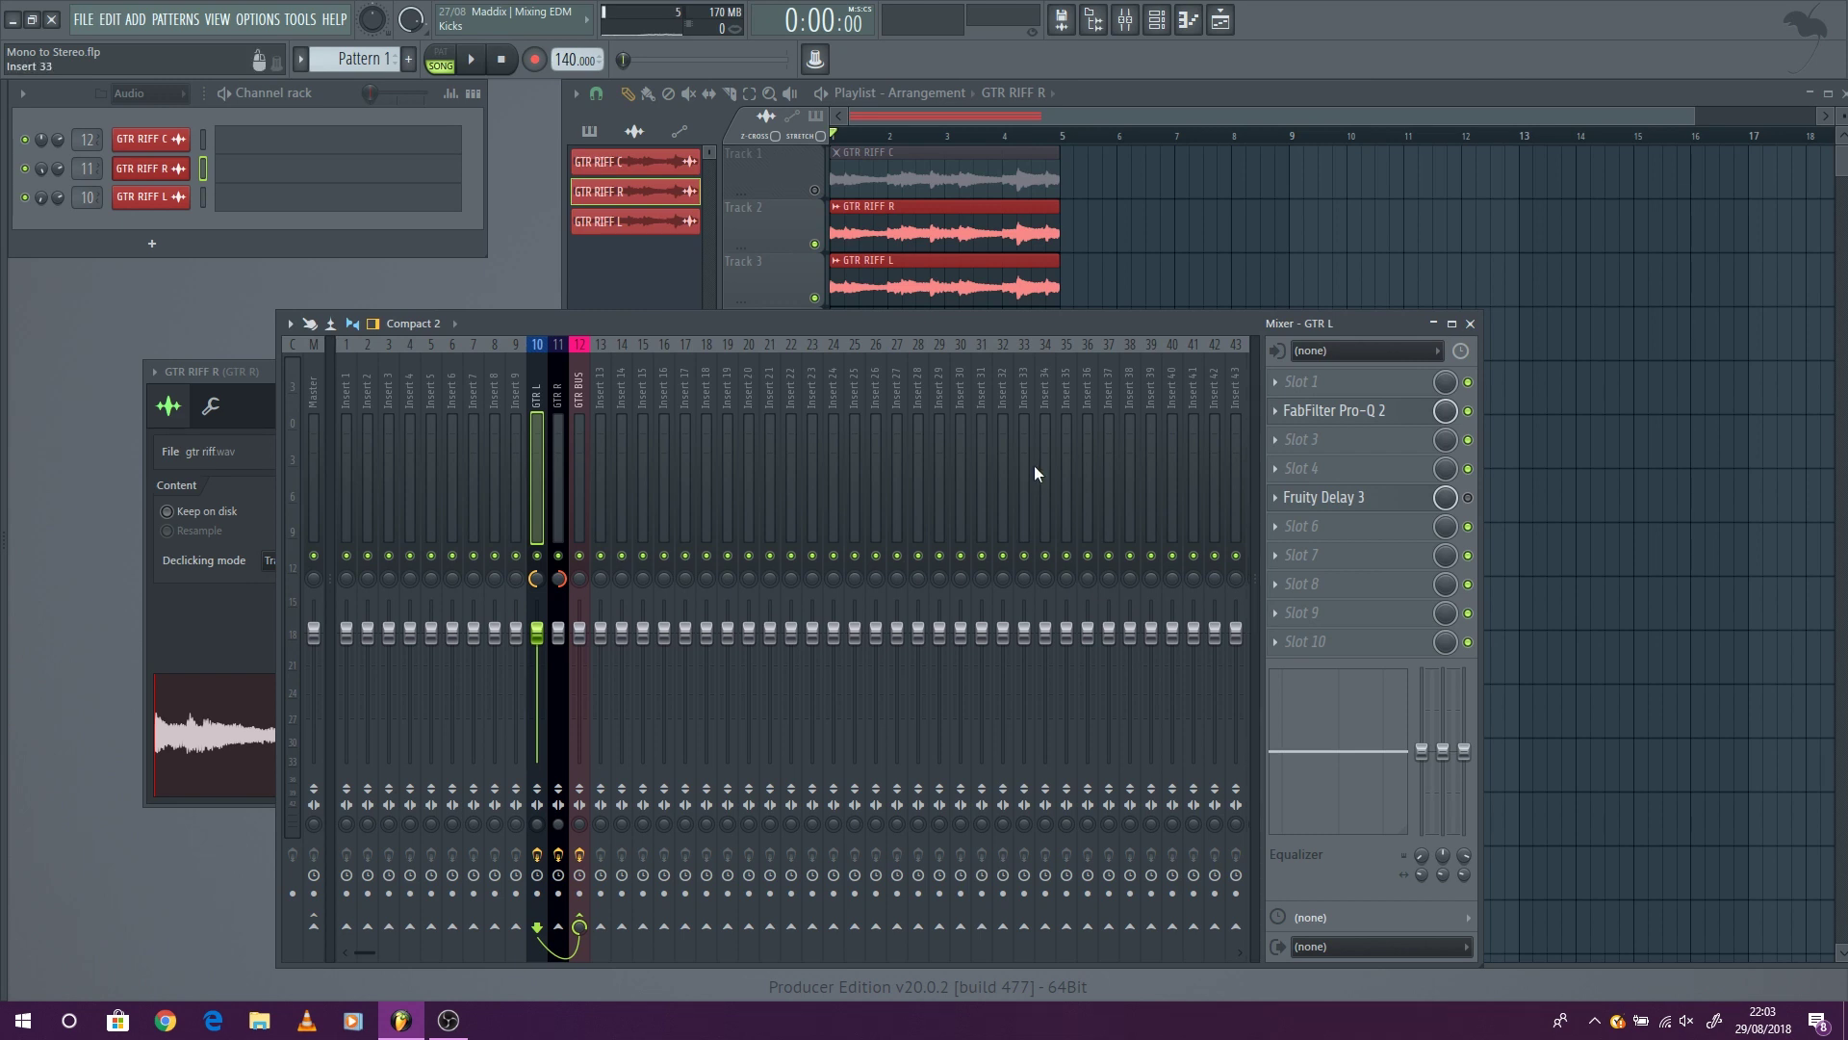
- Select GTR R in the mixer, mute the GTR RIFF L and C tracks, and play GTR RIFF R alone
{"action": "left_click", "coordinate": [557, 368]}
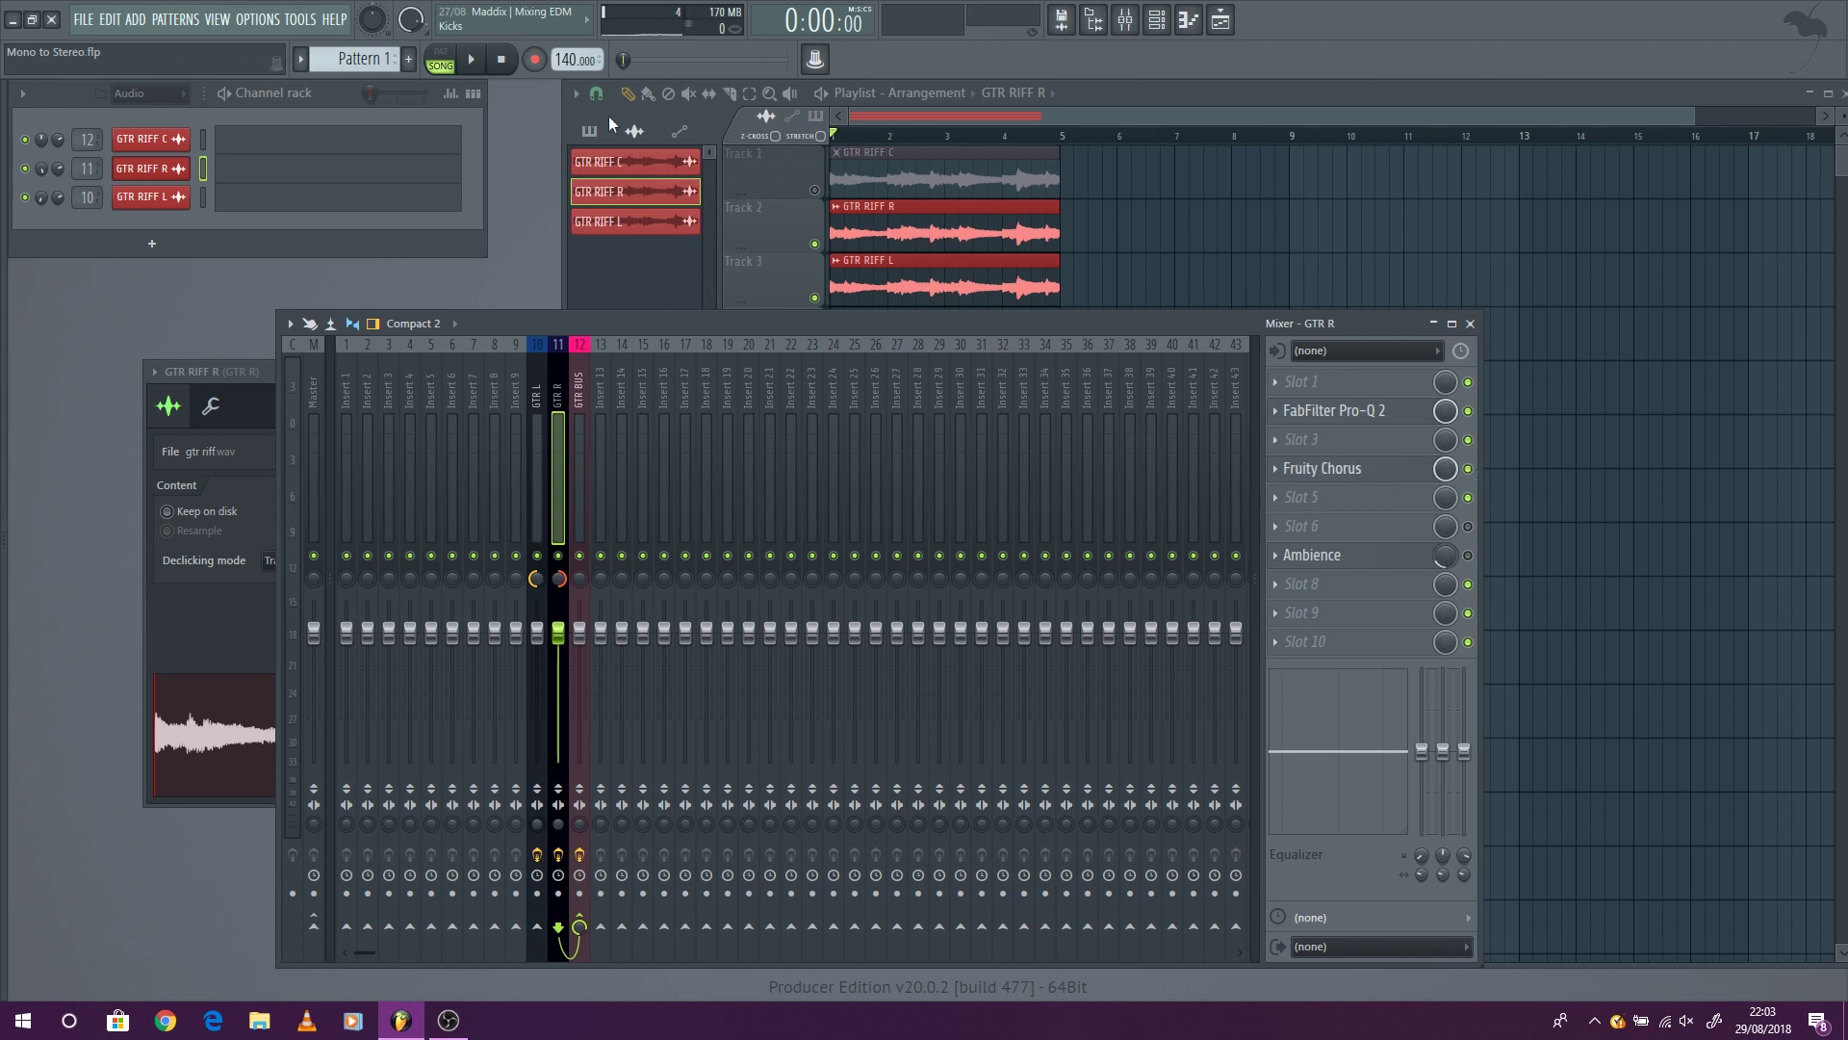
{"action": "left_click", "coordinate": [815, 299]}
{"action": "key", "text": "space"}
{"action": "left_click", "coordinate": [525, 317]}
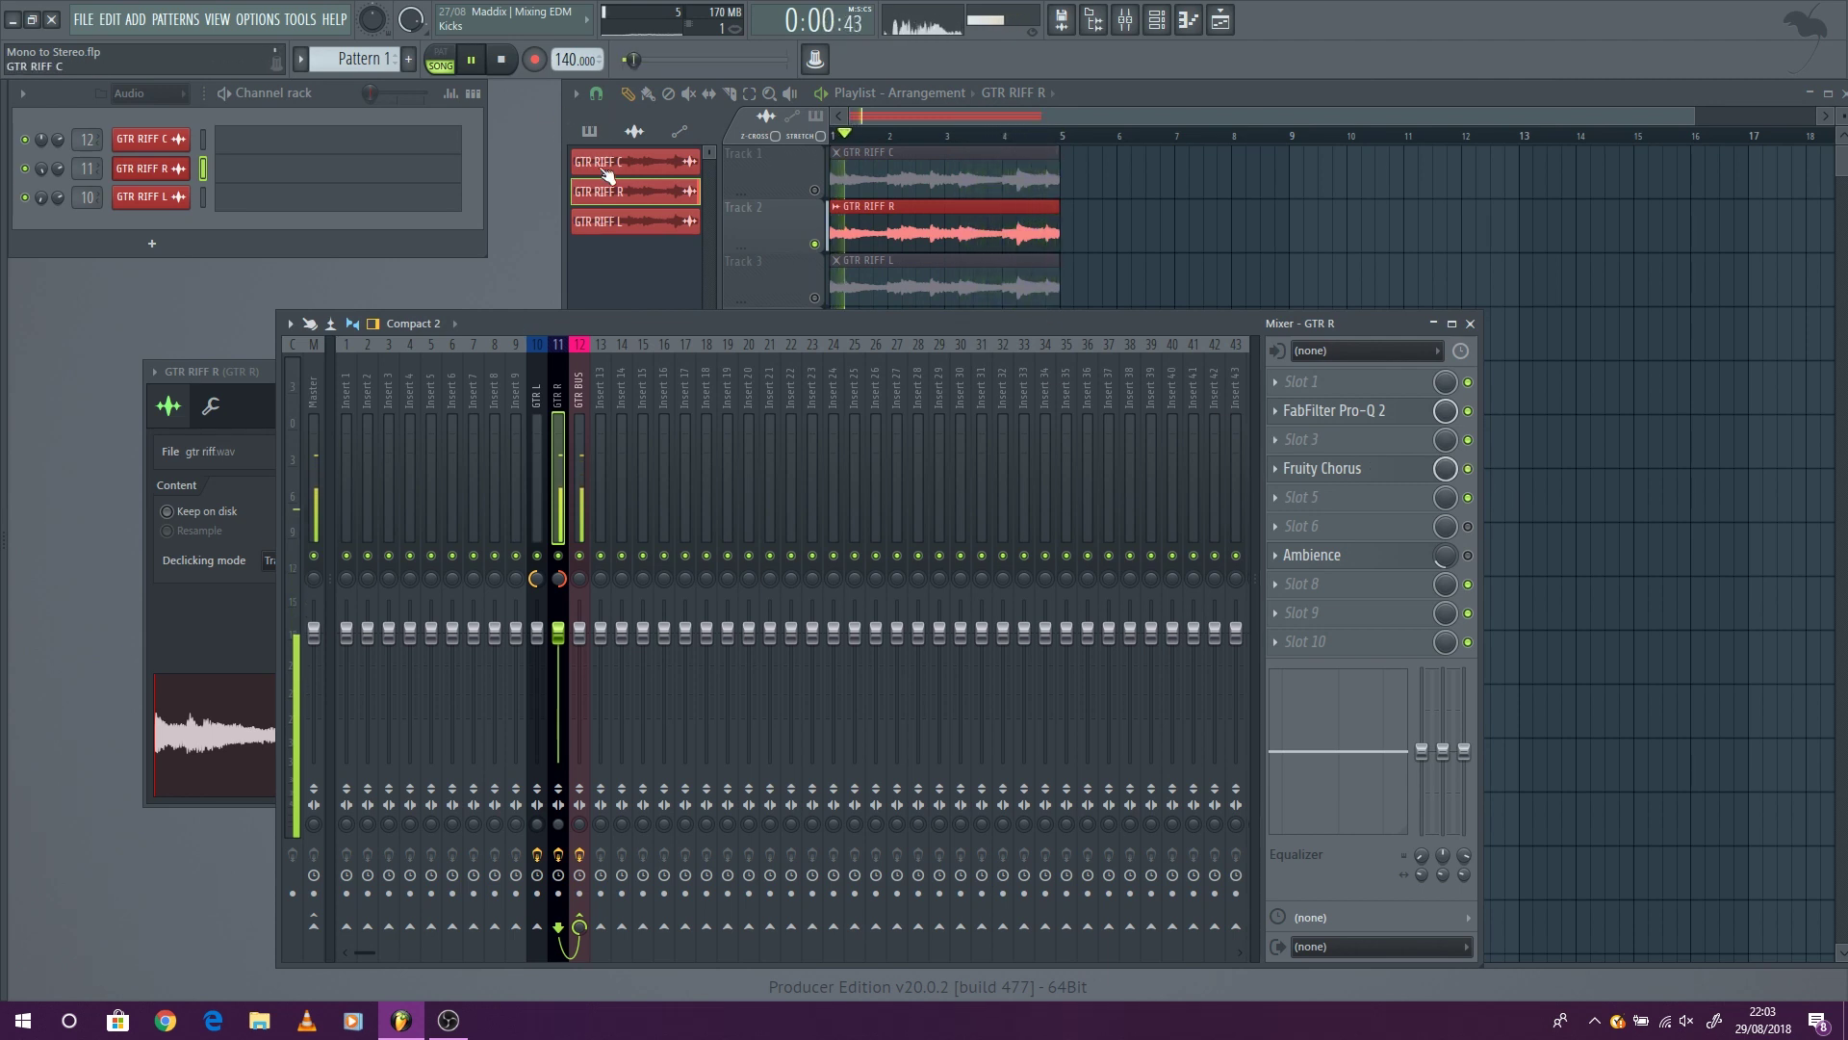
{"action": "key", "text": "space"}
- Keep GTR RIFF C muted, unmute GTR RIFF L, and play the left and right riffs together
{"action": "left_click", "coordinate": [815, 189]}
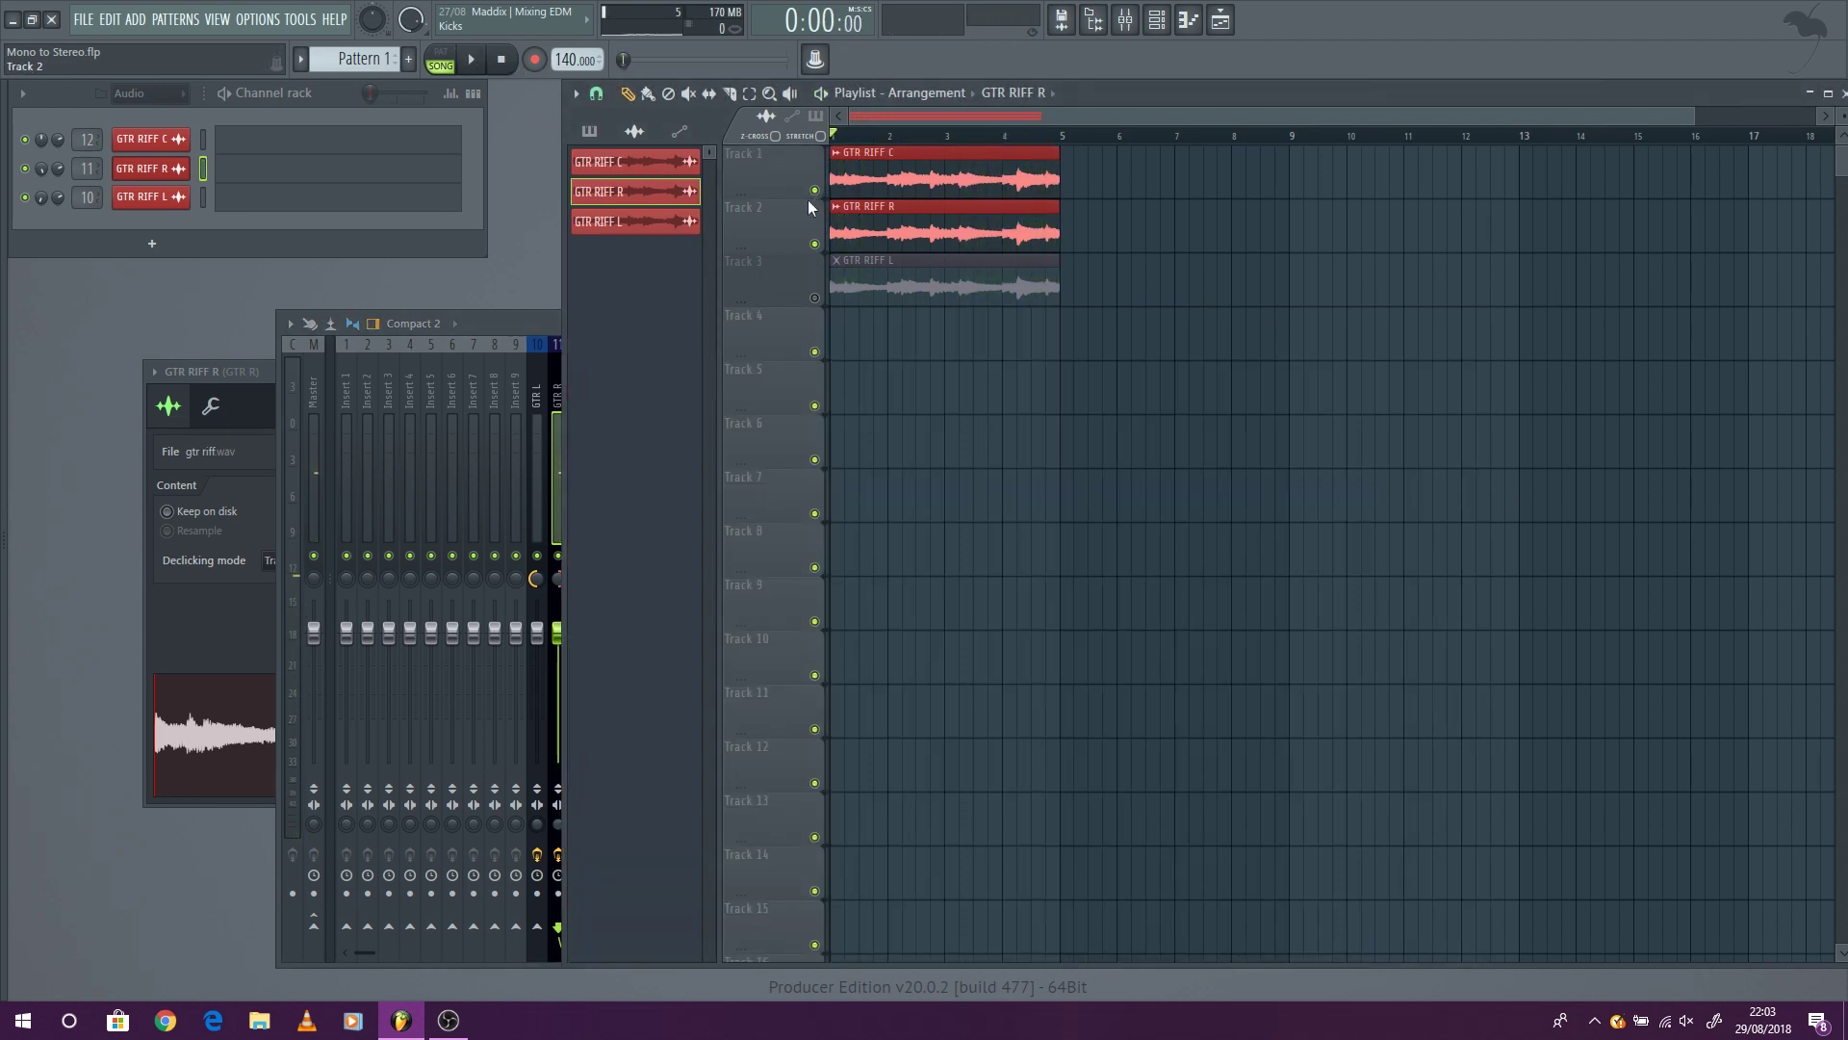
{"action": "left_click", "coordinate": [814, 190]}
{"action": "left_click", "coordinate": [814, 297]}
{"action": "left_click", "coordinate": [471, 59]}
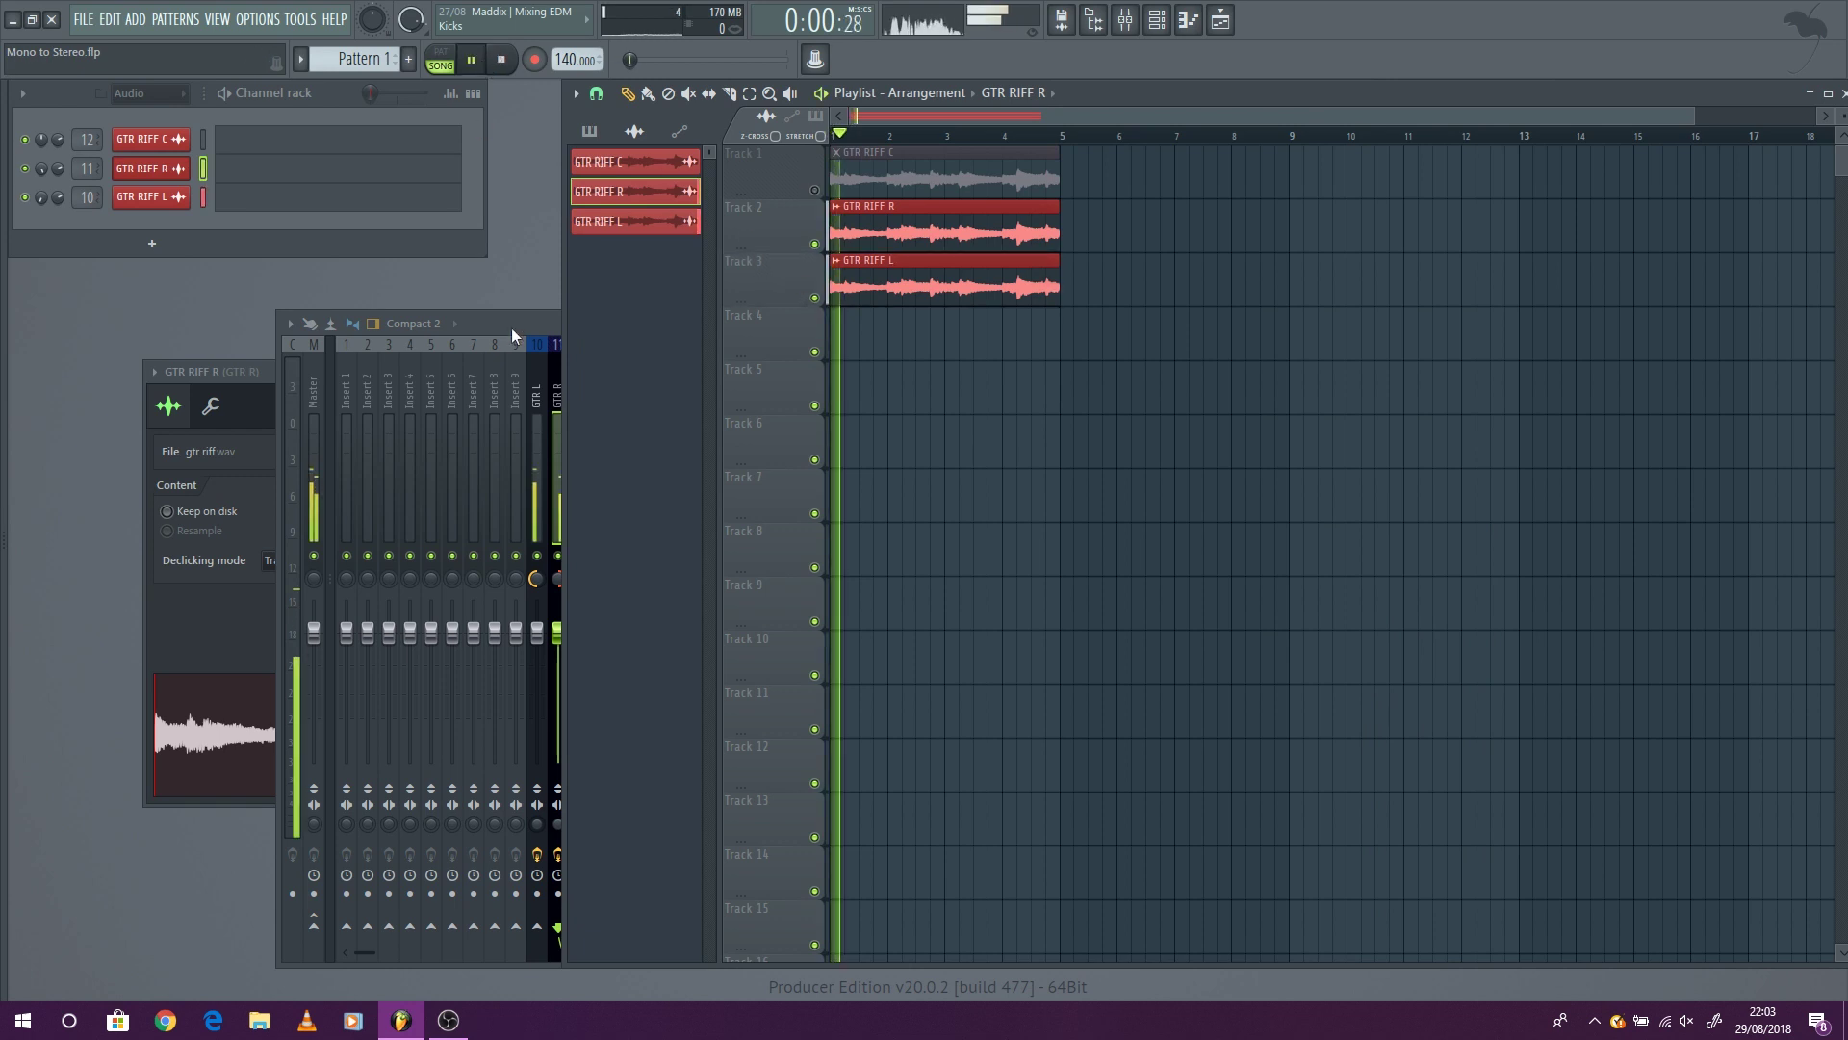
{"action": "left_click", "coordinate": [537, 319]}
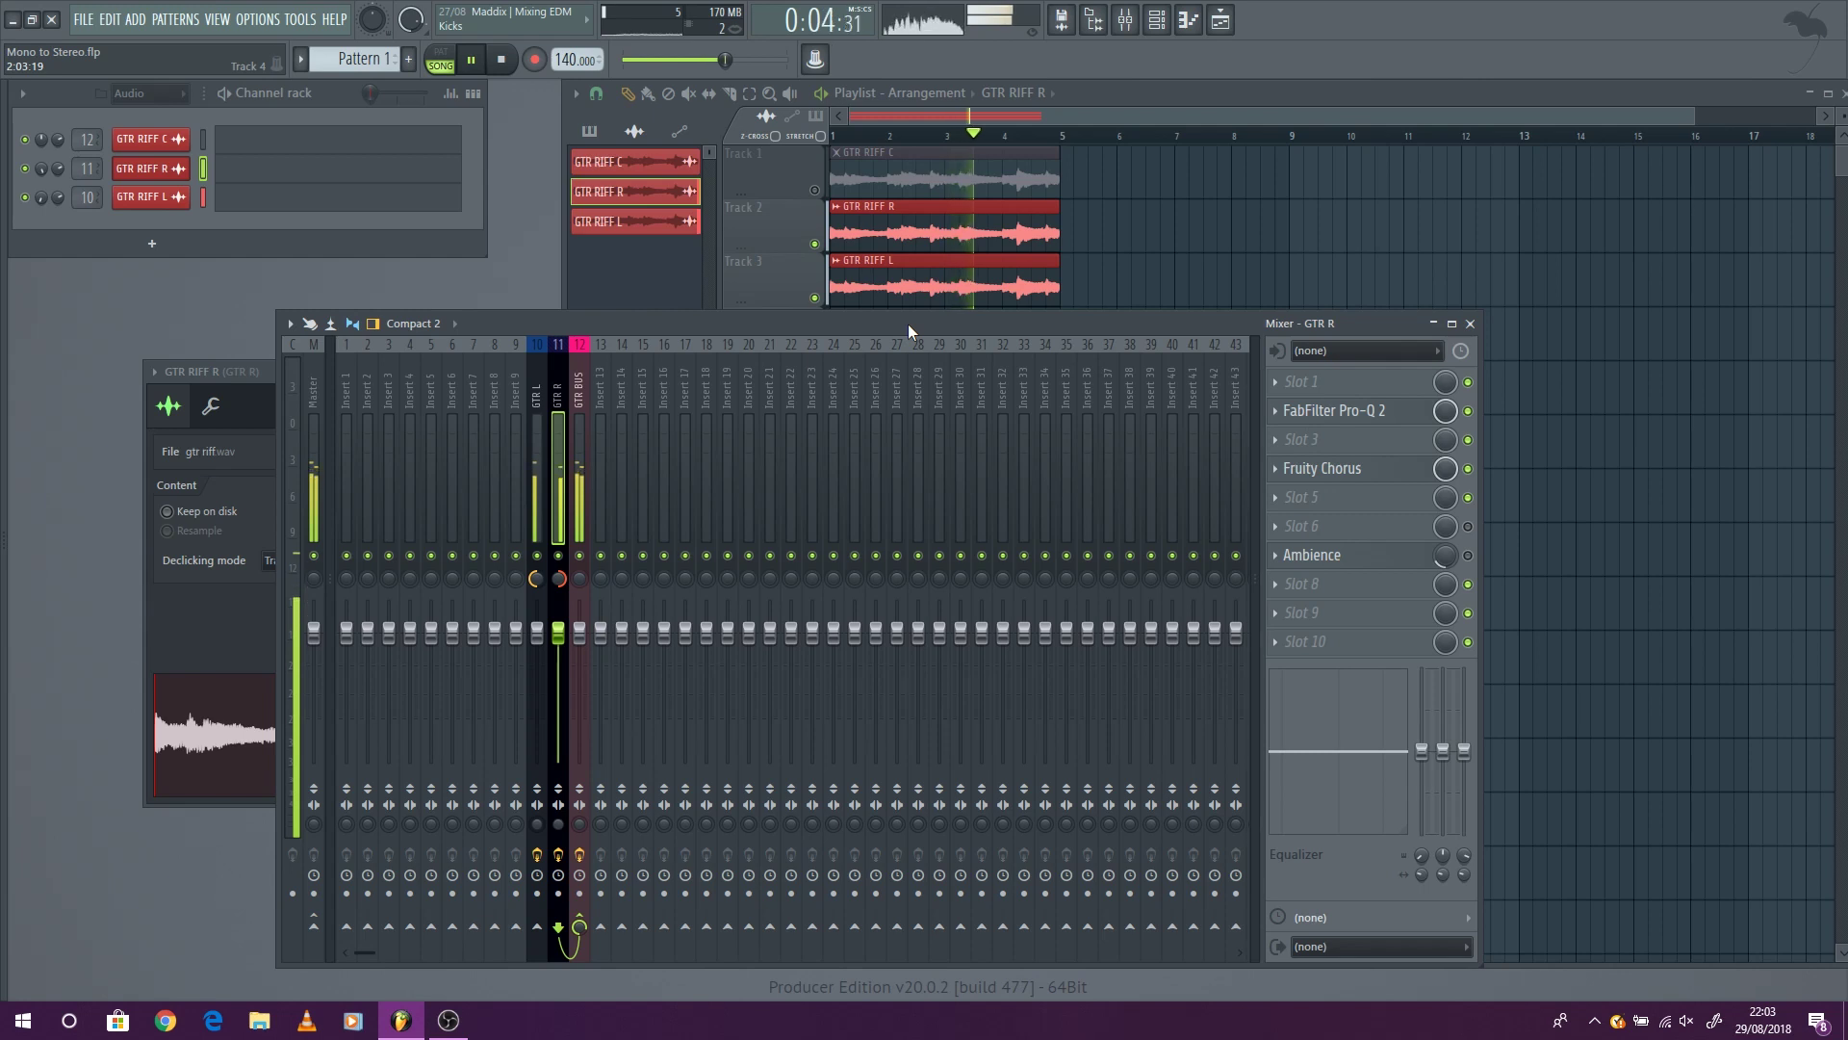
{"action": "left_click", "coordinate": [500, 59]}
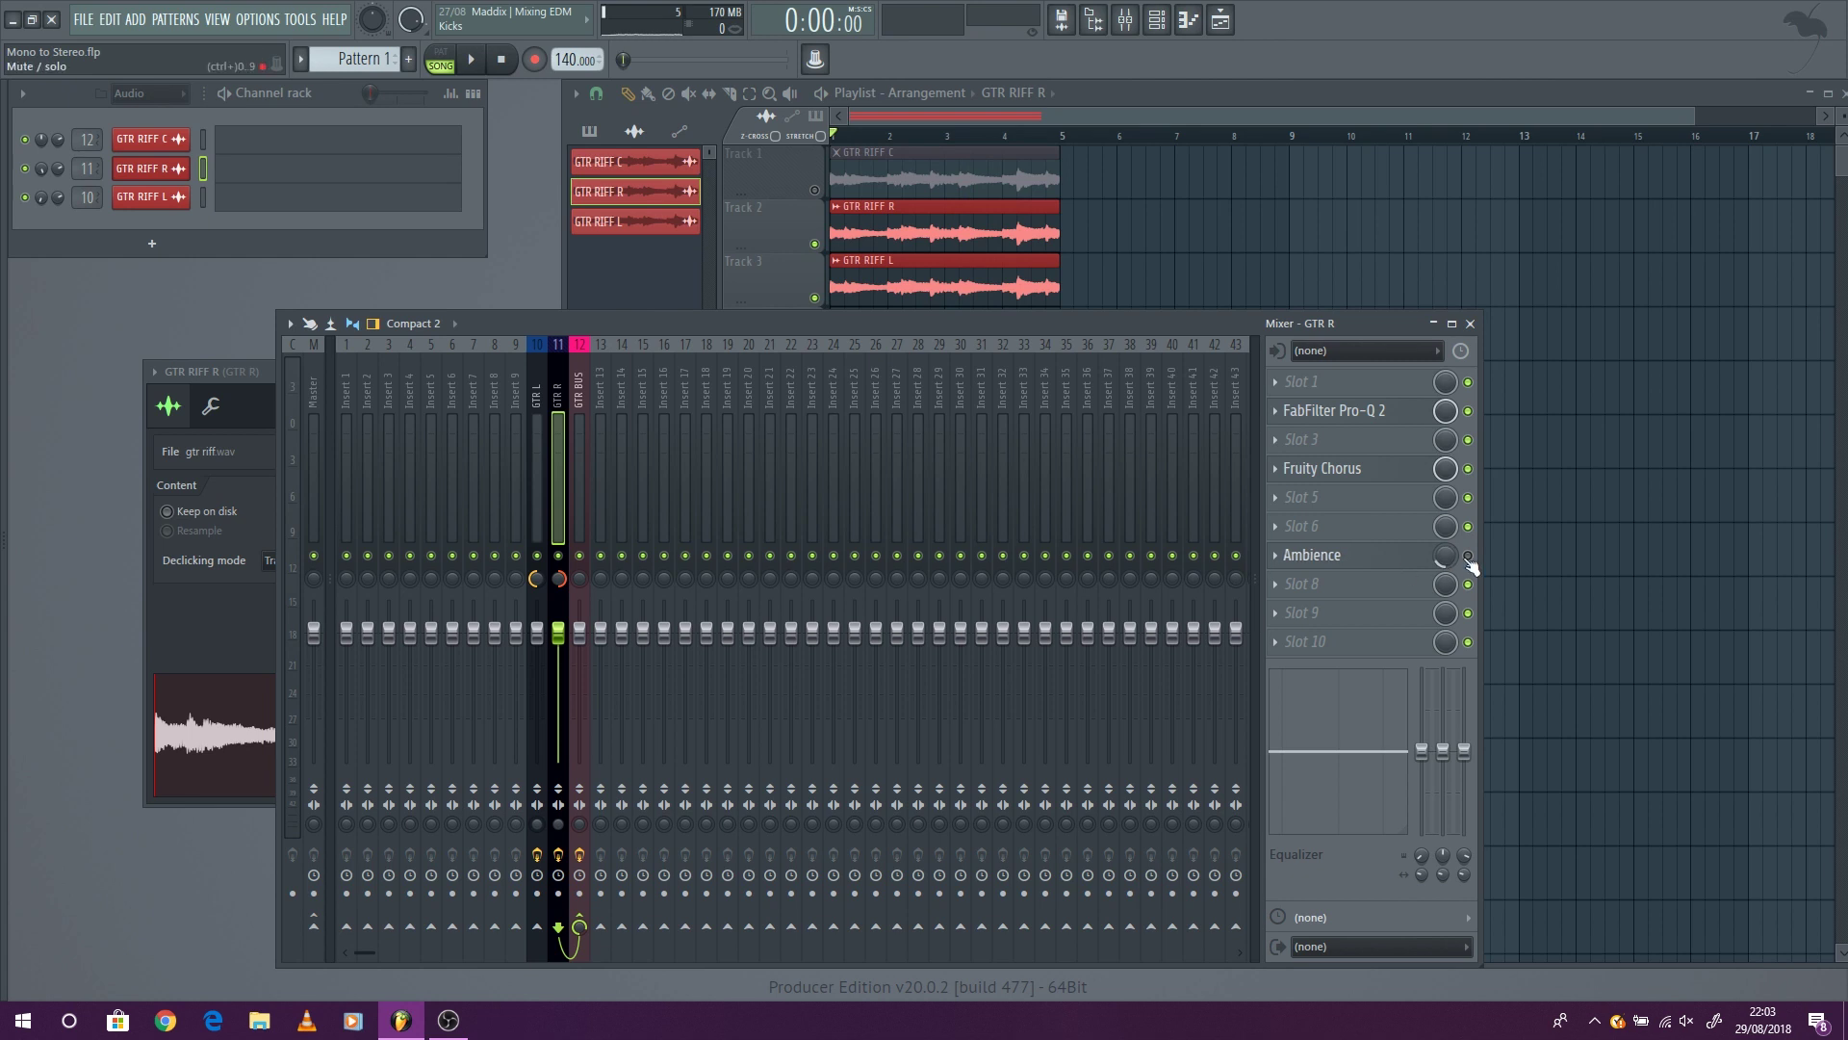
- Check GTR R's Ambience reverb while playing, close it, stop, and select the GTR L insert
{"action": "left_click", "coordinate": [1384, 566]}
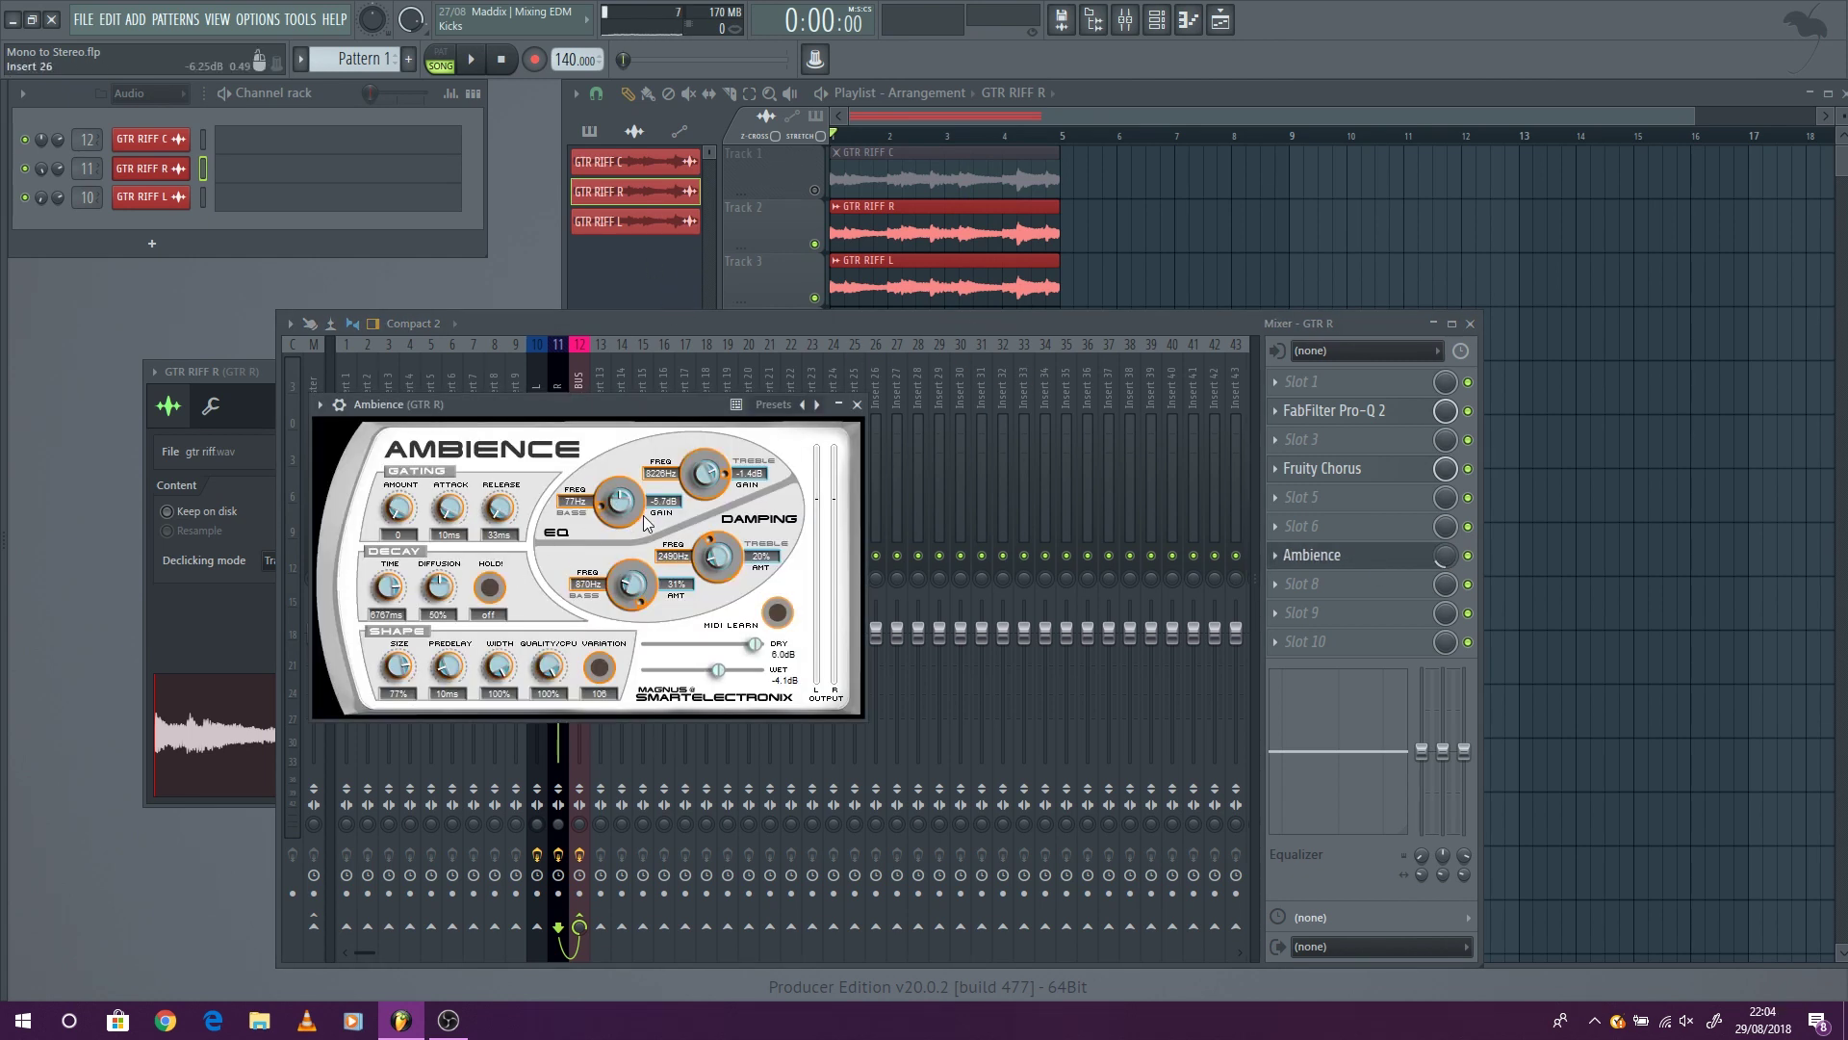
{"action": "left_click_drag", "start_coordinate": [622, 405], "coordinate": [872, 372]}
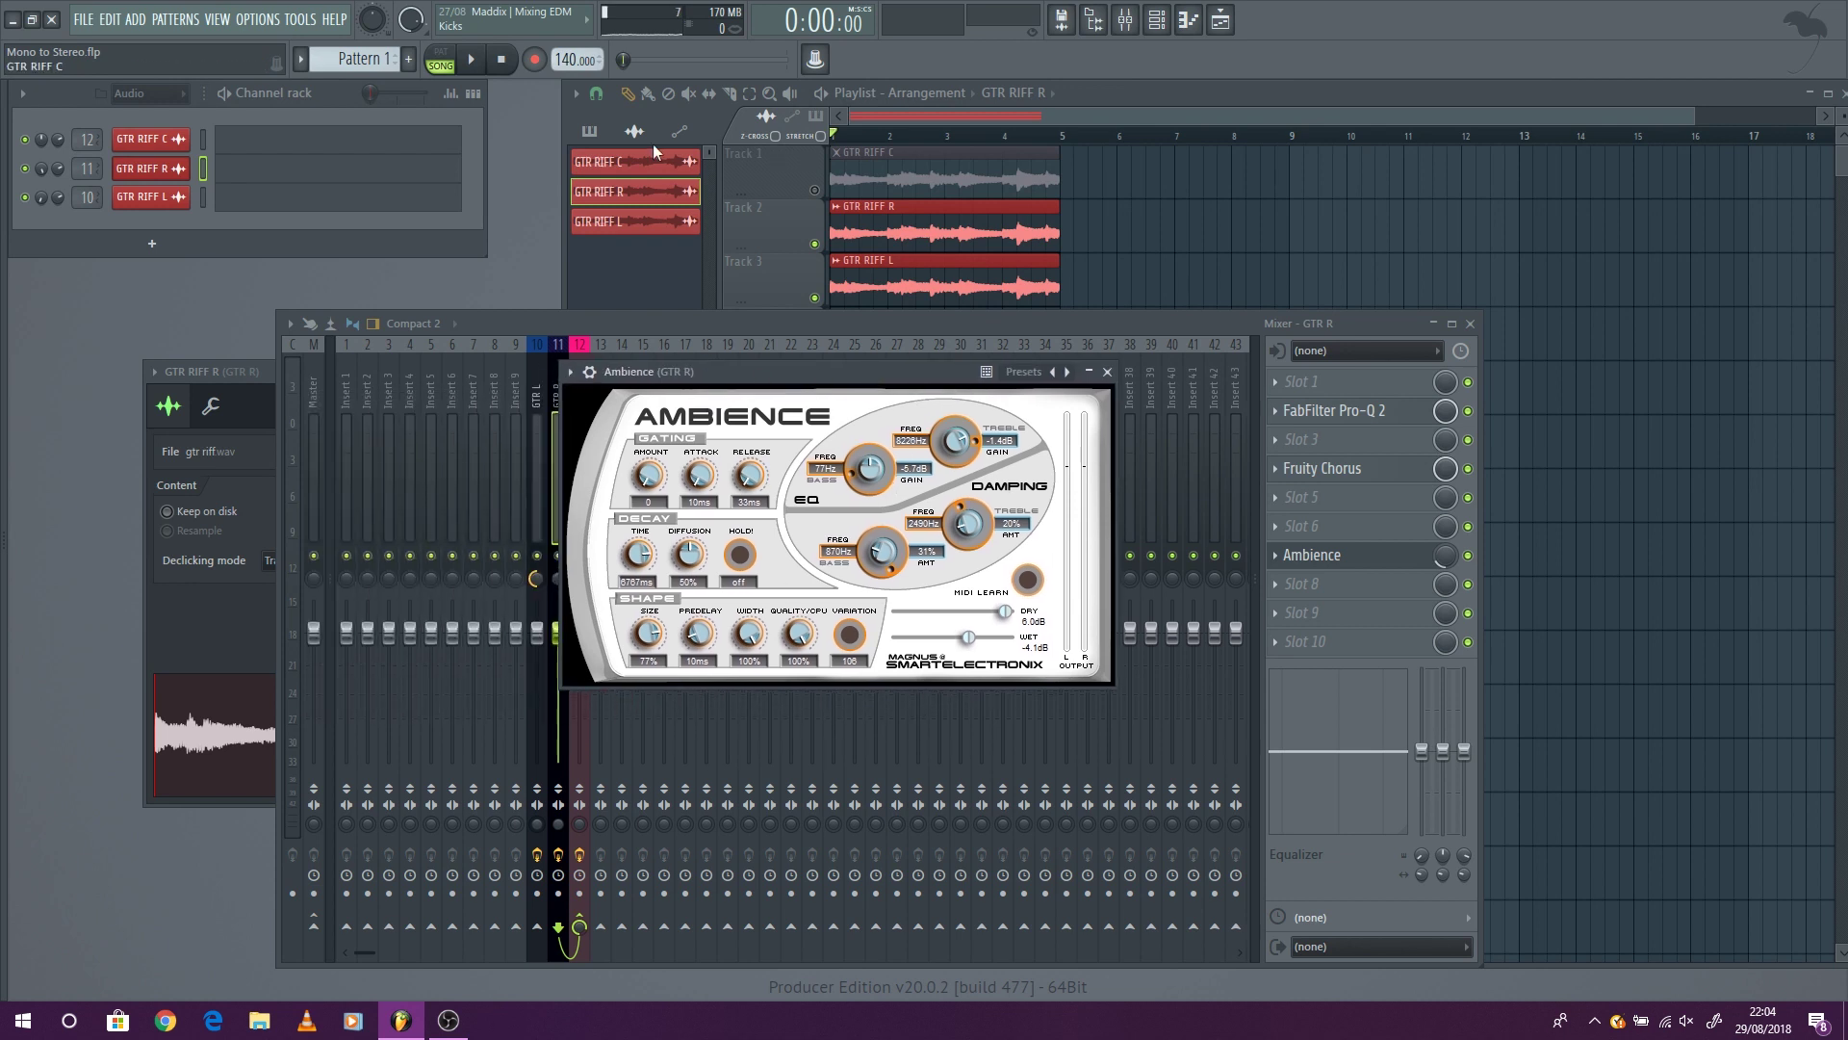
{"action": "key", "text": "space"}
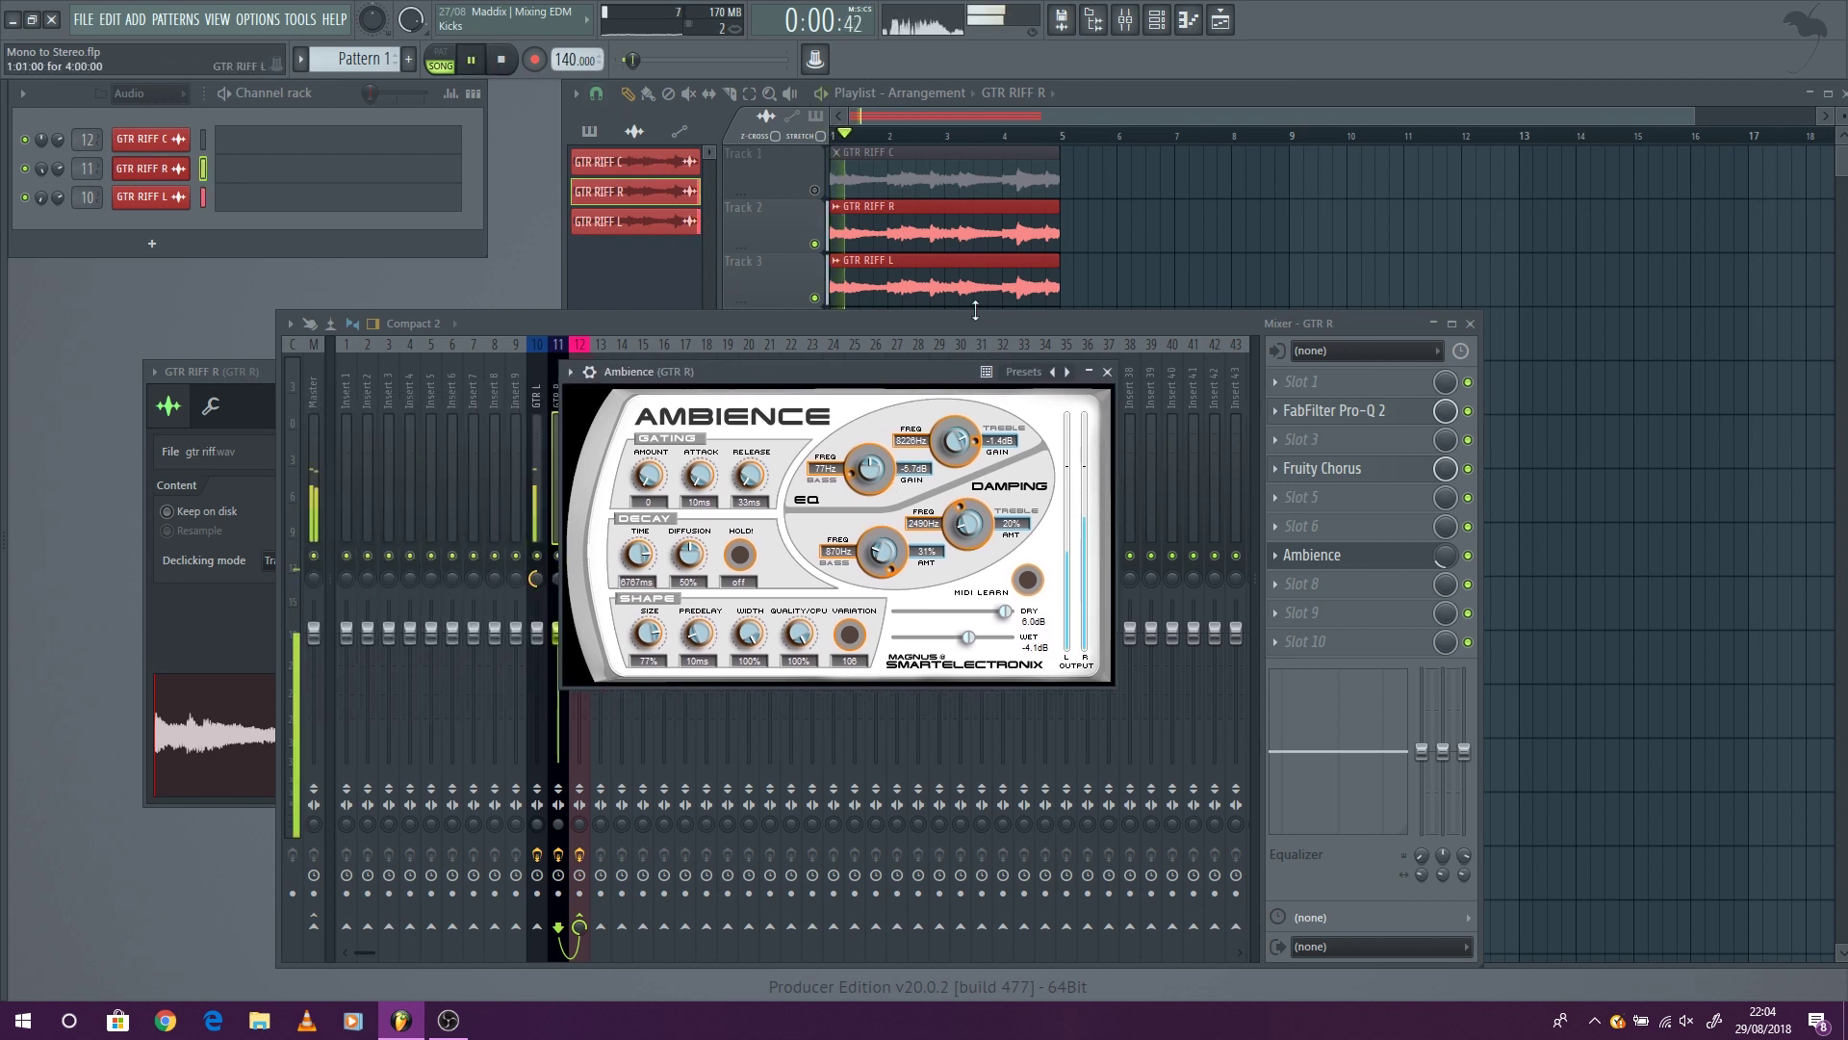
{"action": "left_click", "coordinate": [1107, 371]}
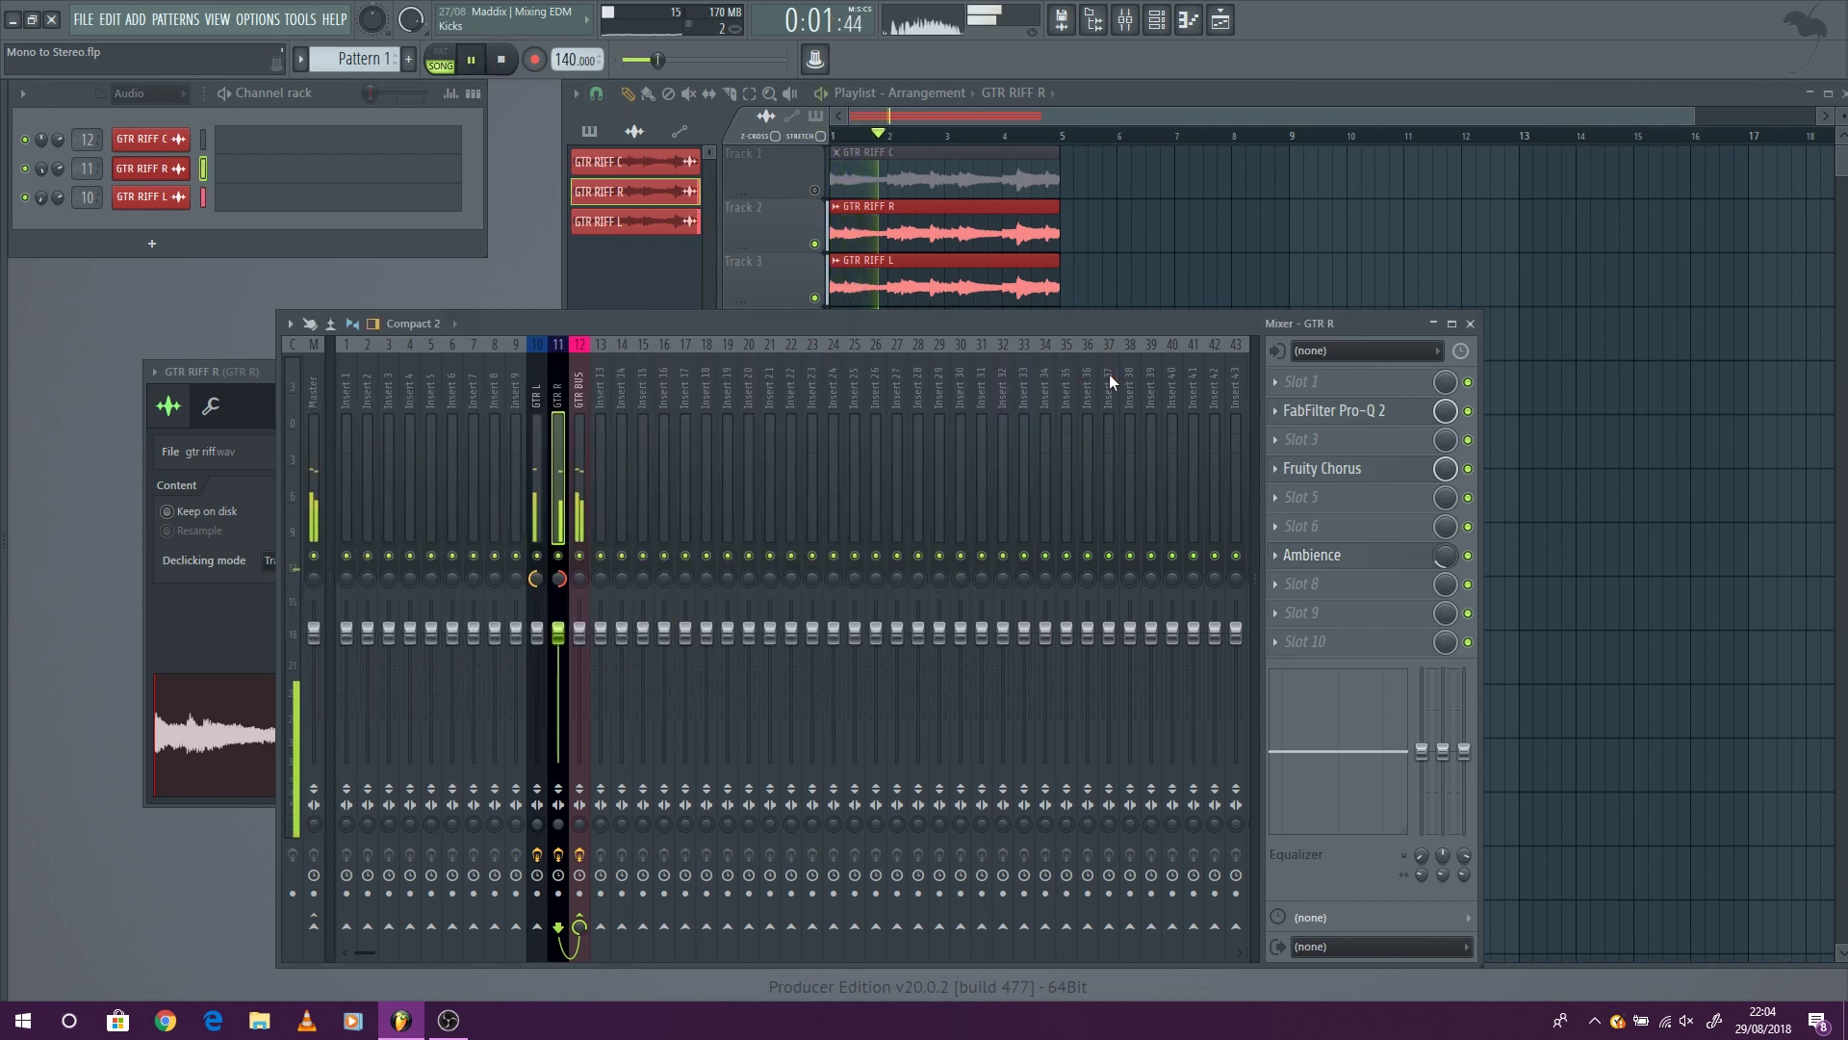
{"action": "left_click", "coordinate": [501, 60]}
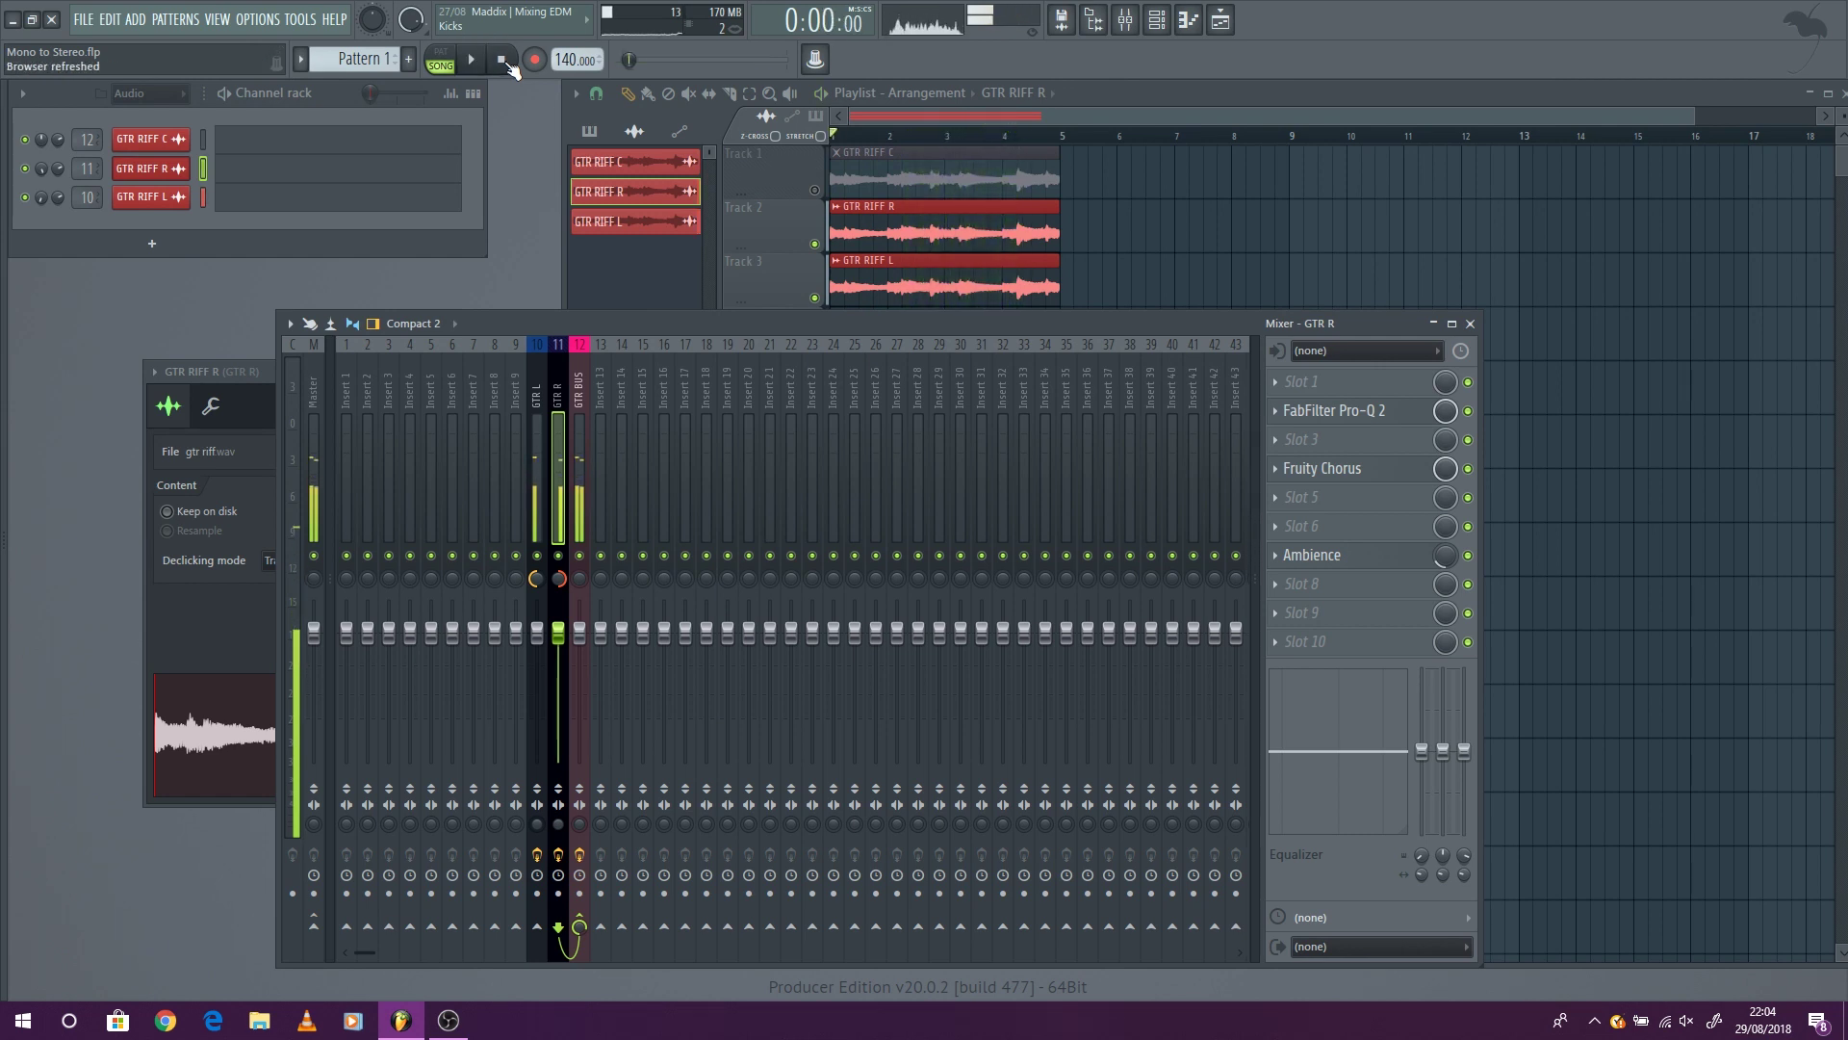
{"action": "left_click", "coordinate": [535, 385]}
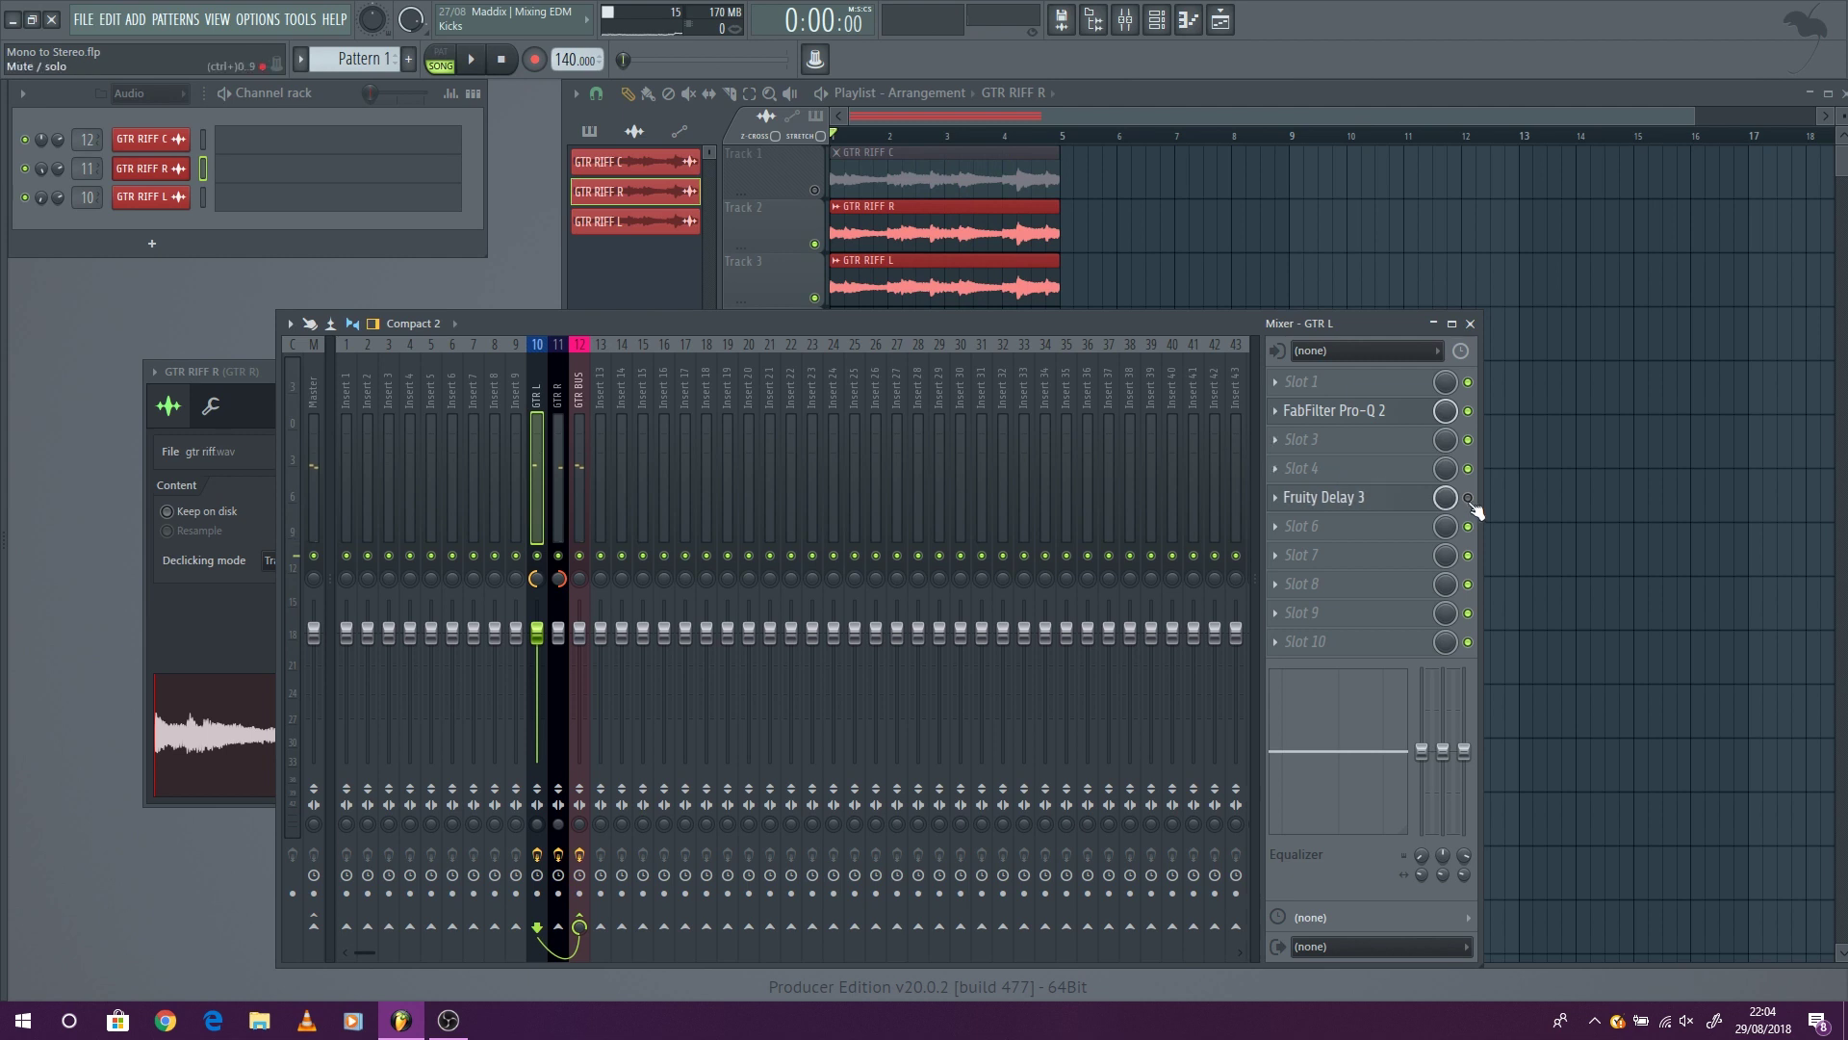
- Mute the GTR RIFF R track and play GTR L alone through Pro-Q 2 and Fruity Delay 3
{"action": "left_click", "coordinate": [814, 244]}
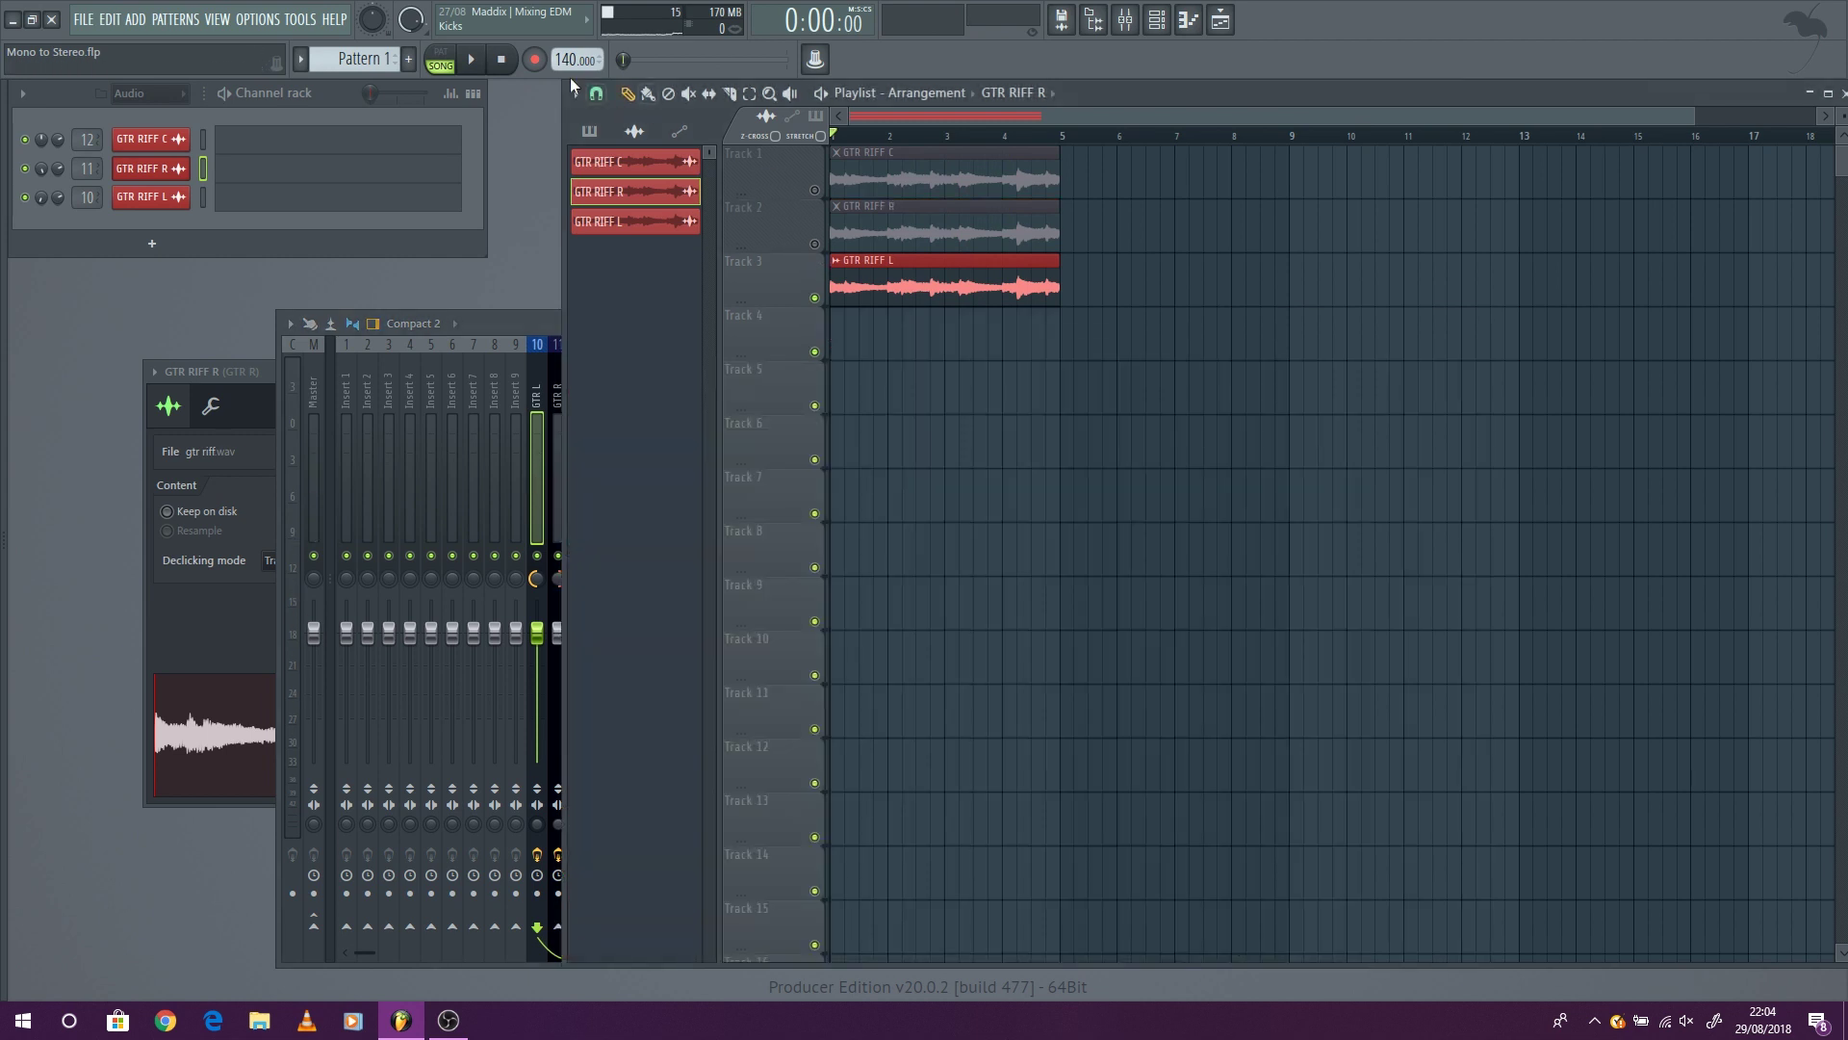
{"action": "left_click", "coordinate": [471, 59]}
{"action": "left_click", "coordinate": [495, 331]}
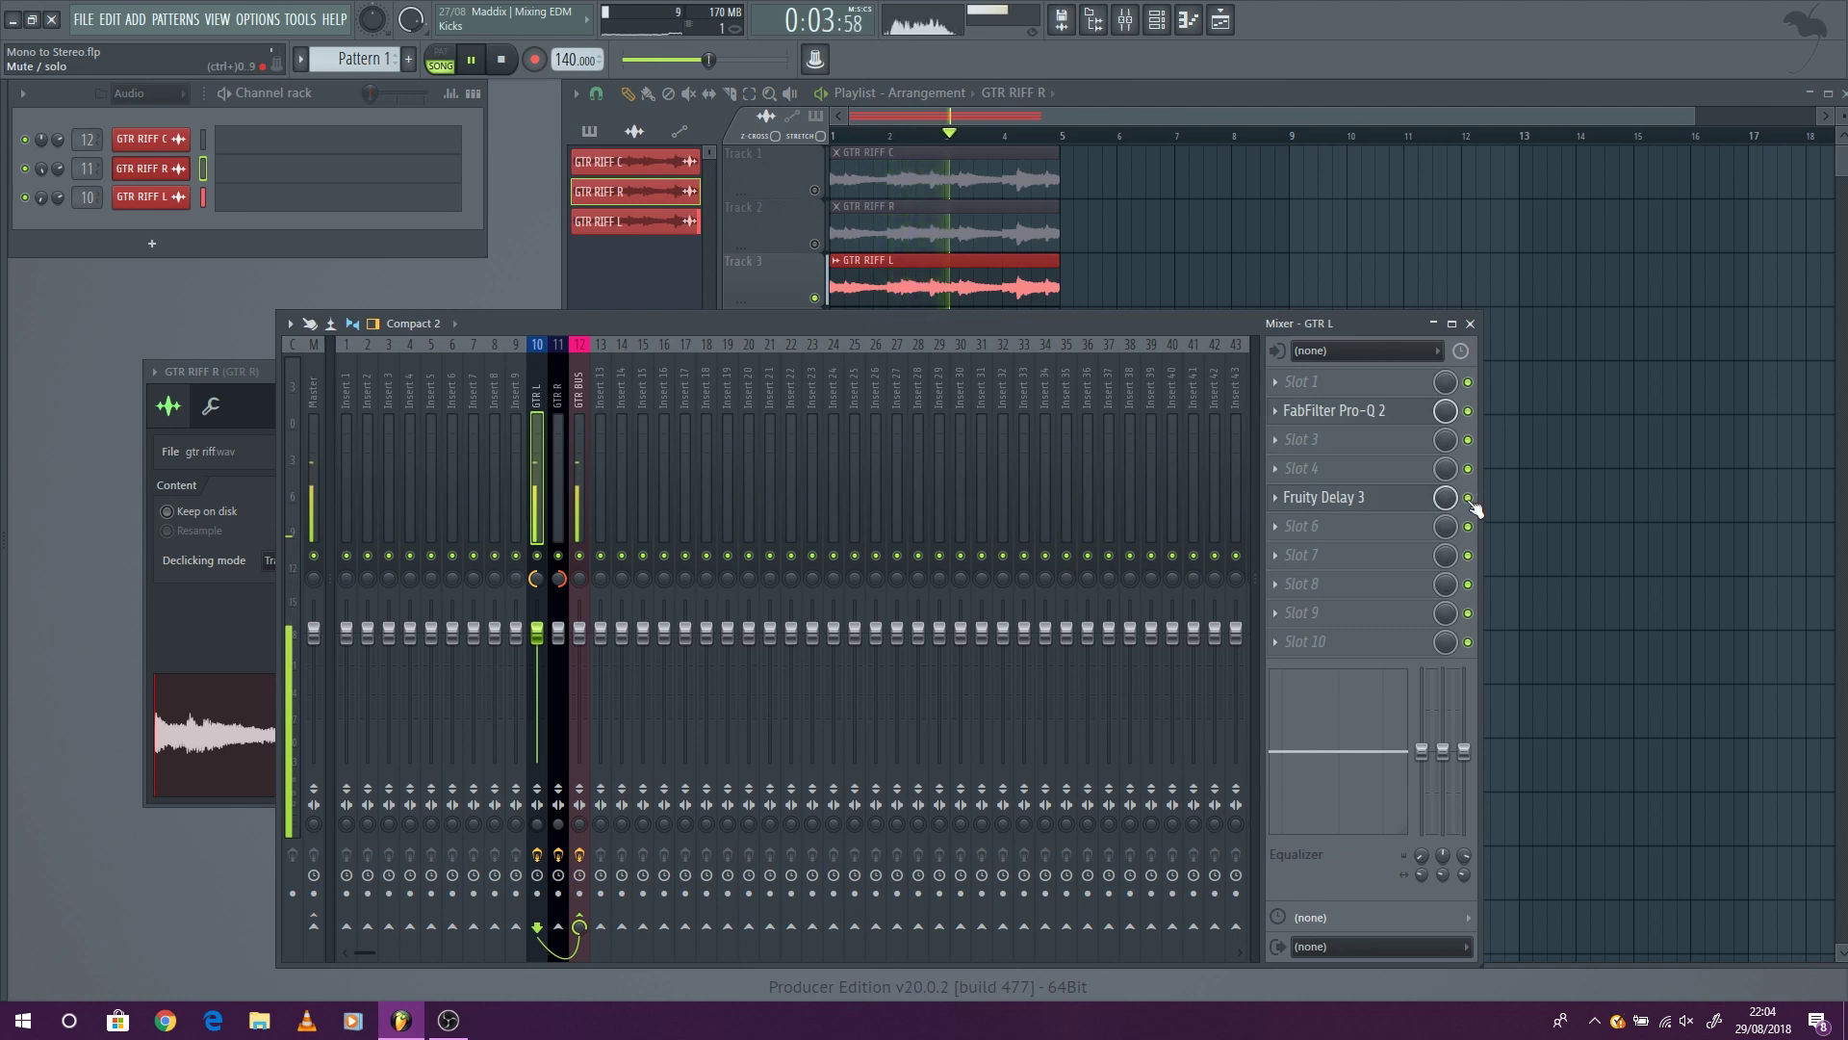
{"action": "key", "text": "space"}
- Unmute GTR RIFF R, play both side guitars together, and reposition the mixer window
{"action": "left_click", "coordinate": [814, 244]}
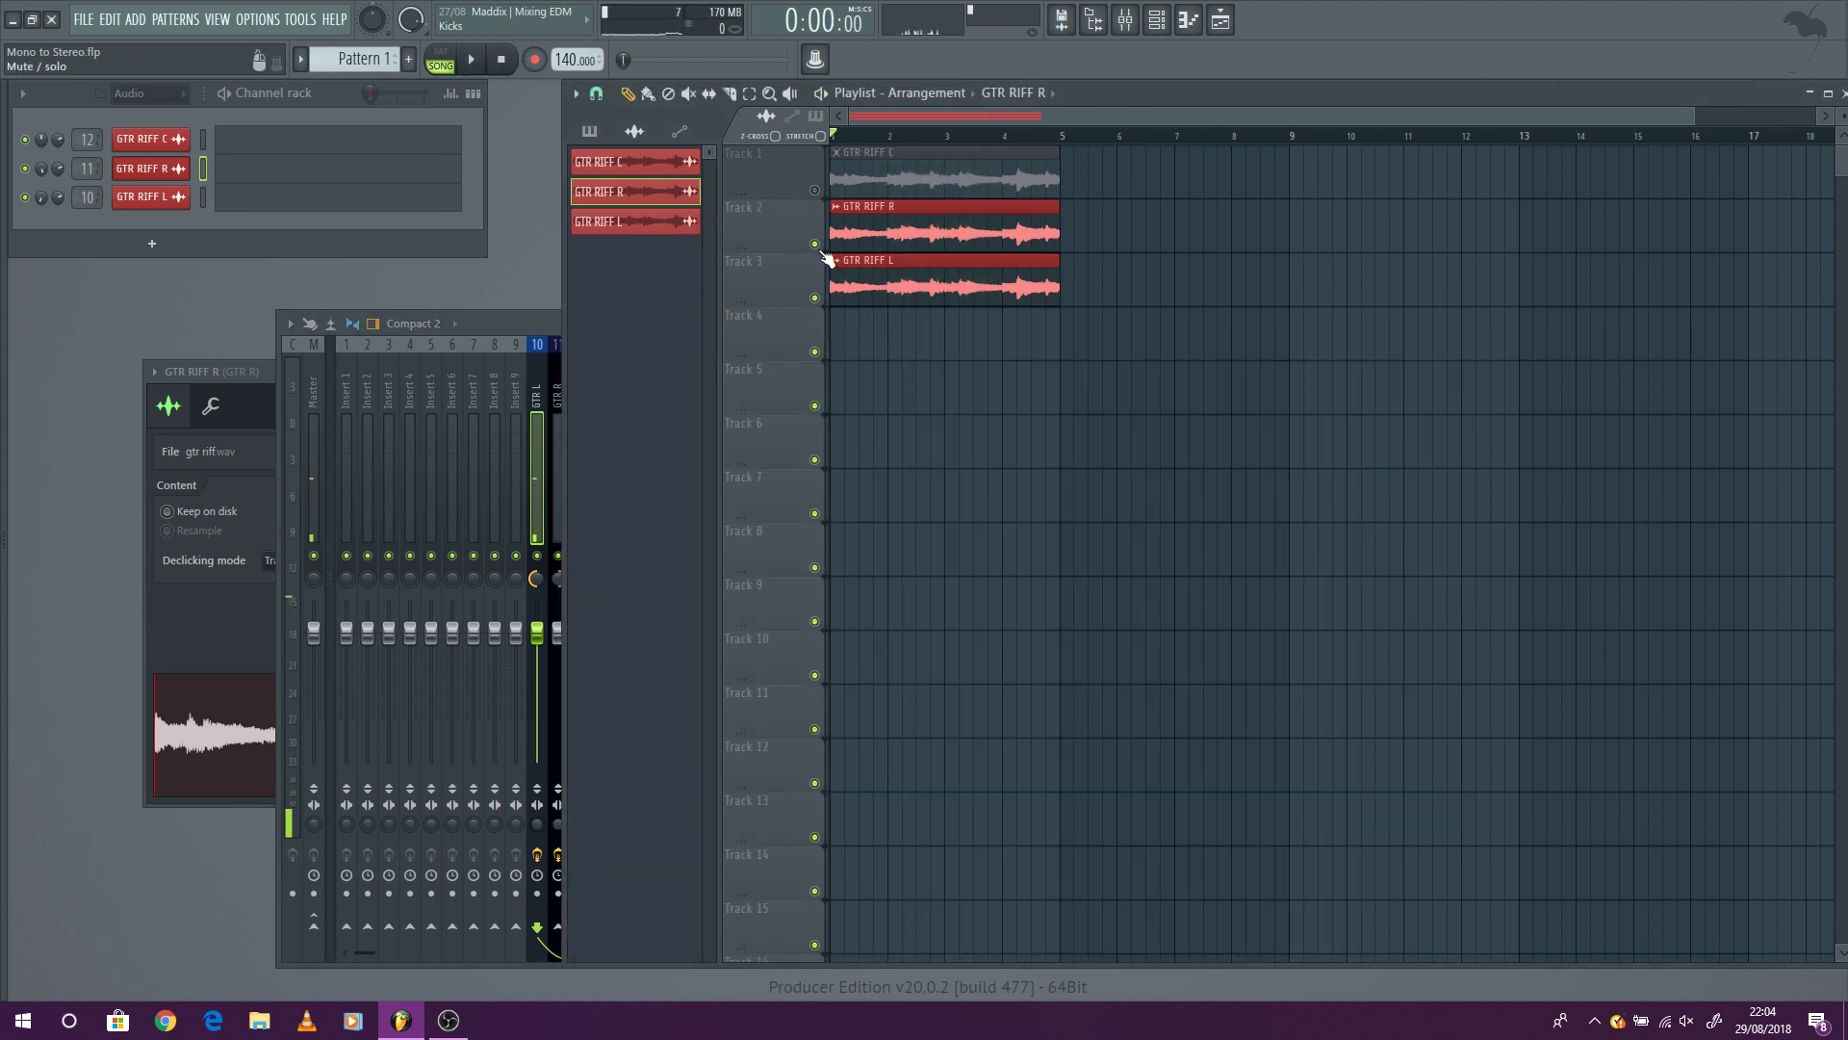
{"action": "left_click", "coordinate": [471, 60]}
{"action": "left_click", "coordinate": [539, 318]}
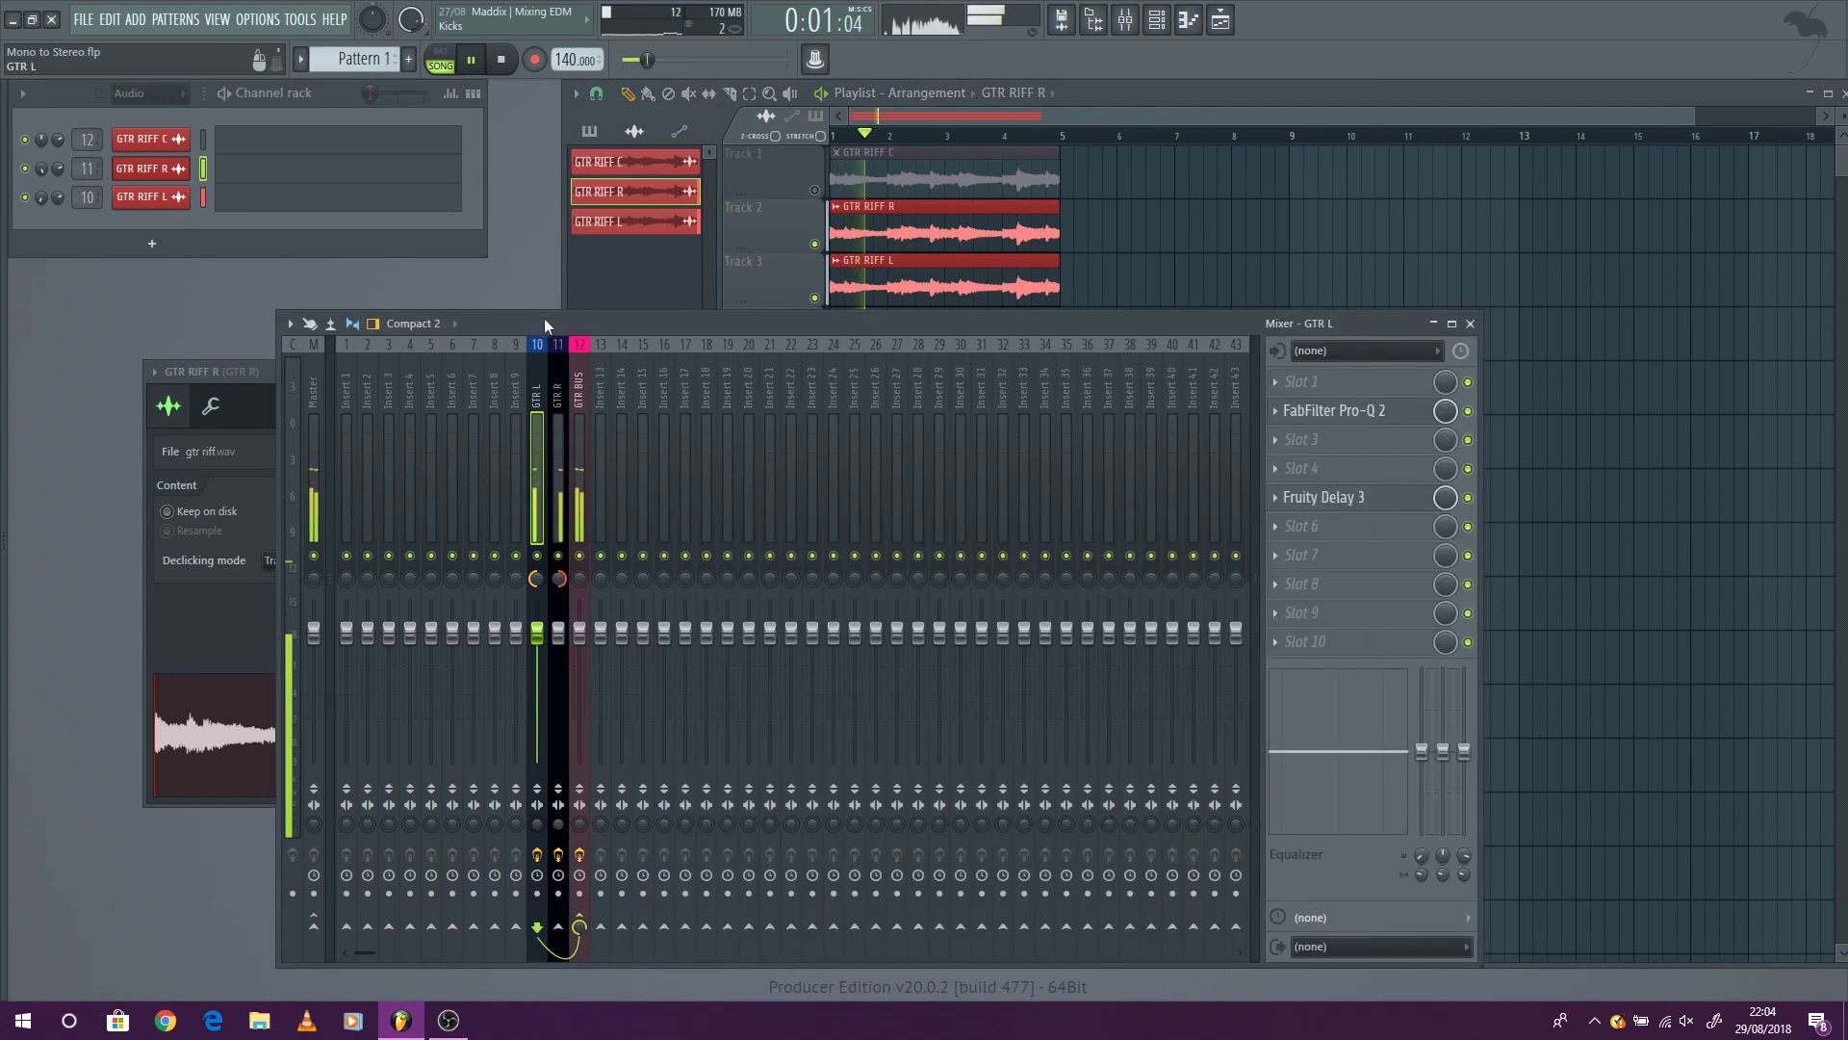
{"action": "left_click_drag", "start_coordinate": [943, 325], "coordinate": [974, 302]}
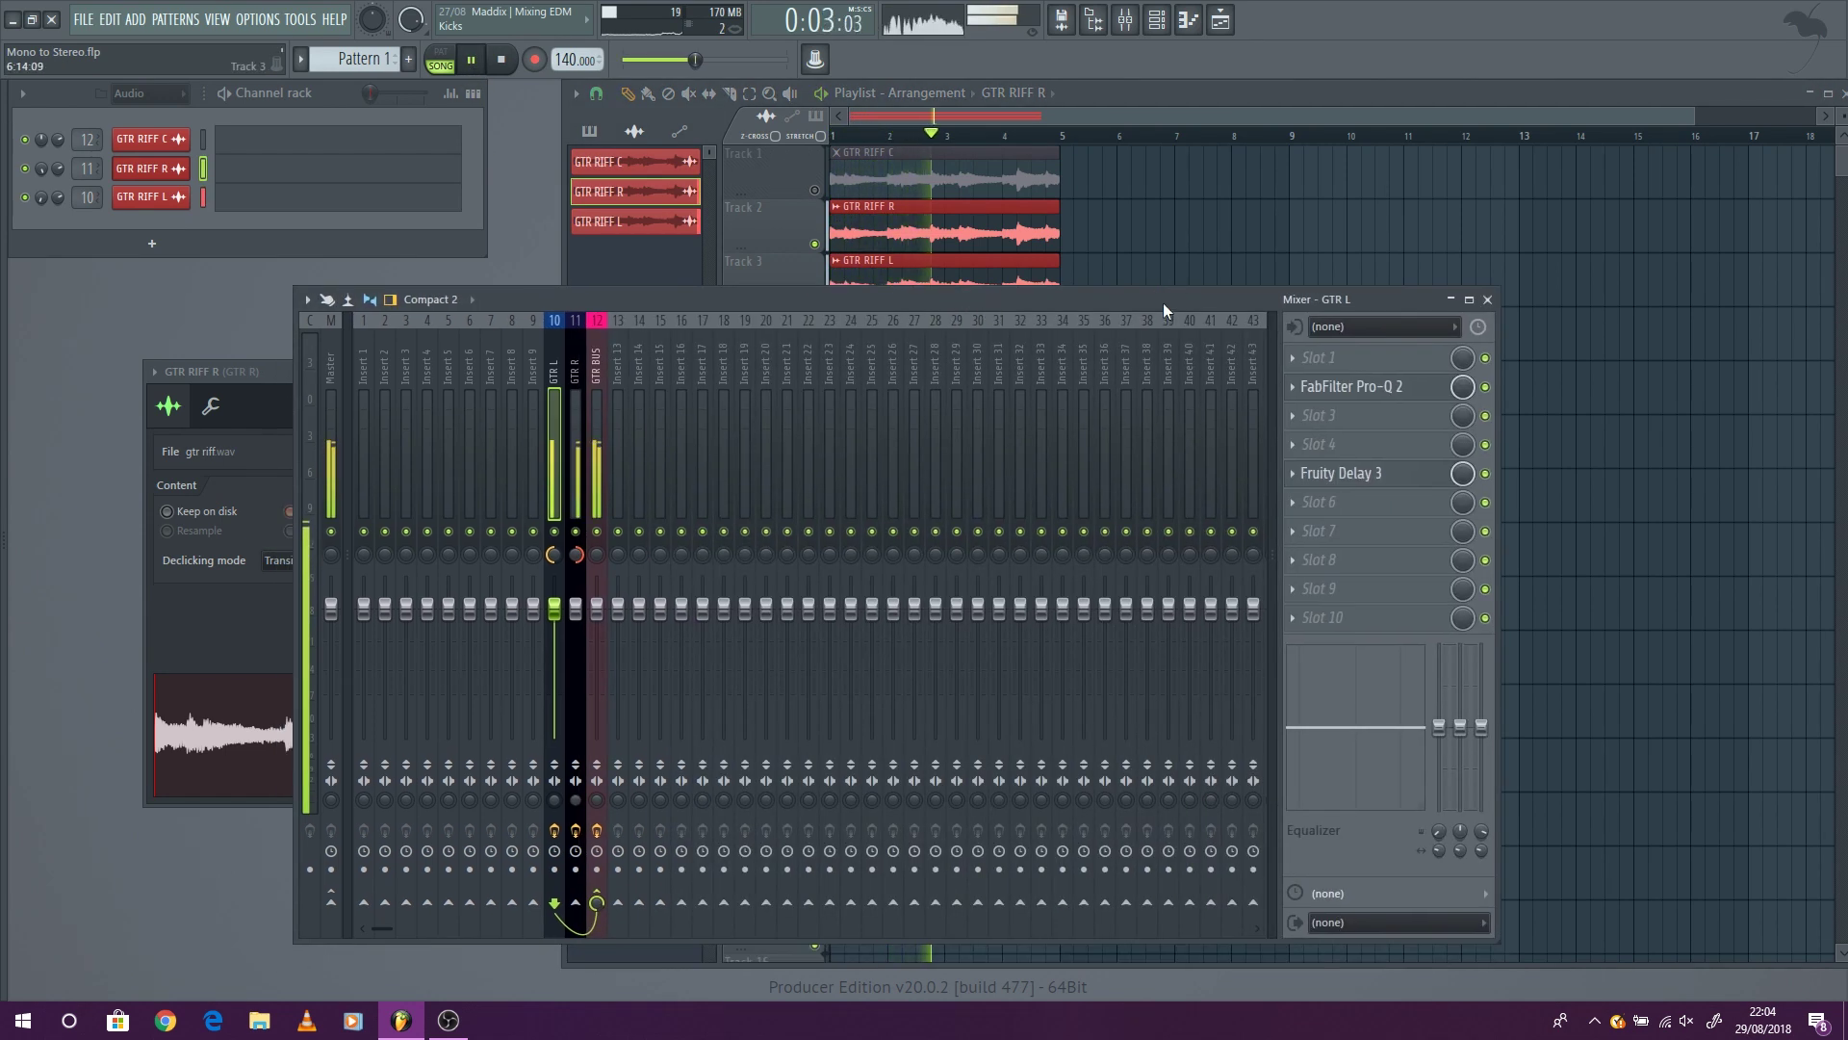
{"action": "left_click_drag", "start_coordinate": [1163, 302], "coordinate": [1166, 309]}
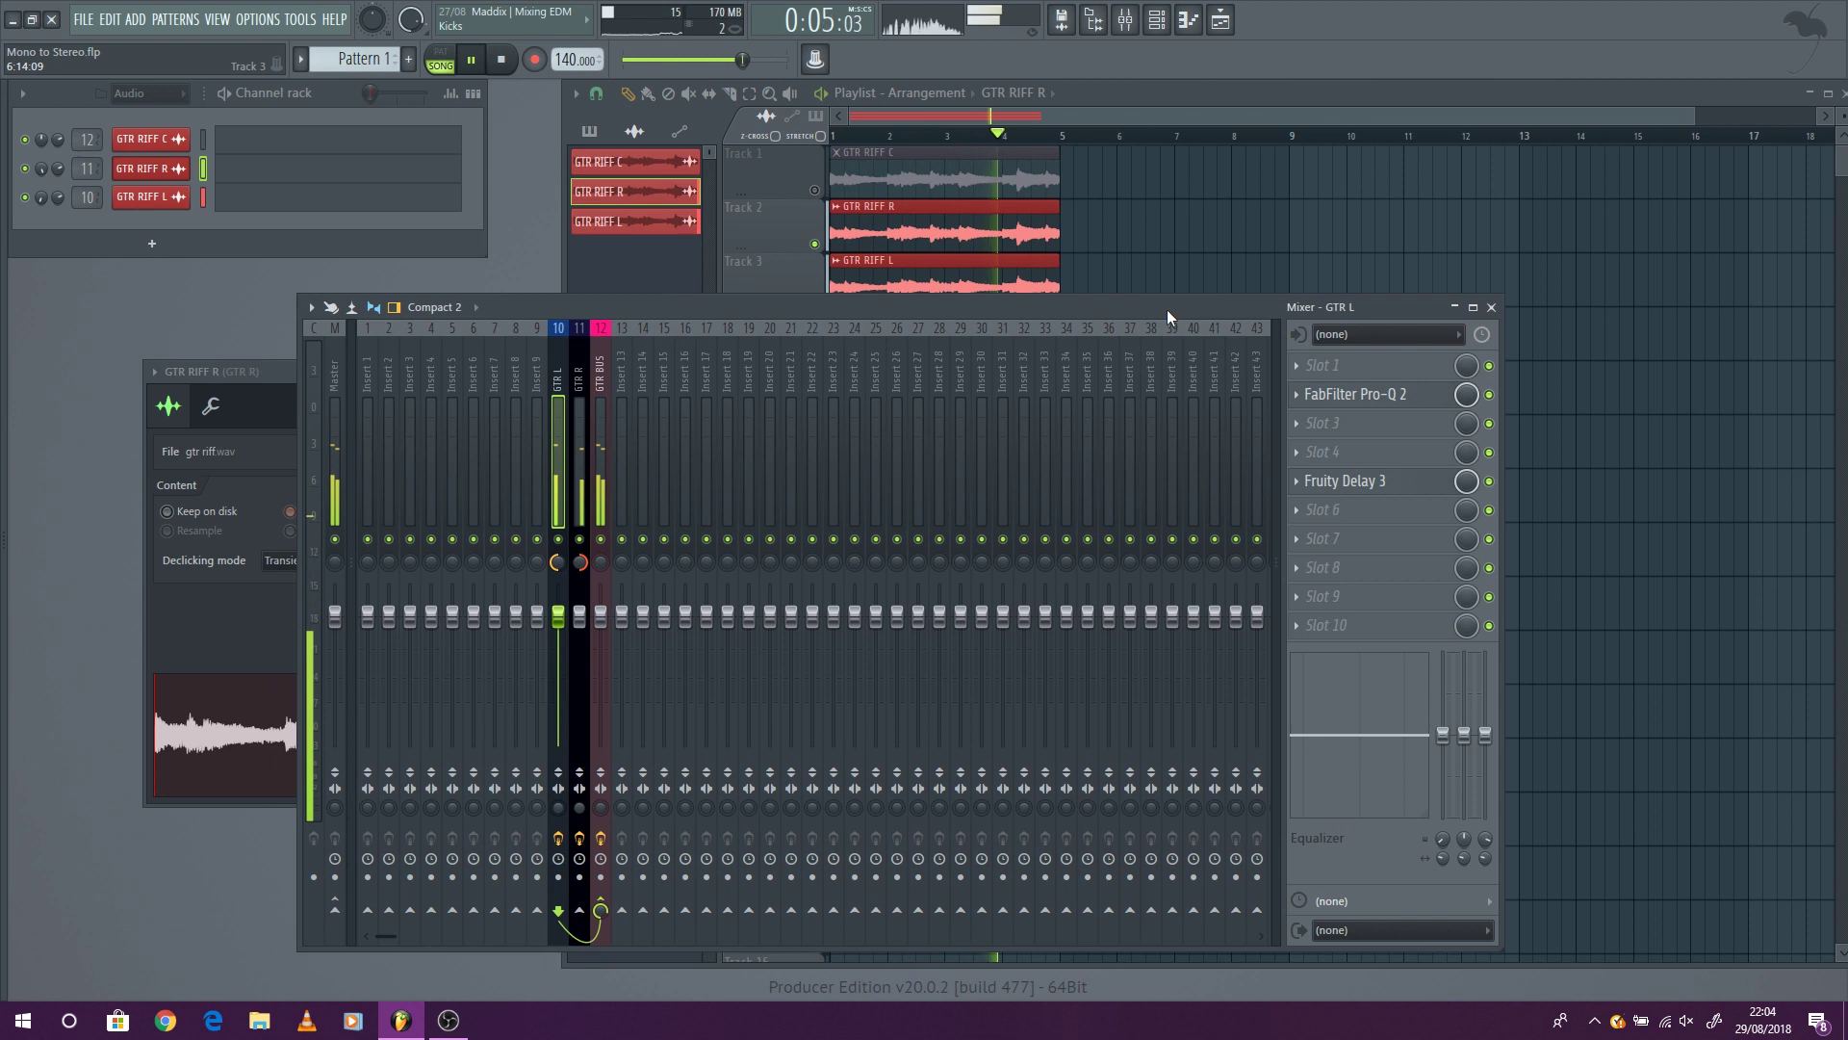
- Select the GTR BUS insert, view and close ValhallaRoom, then play and stop the guitars
{"action": "key", "text": "space"}
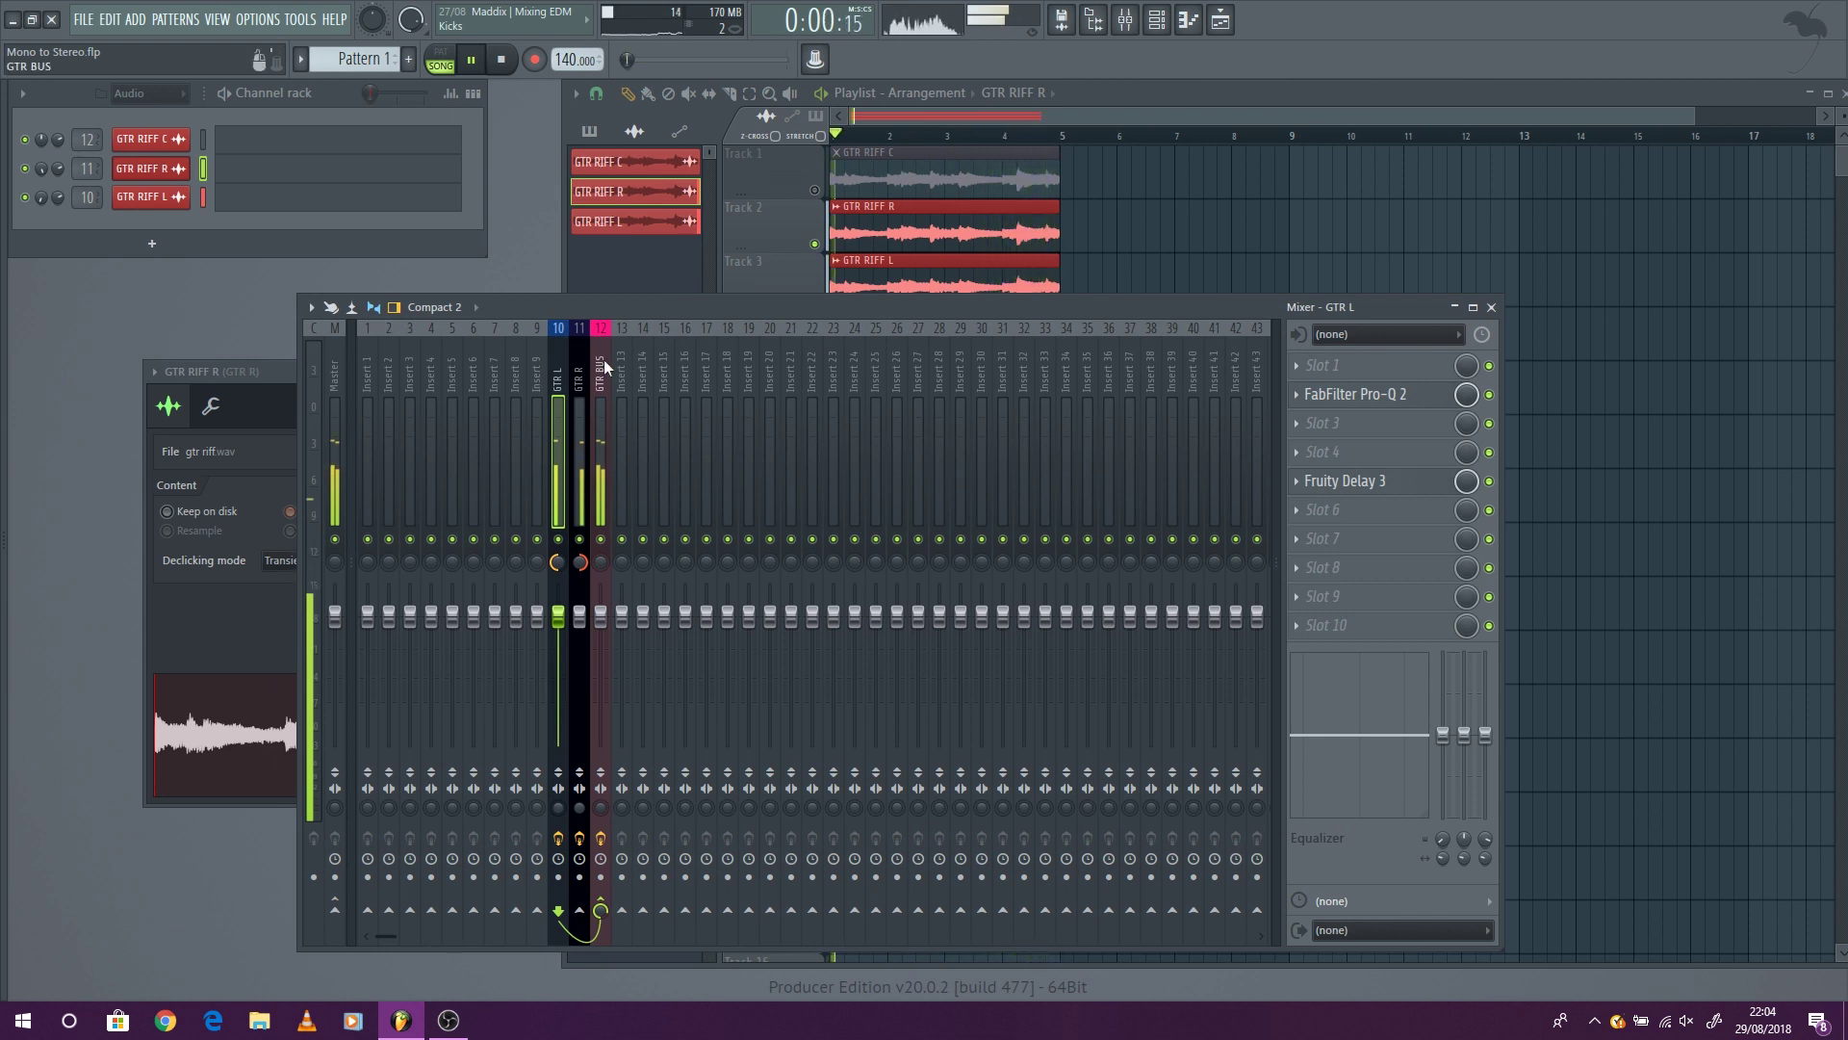
{"action": "left_click", "coordinate": [602, 362]}
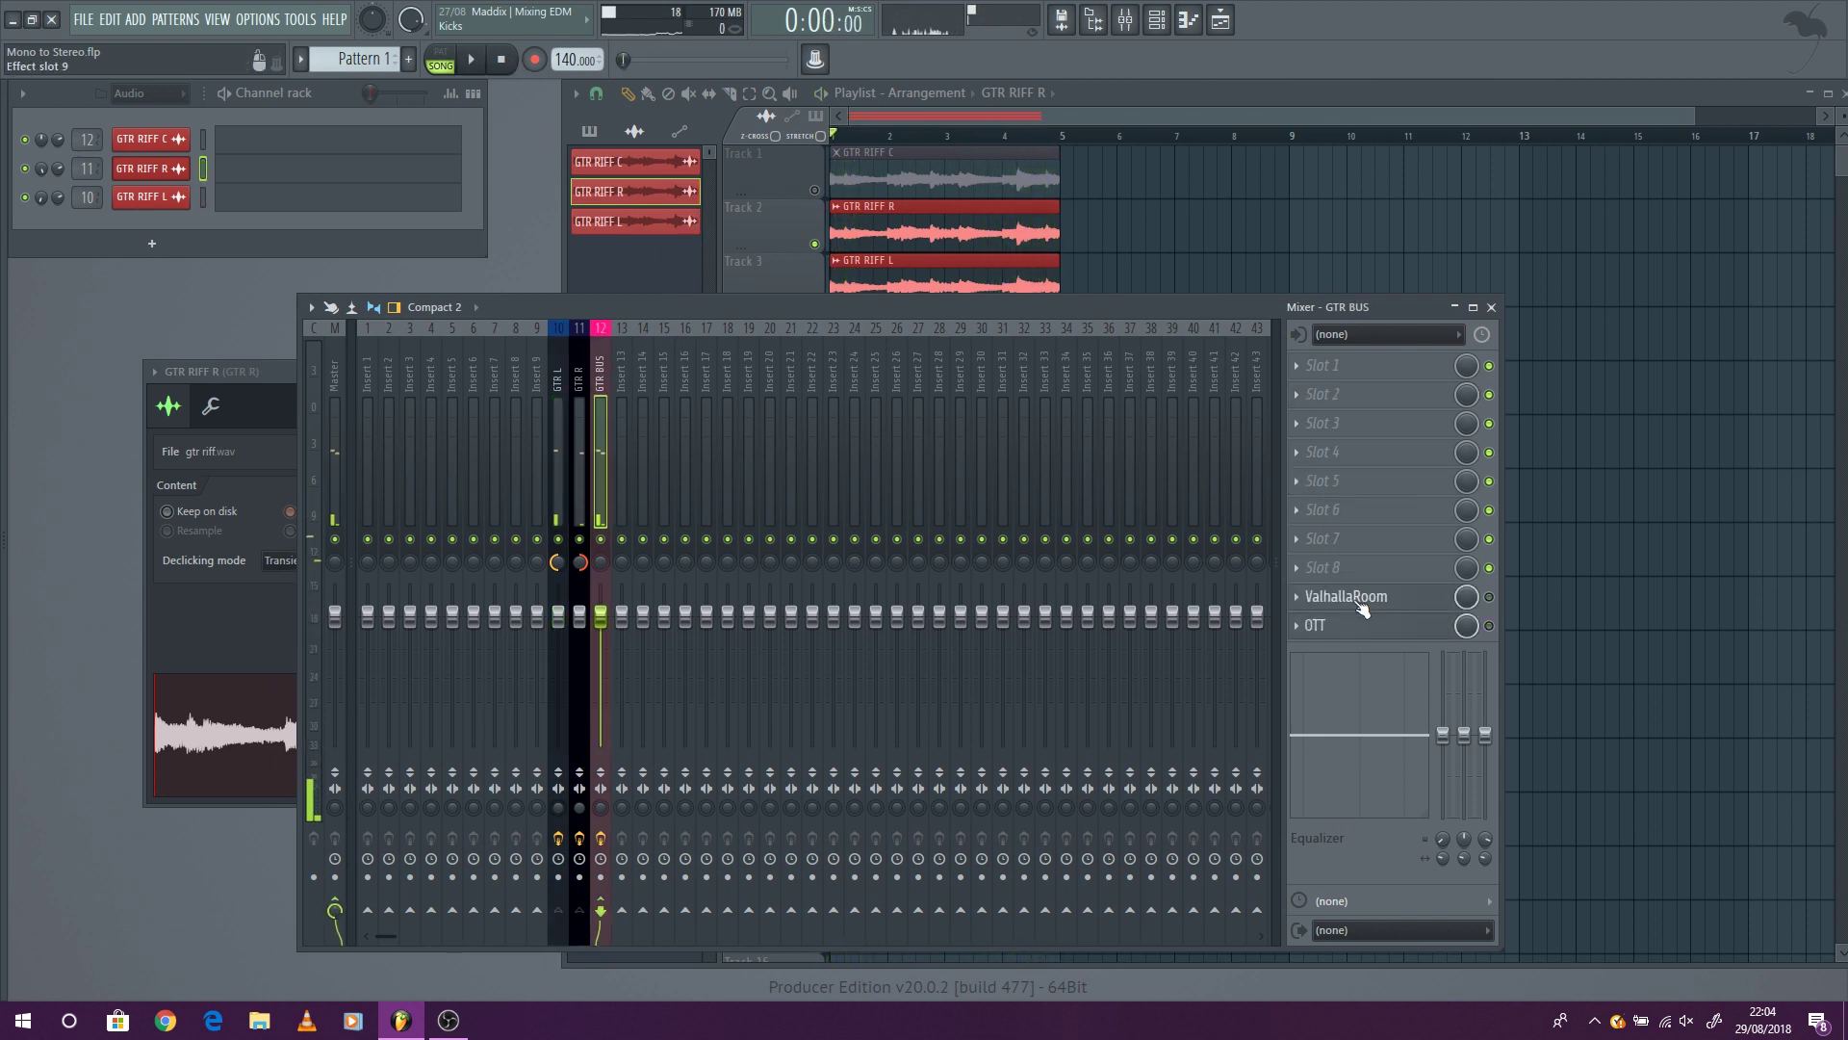
{"action": "left_click", "coordinate": [1317, 595]}
{"action": "key", "text": "Escape"}
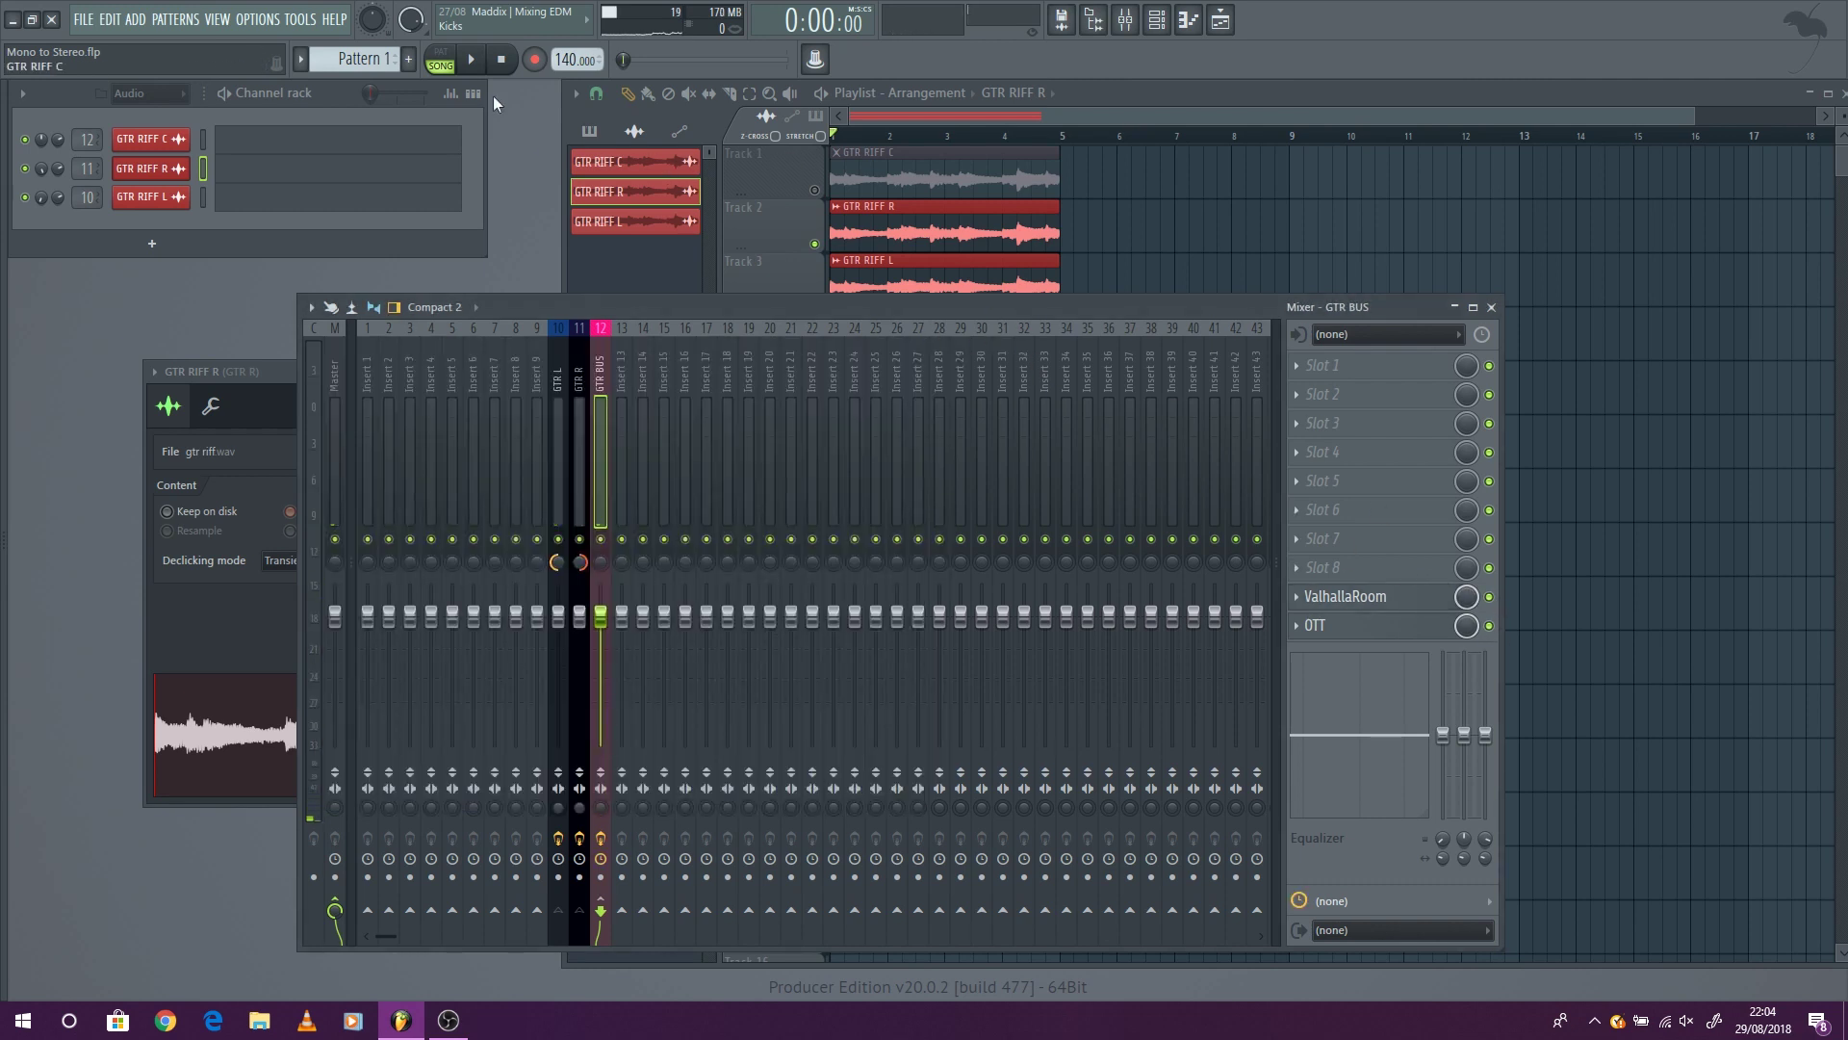
{"action": "left_click", "coordinate": [472, 65]}
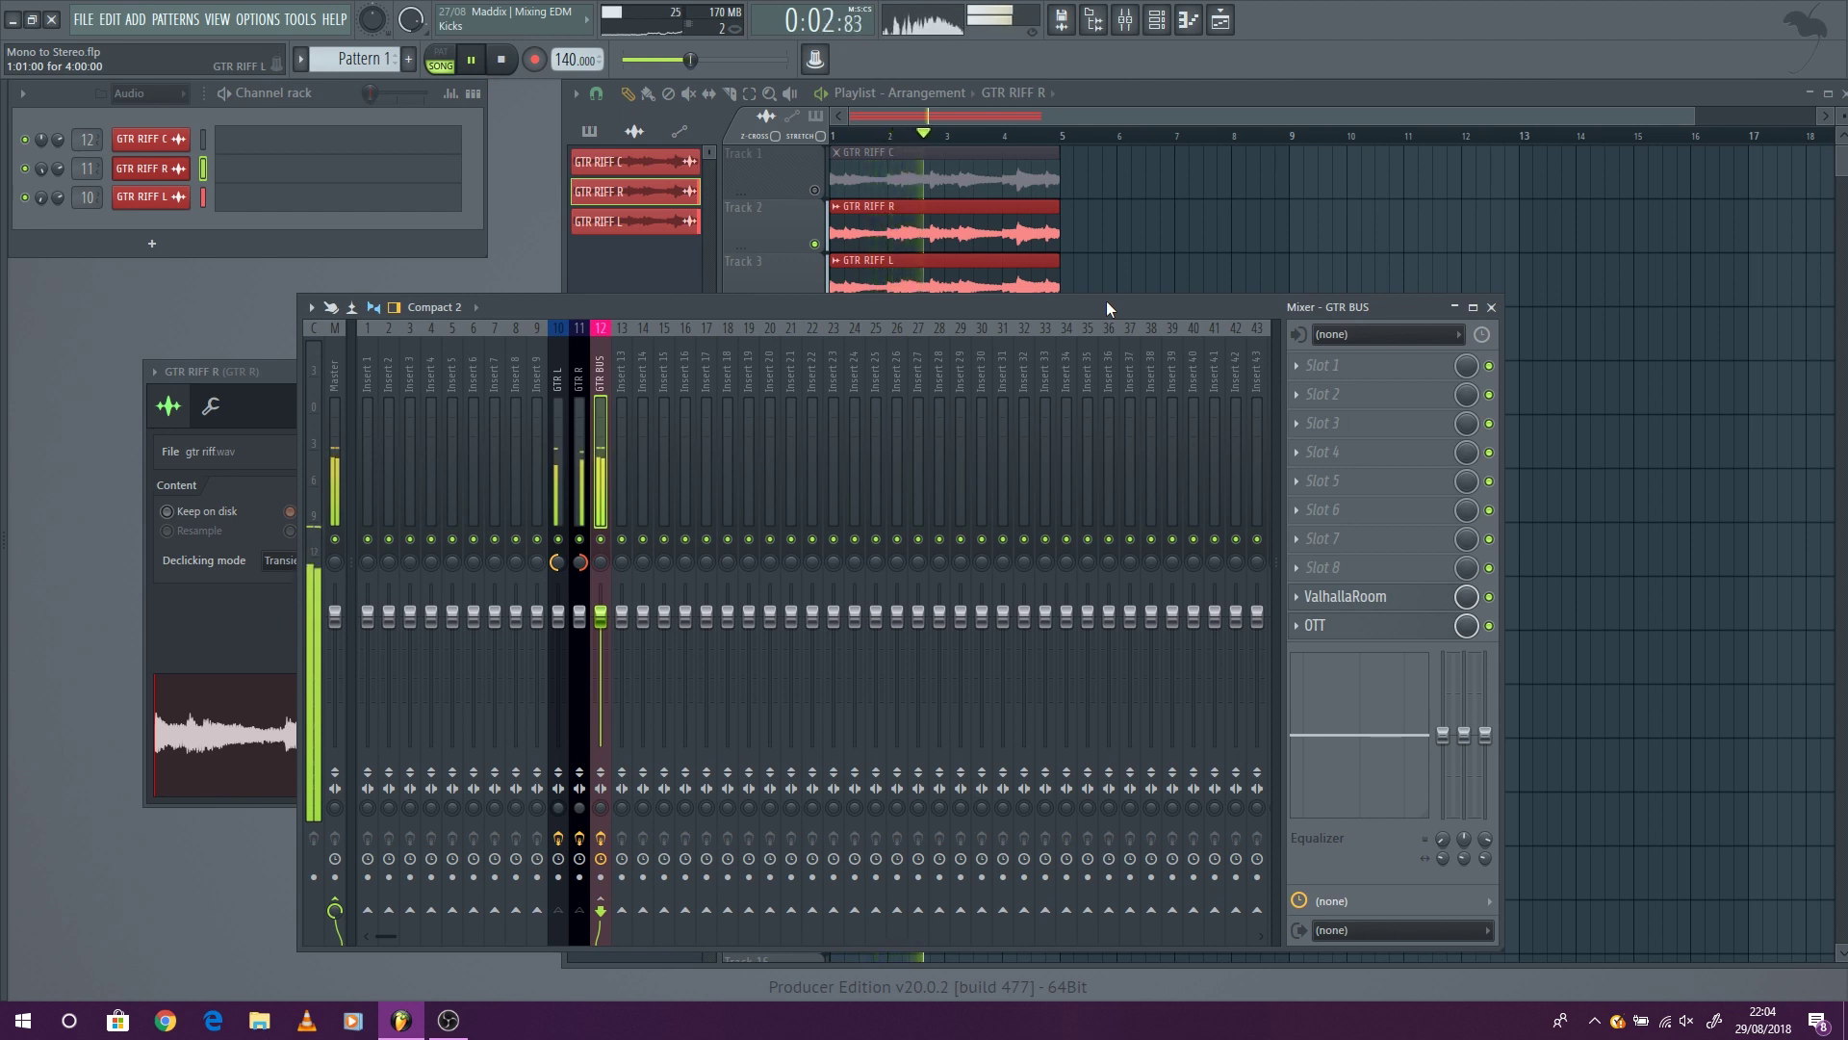
{"action": "left_click", "coordinate": [501, 59]}
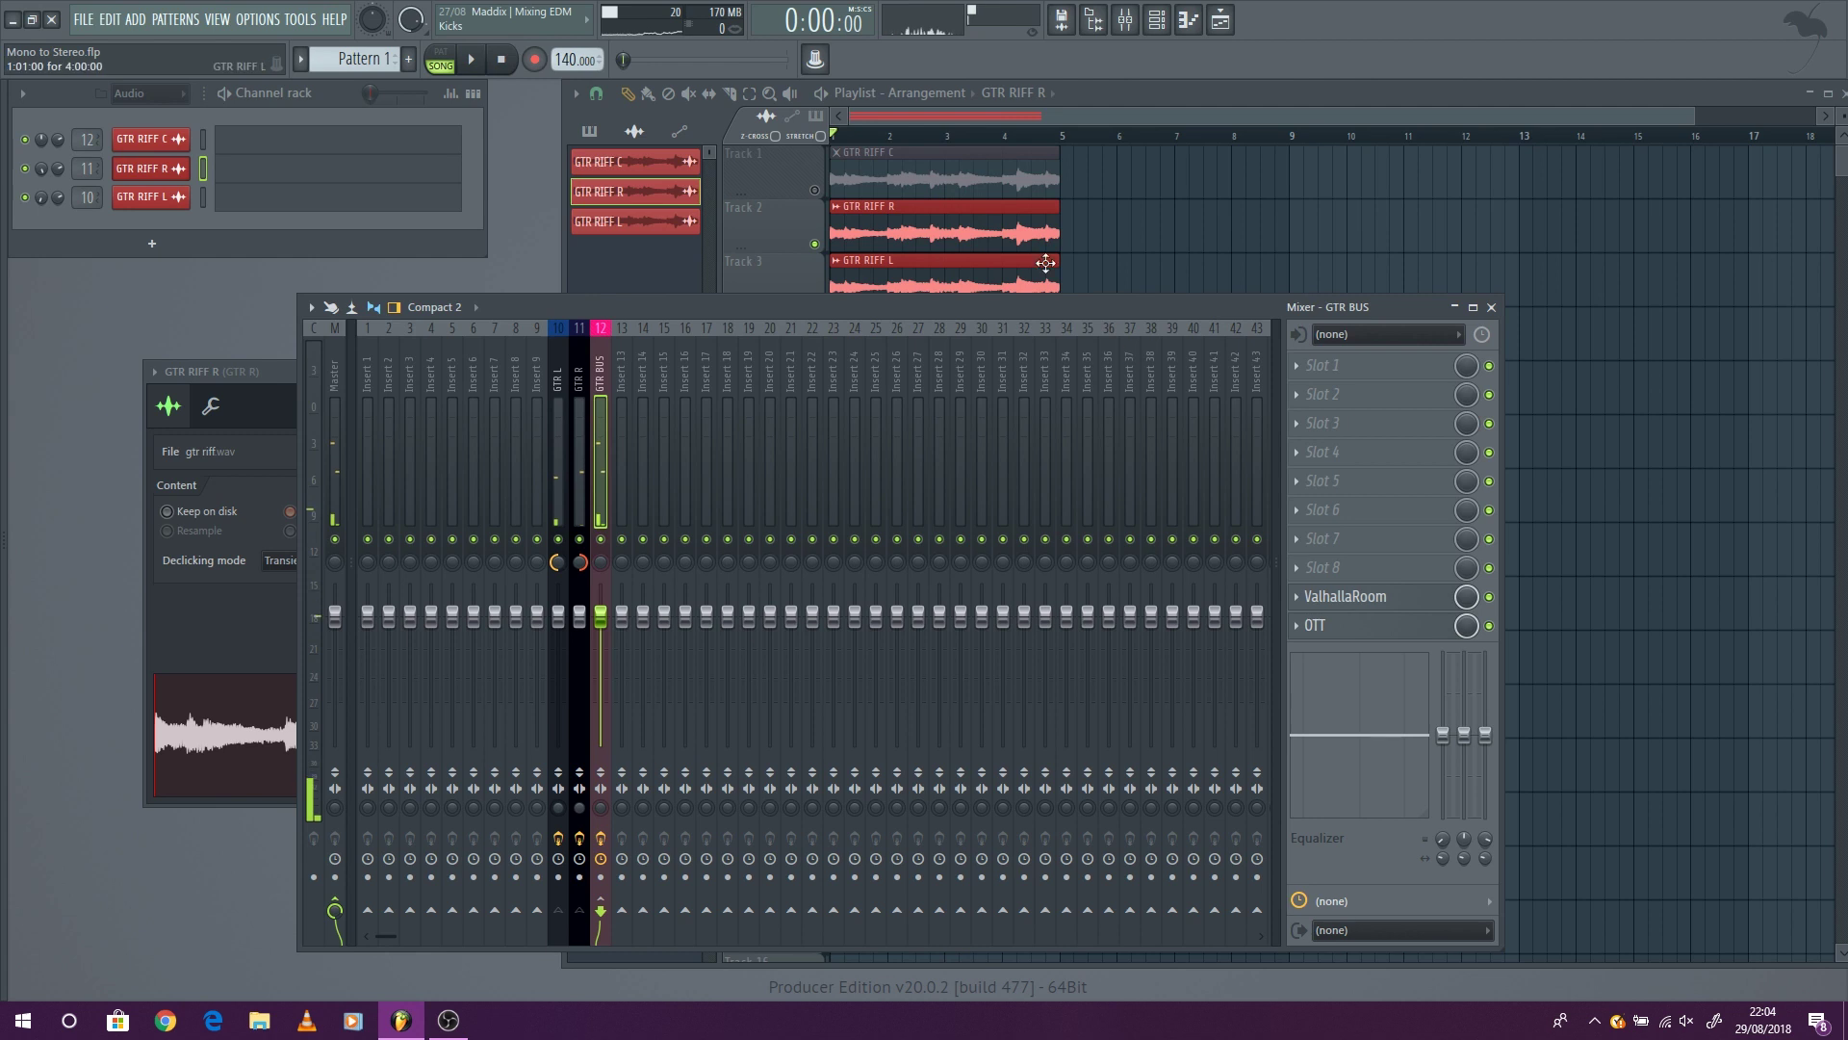
- Unmute GTR RIFF C, open its channel settings, and lower its volume to 44%
{"action": "left_click", "coordinate": [815, 190]}
{"action": "double_click", "coordinate": [867, 174]}
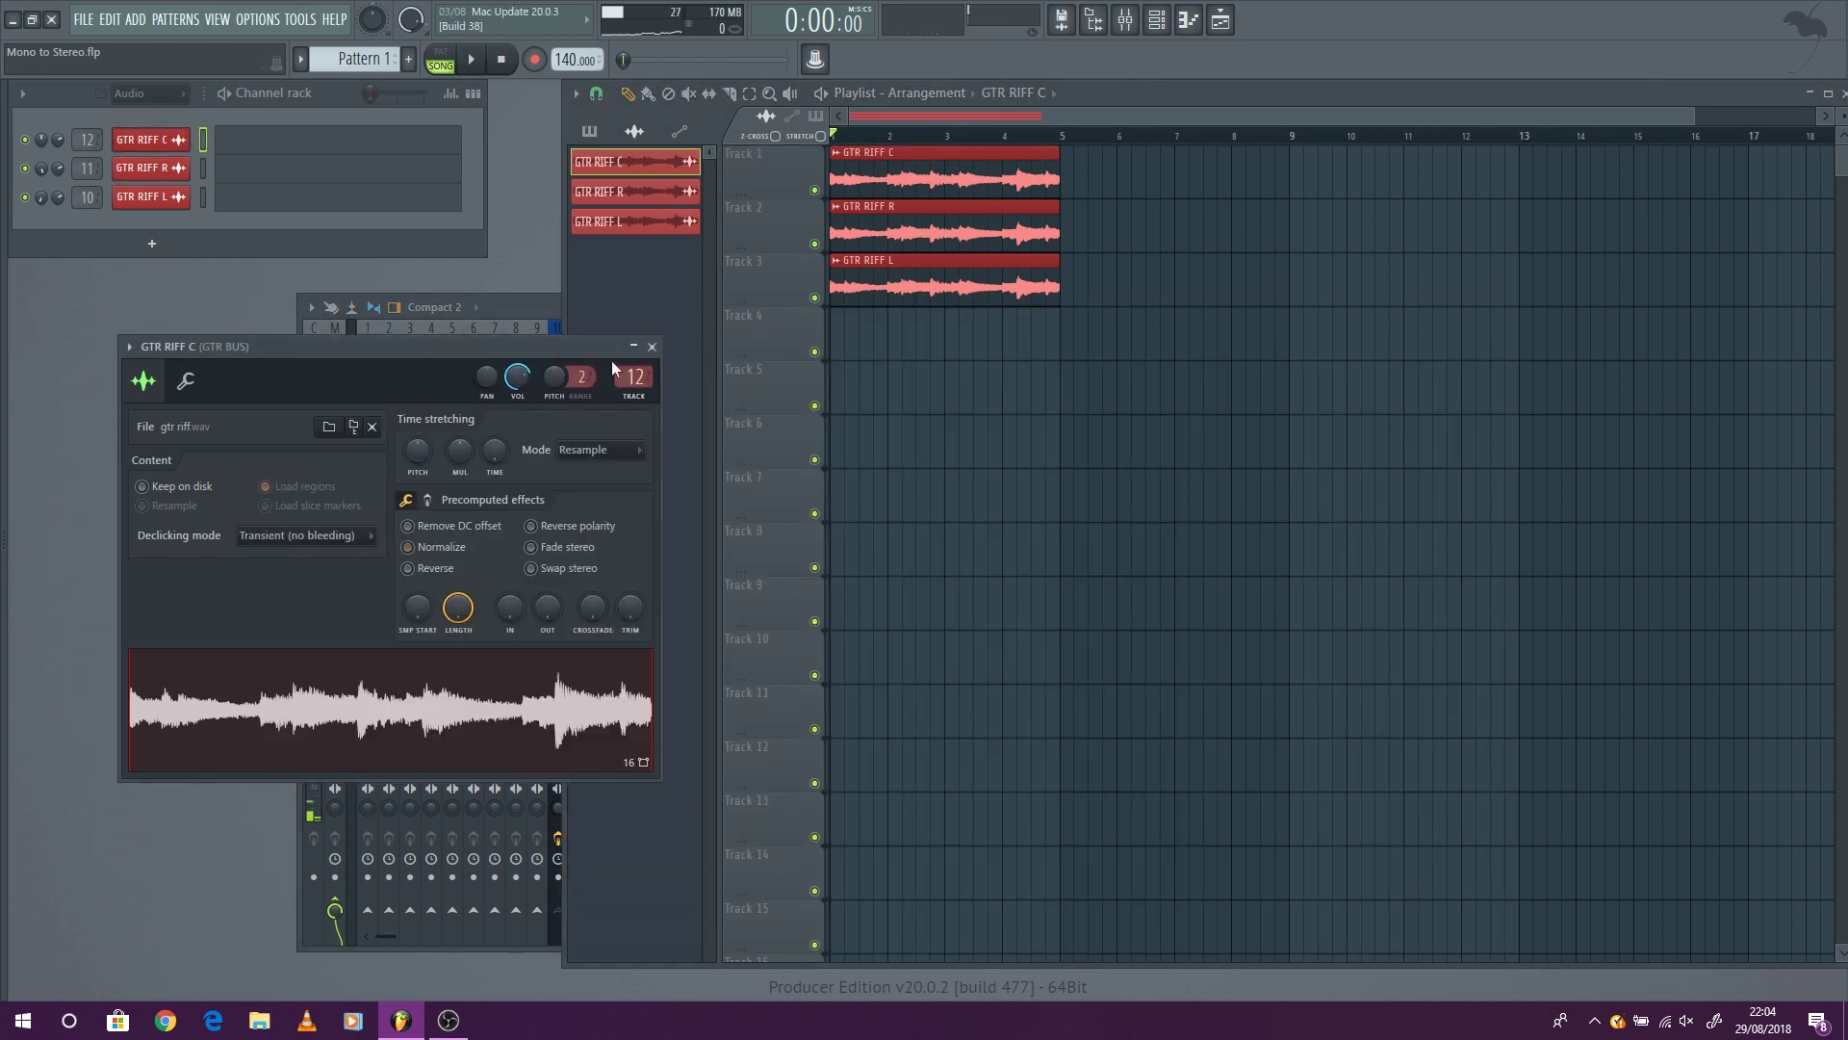
{"action": "left_click_drag", "start_coordinate": [528, 376], "coordinate": [529, 414]}
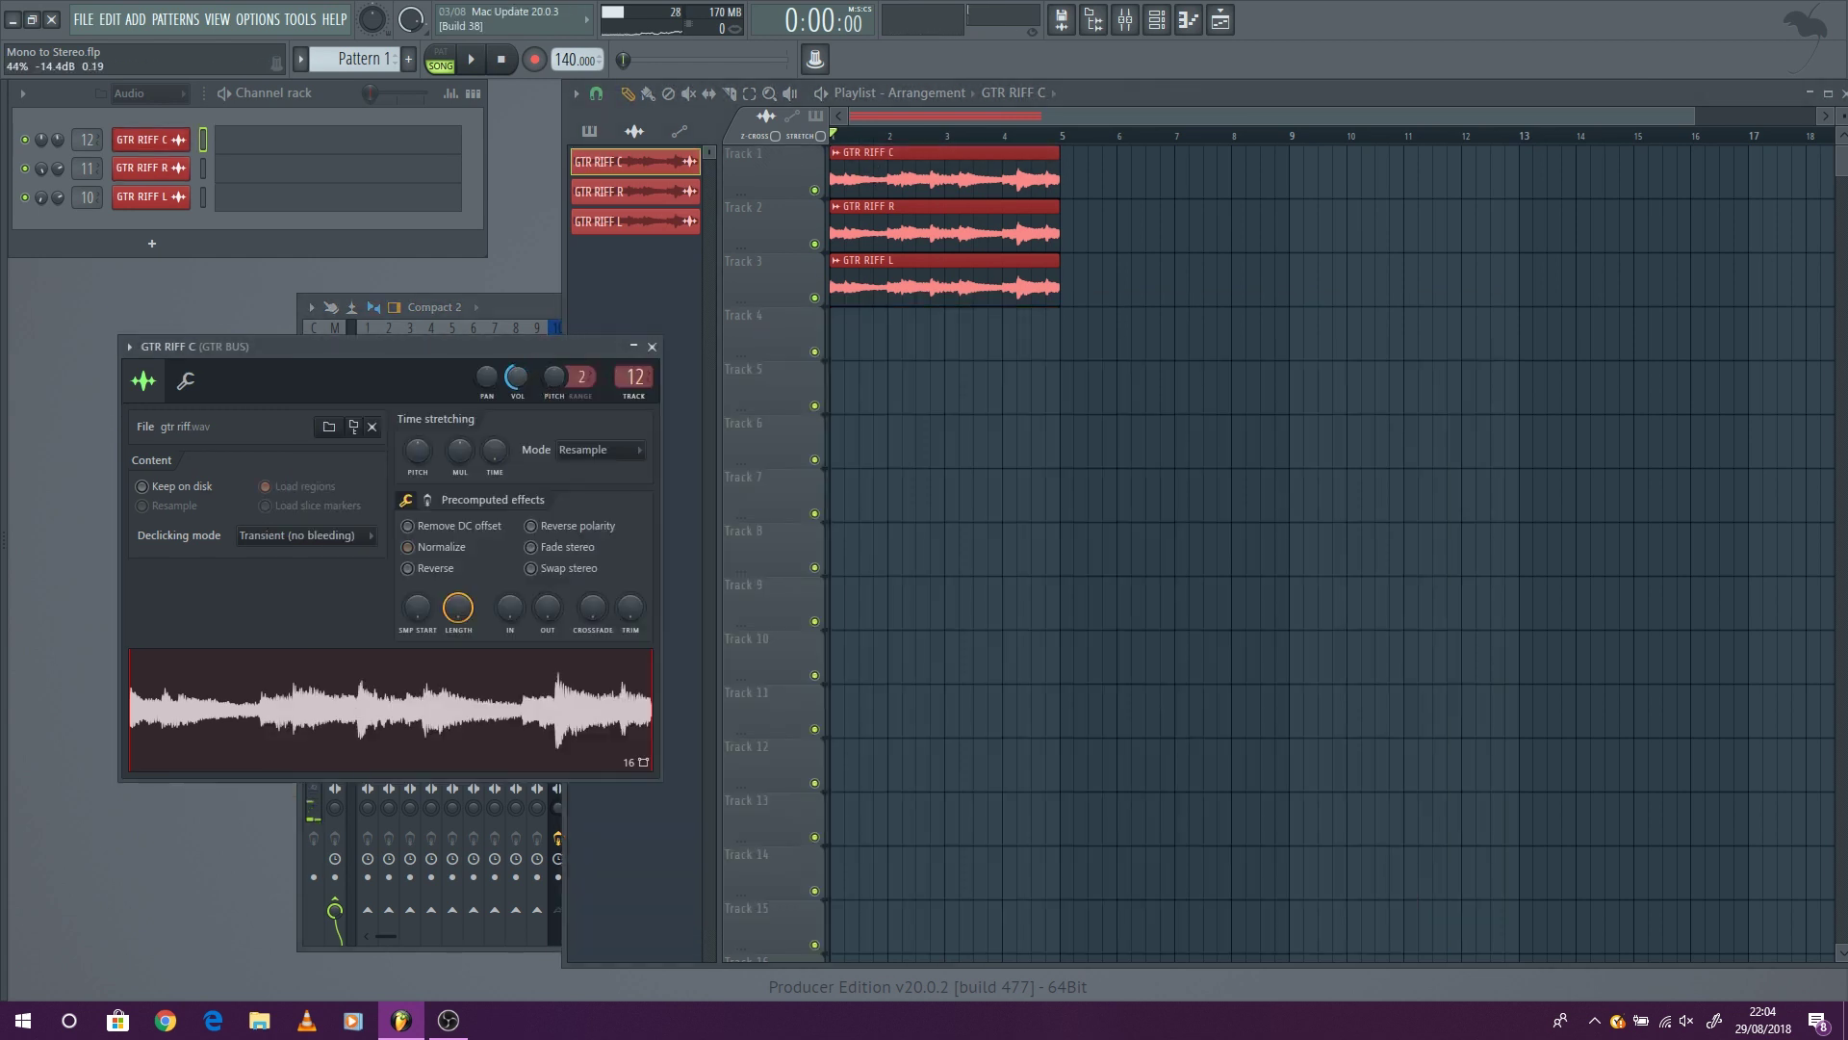
{"action": "left_click", "coordinate": [532, 310]}
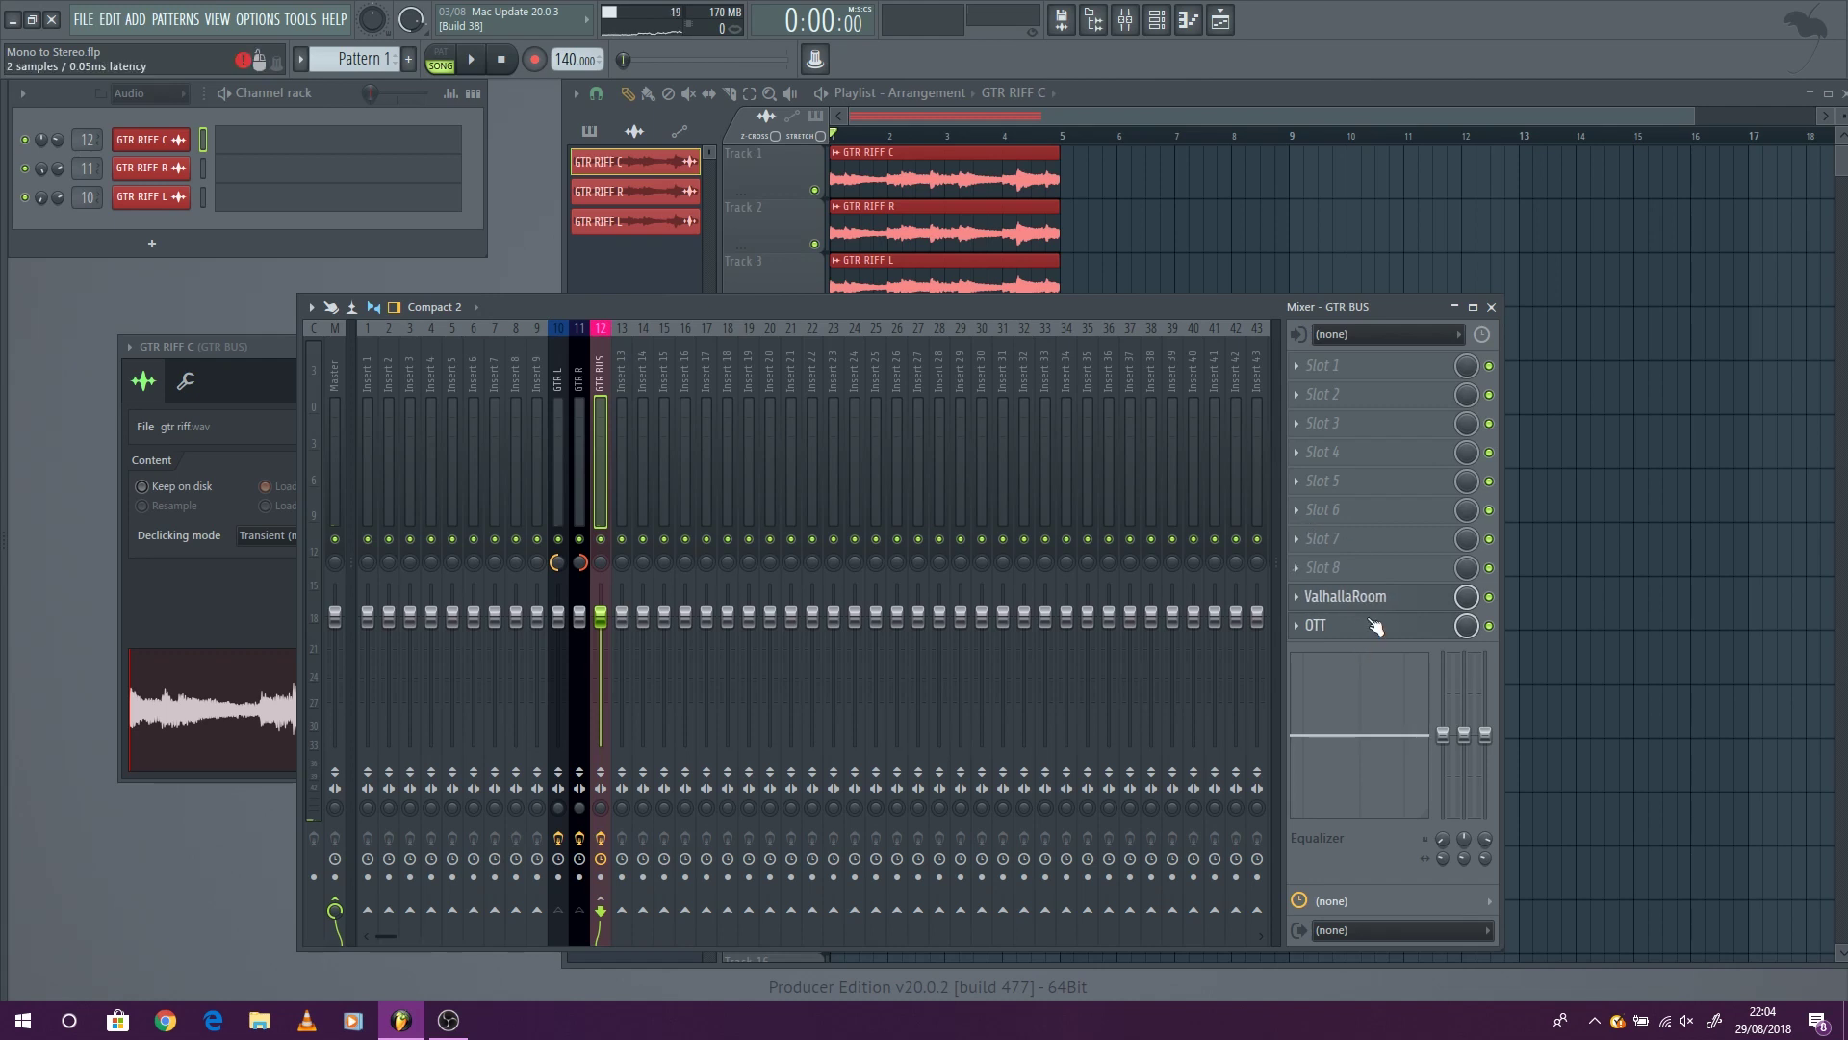
{"action": "left_click", "coordinate": [270, 349]}
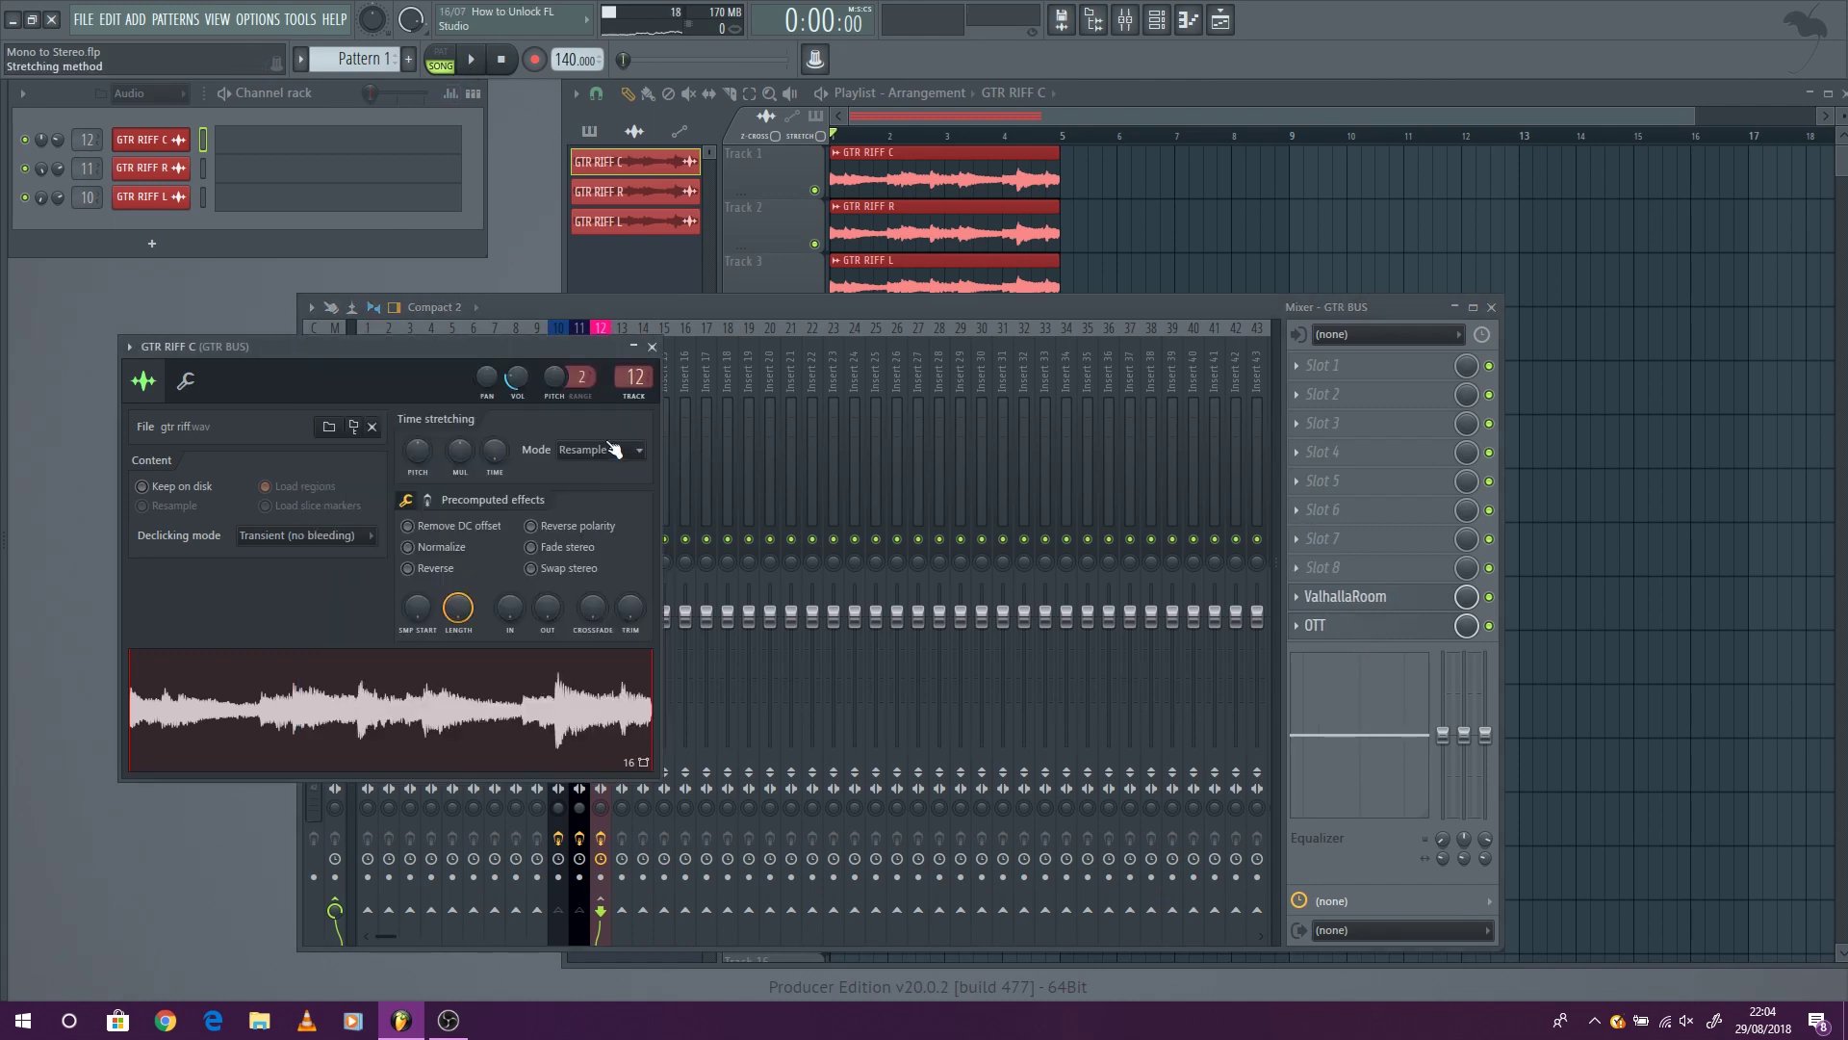
- While playing, set GTR RIFF C volume to 58% (-10.3 dB) and close its settings
{"action": "left_click", "coordinate": [475, 59]}
{"action": "left_click_drag", "start_coordinate": [464, 345], "coordinate": [1023, 405]}
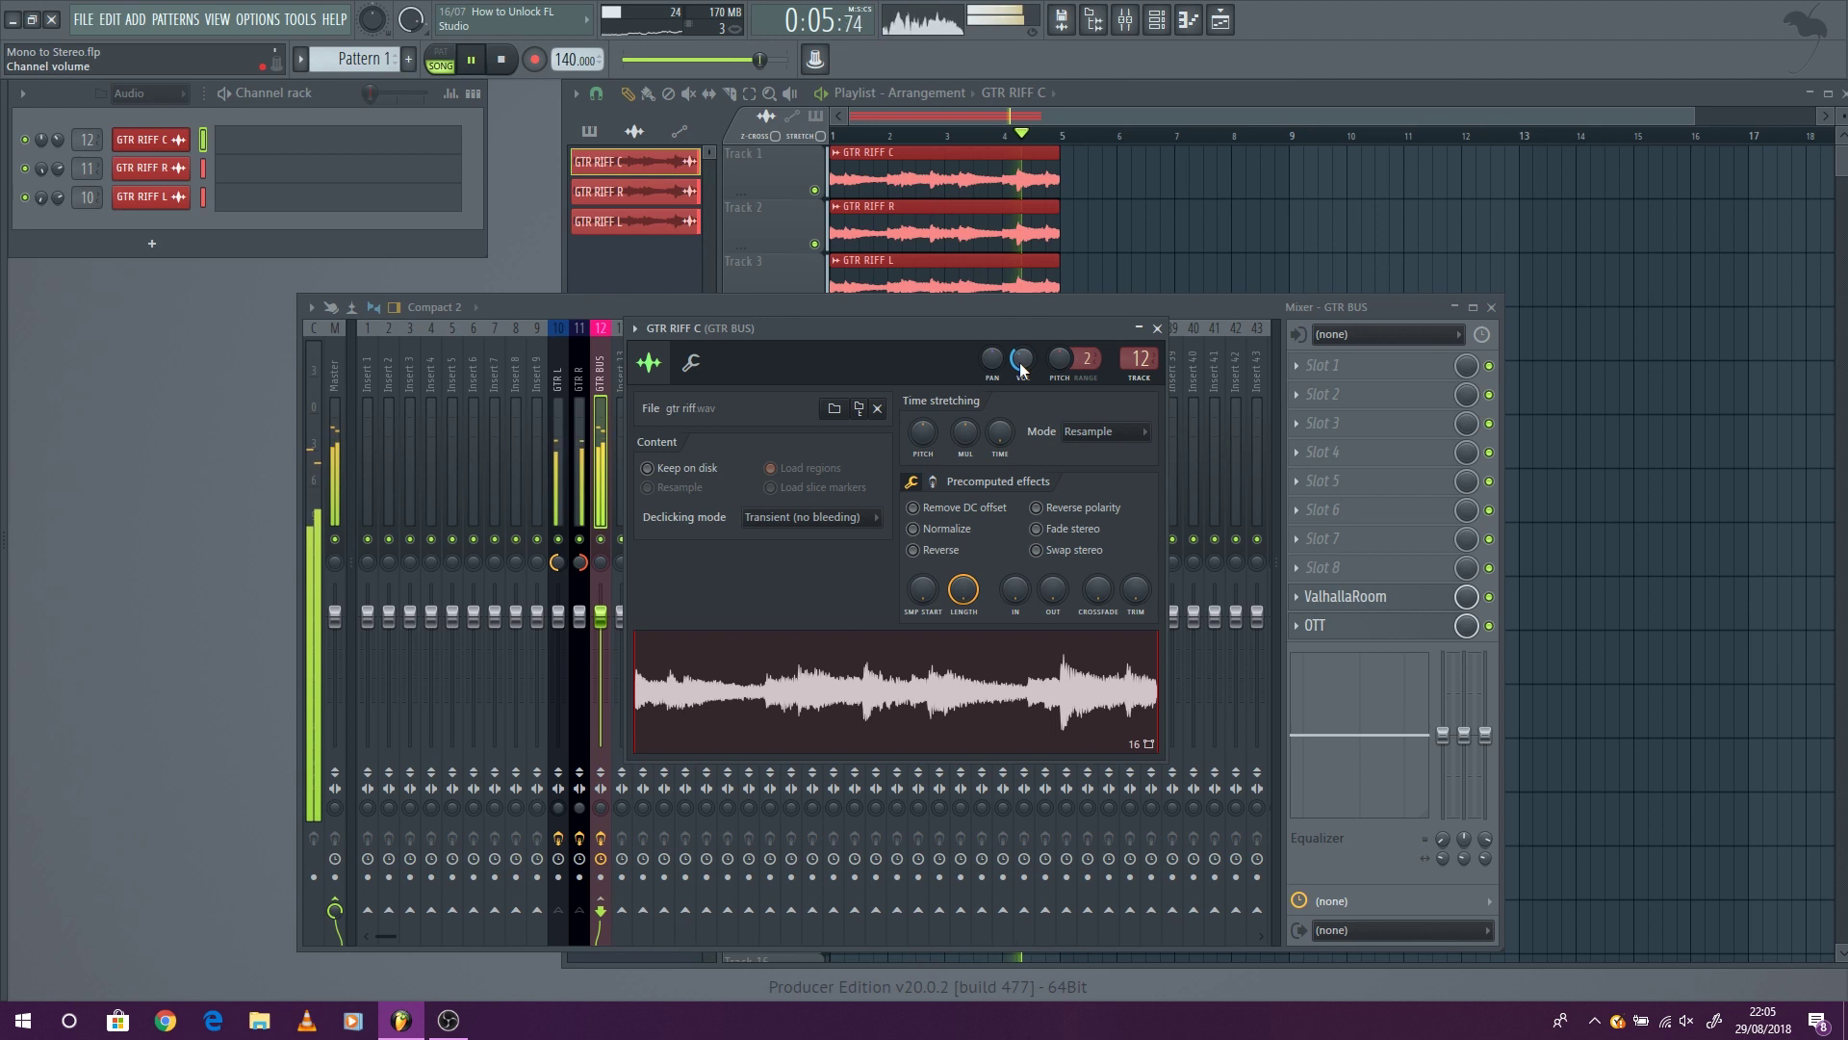
{"action": "left_click_drag", "start_coordinate": [1023, 371], "coordinate": [1024, 363]}
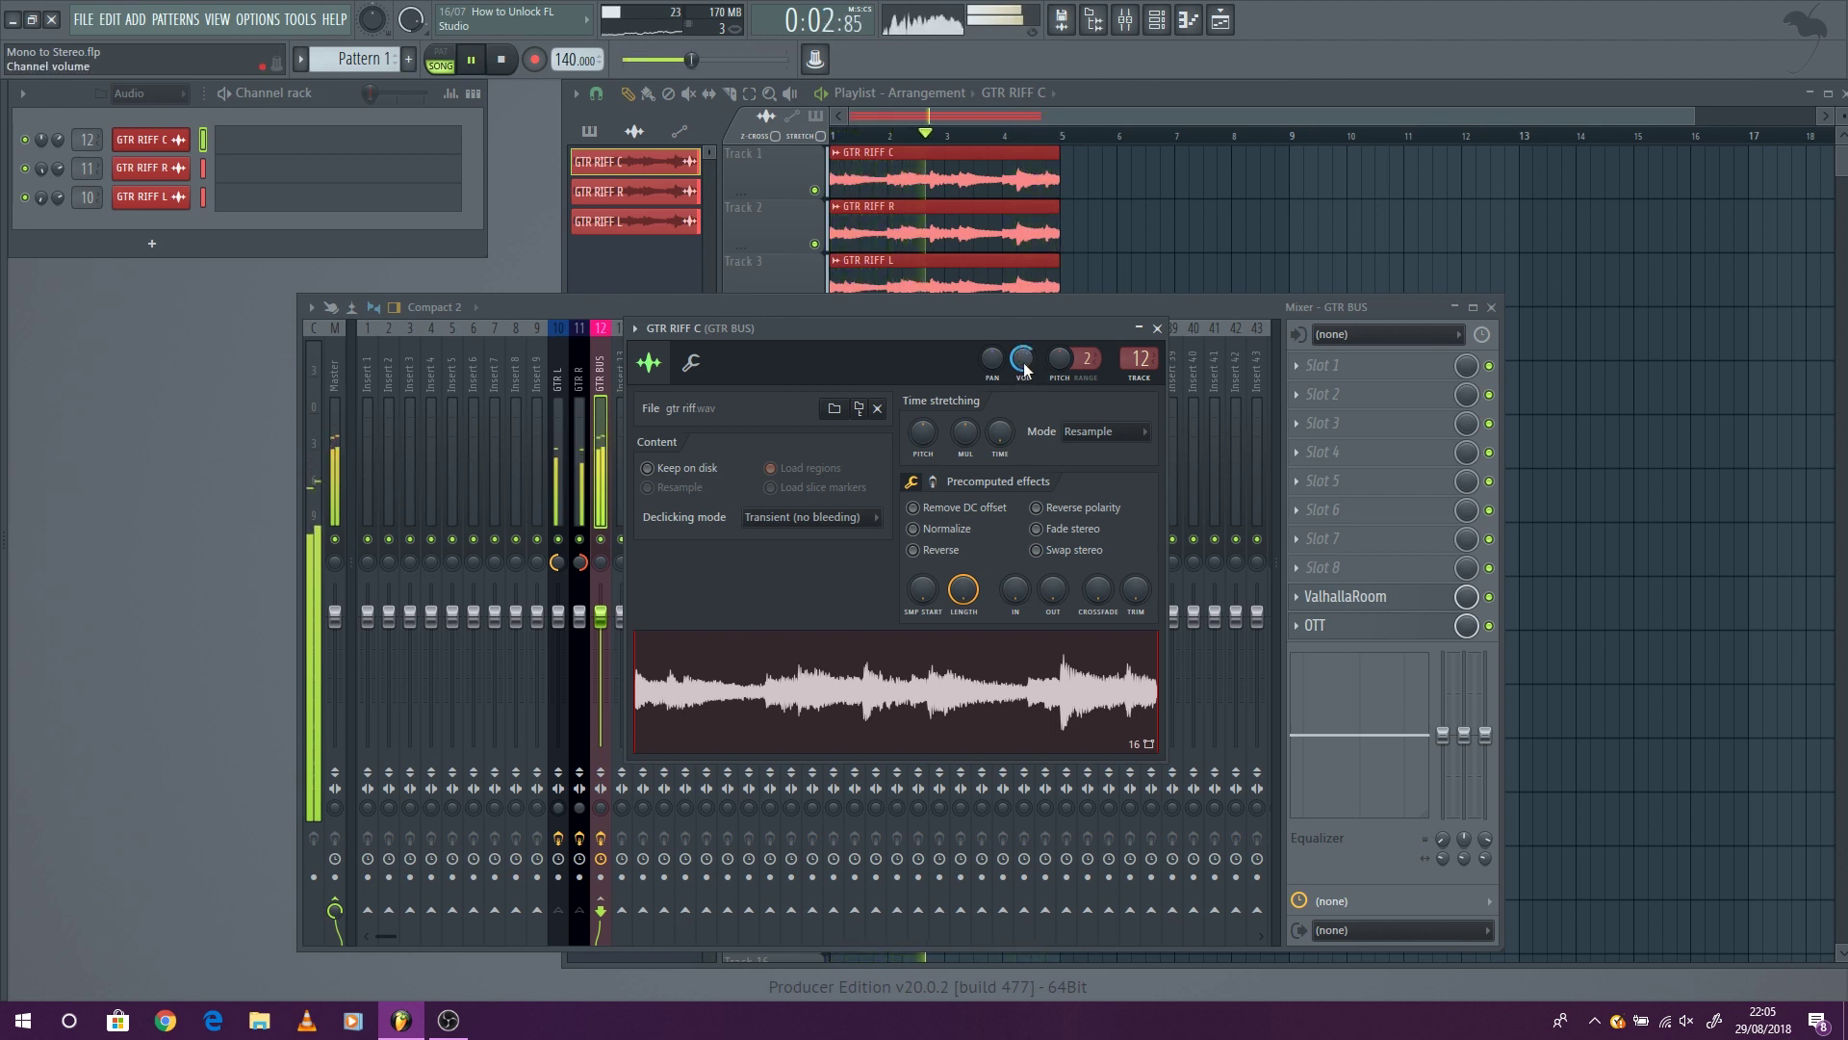
{"action": "left_click_drag", "start_coordinate": [1023, 371], "coordinate": [1023, 376]}
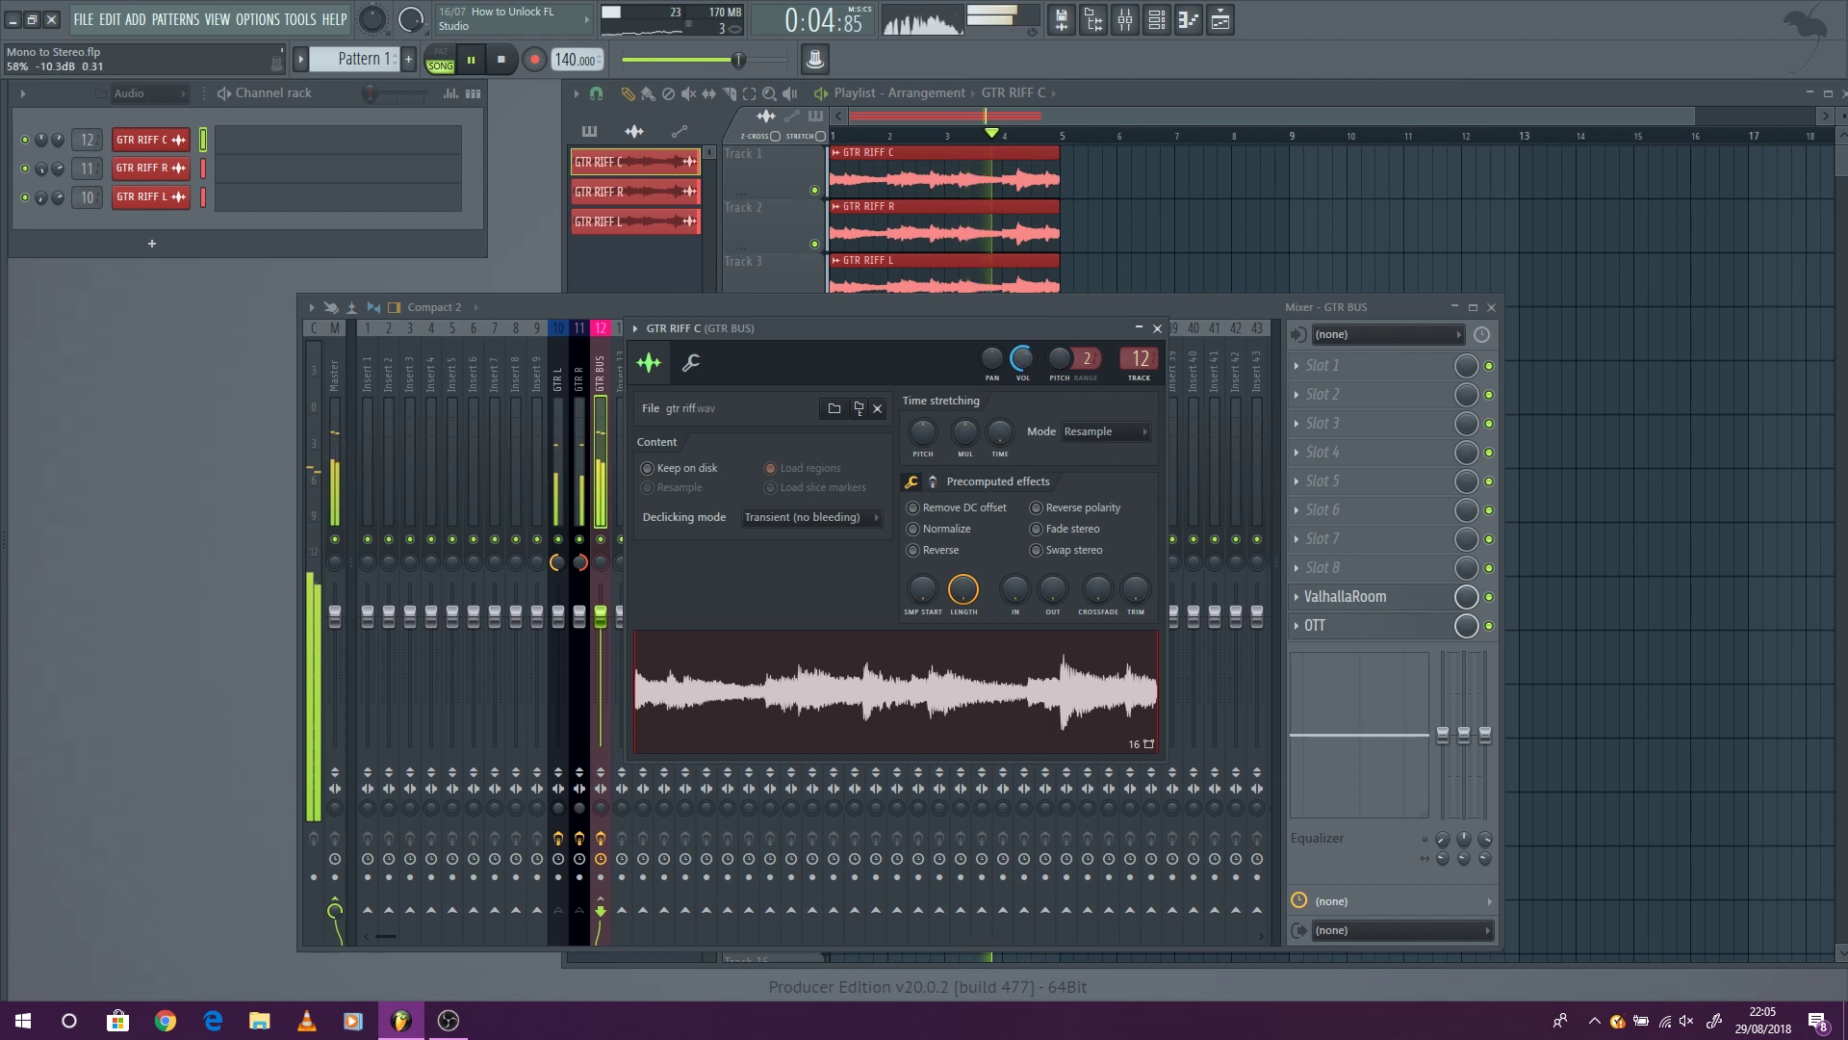
{"action": "left_click", "coordinate": [1157, 329]}
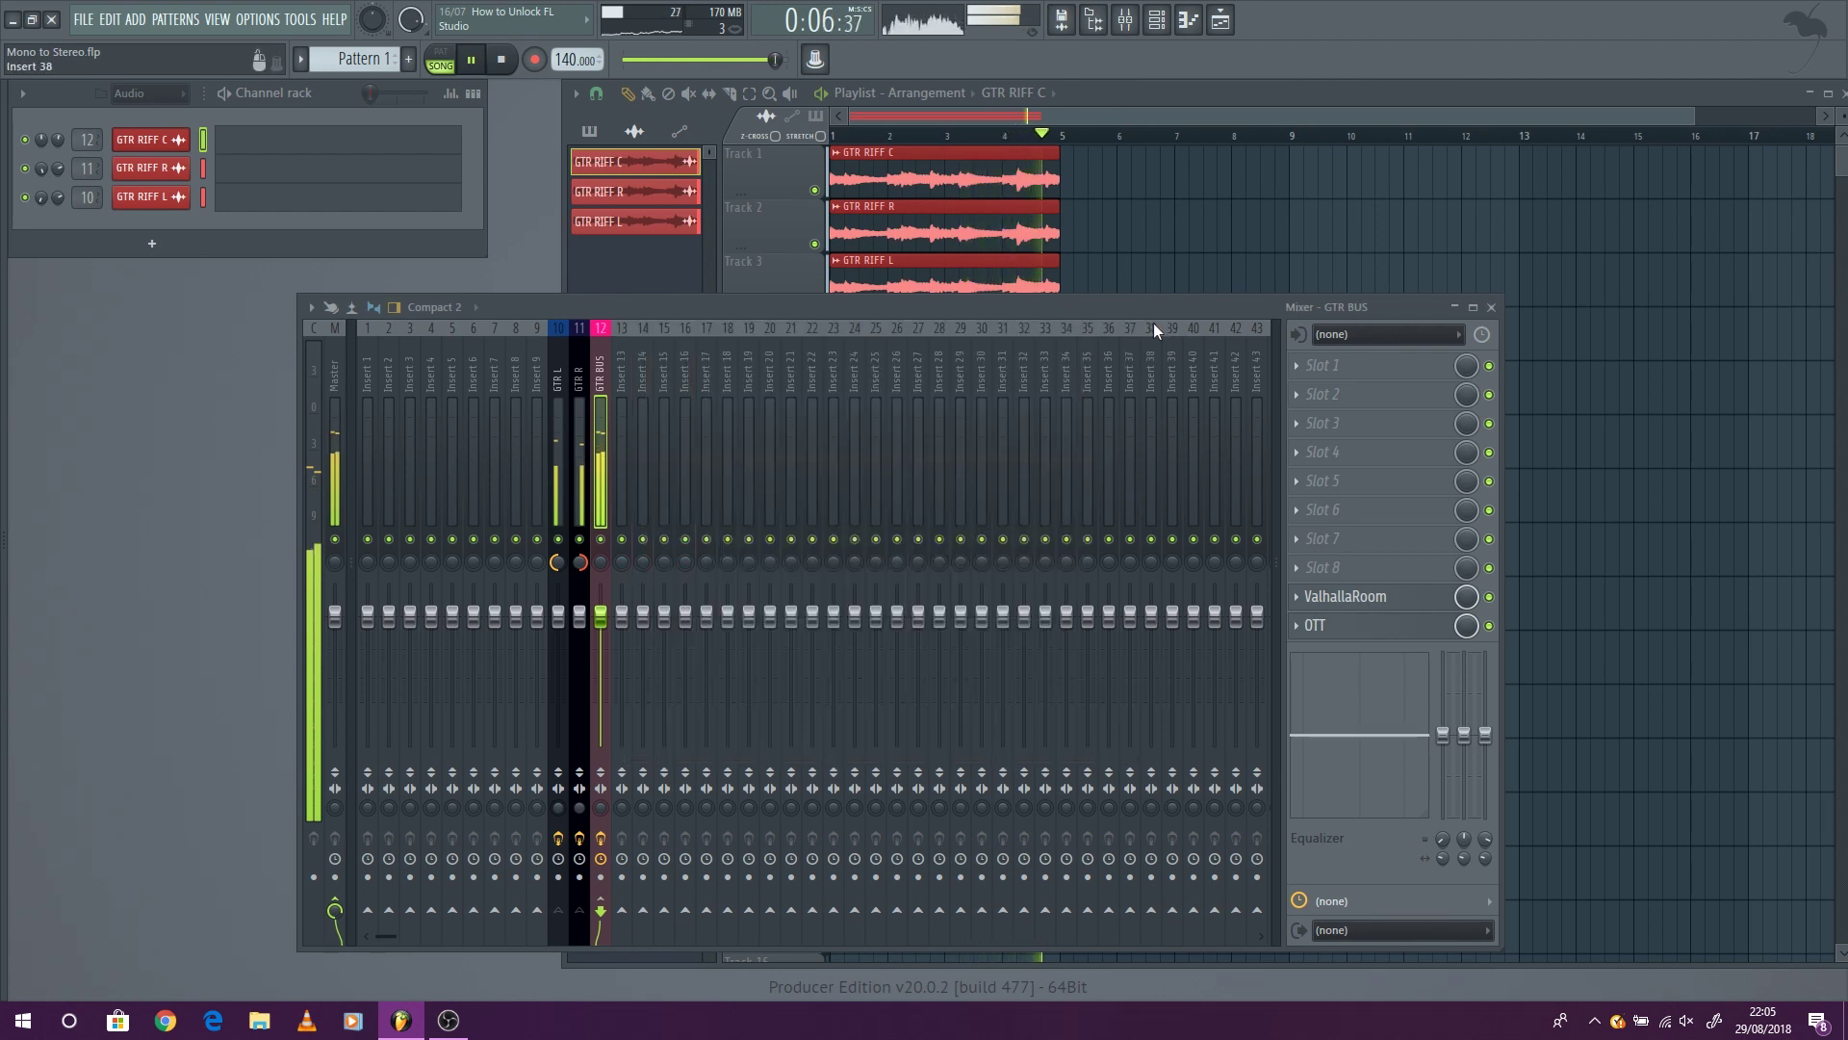
- Switch off ValhallaRoom on the GTR BUS, leaving OTT active, and stop playback at 0:00
{"action": "left_click", "coordinate": [1489, 598]}
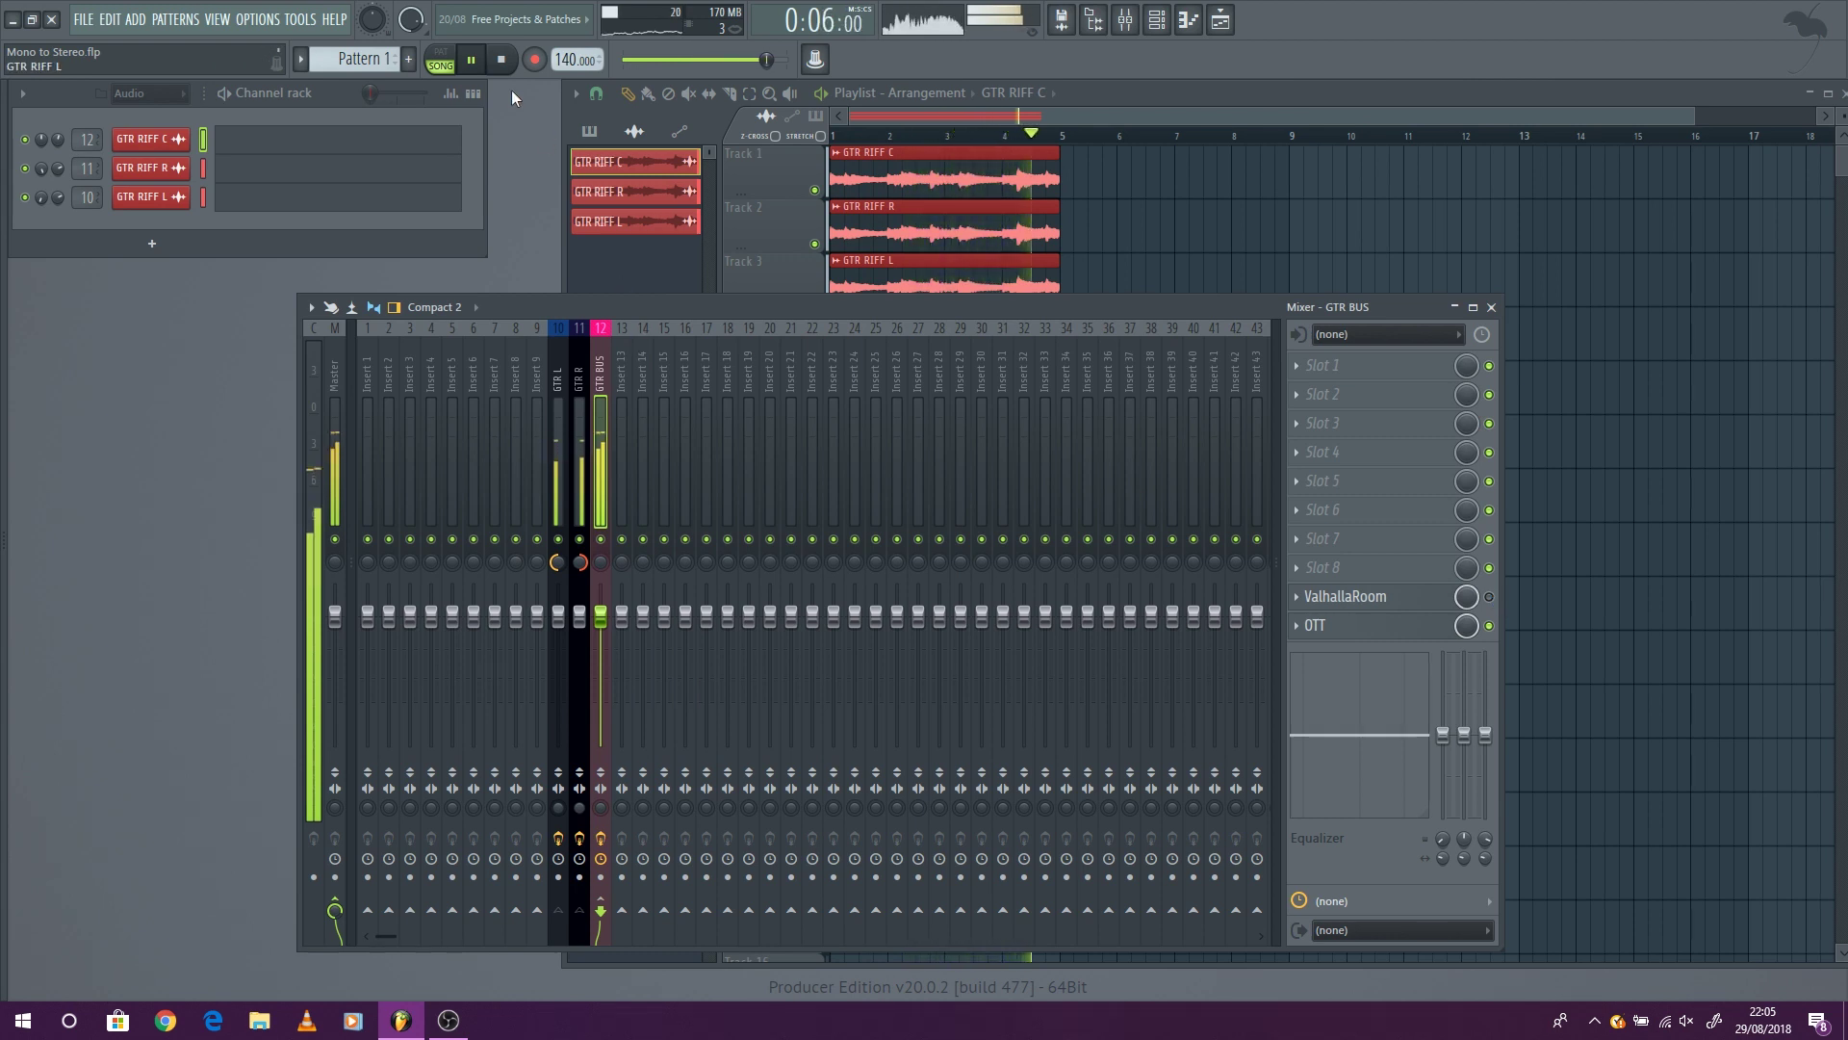
{"action": "key", "text": "space"}
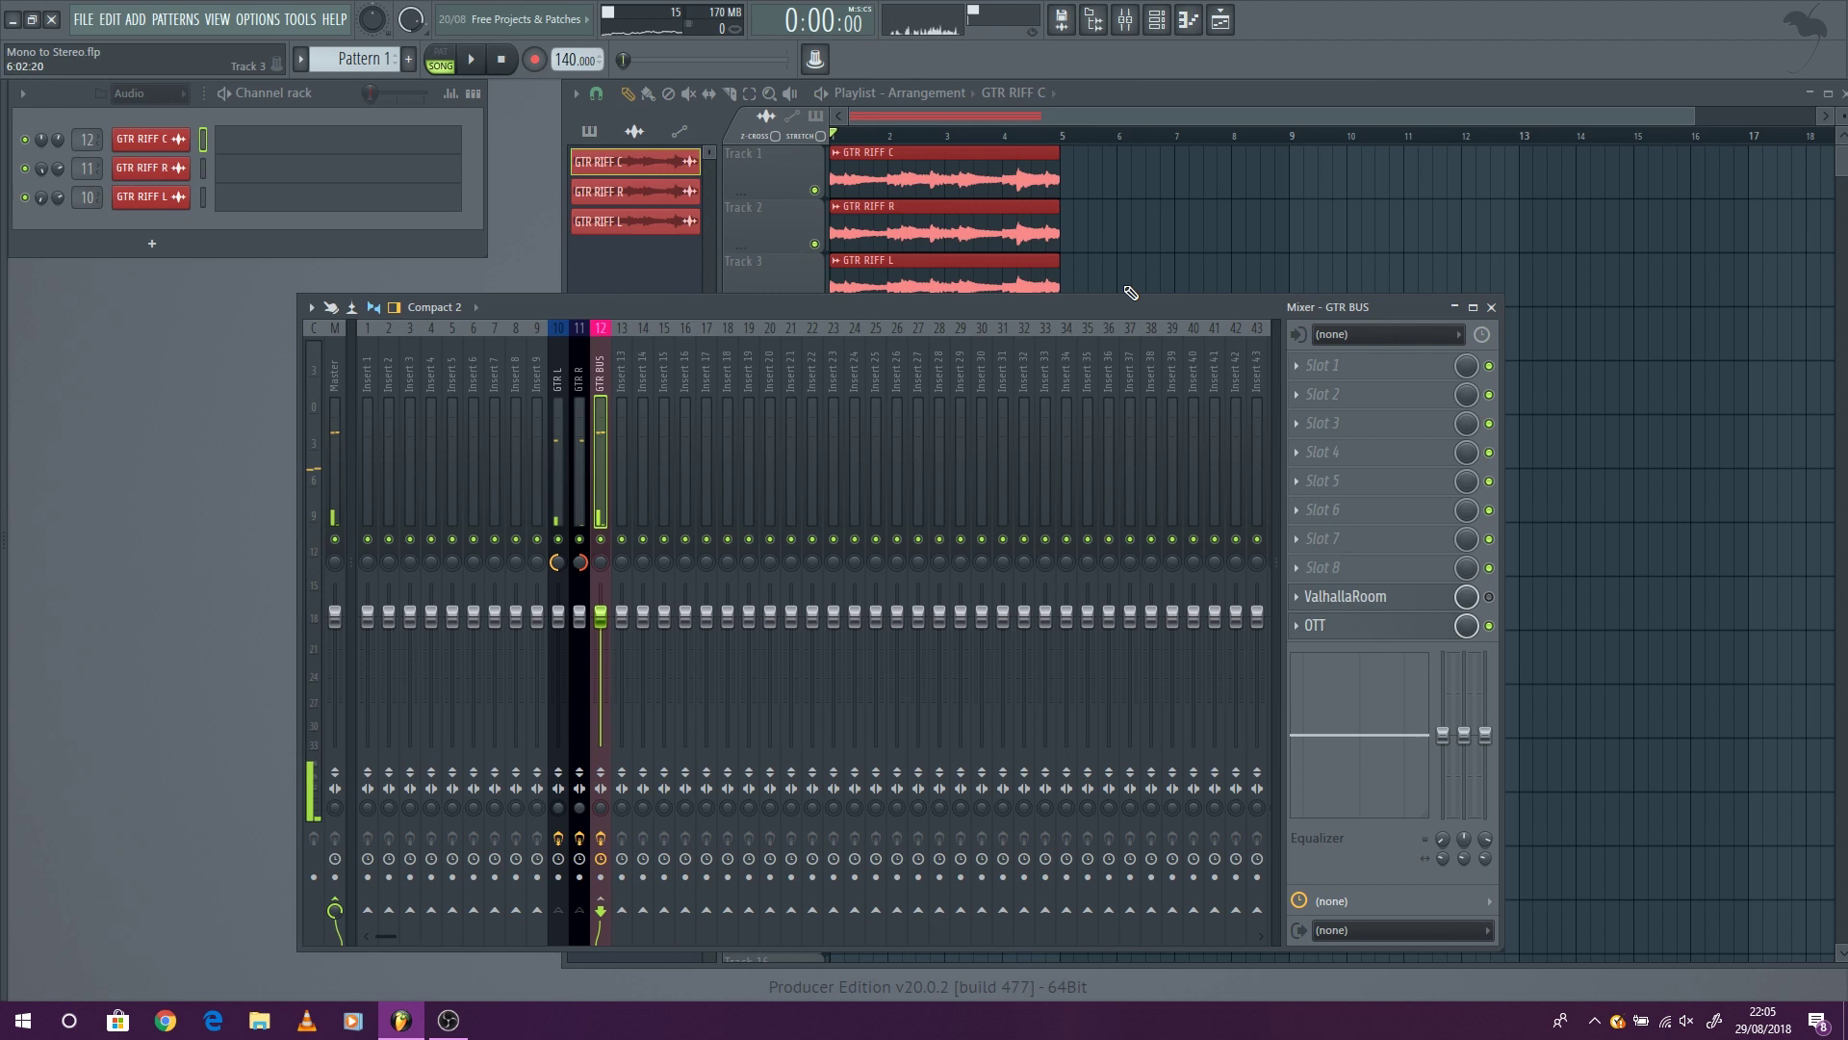